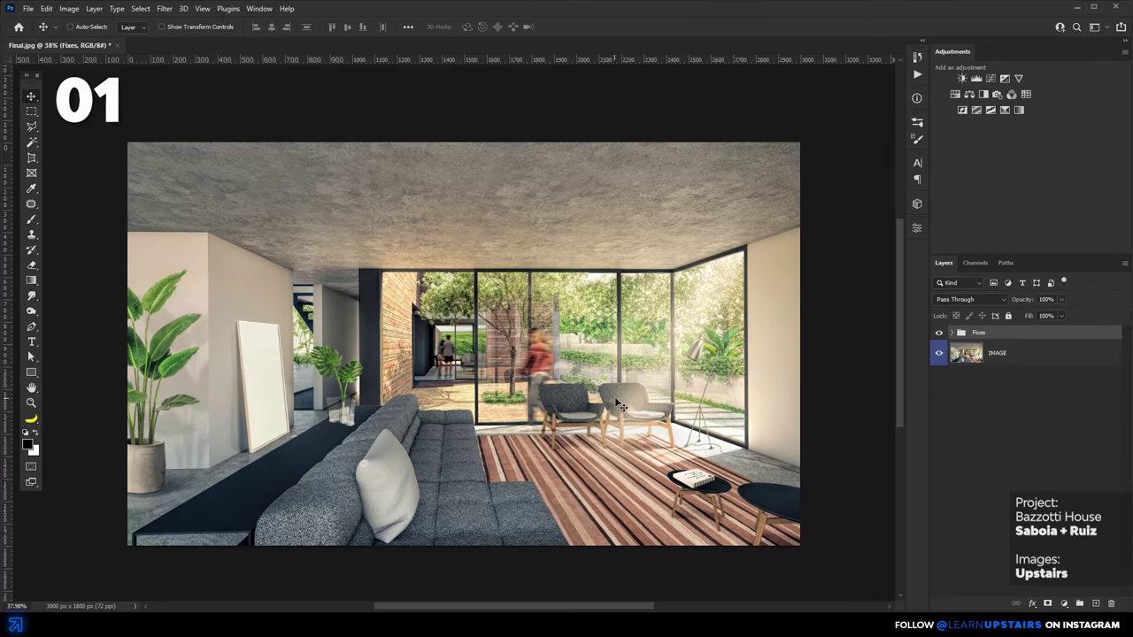
# - Place Art 1 from the artwork folder into the render as a new layer
pyautogui.hotkey('alt', 'Tab')
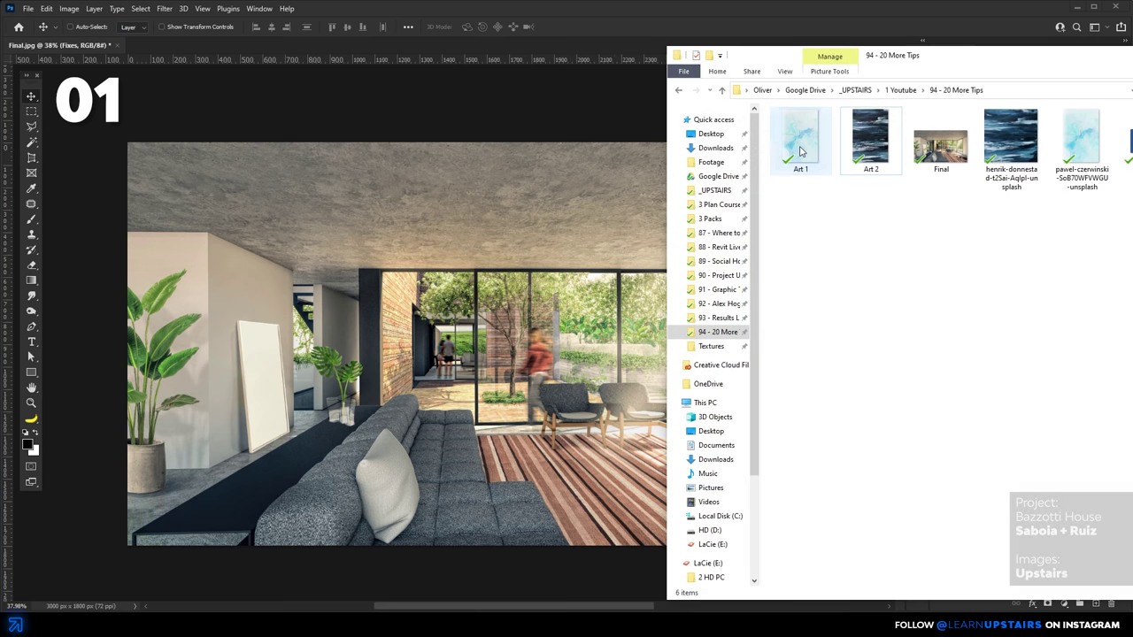
pyautogui.moveTo(800, 151); pyautogui.dragTo(482, 270)
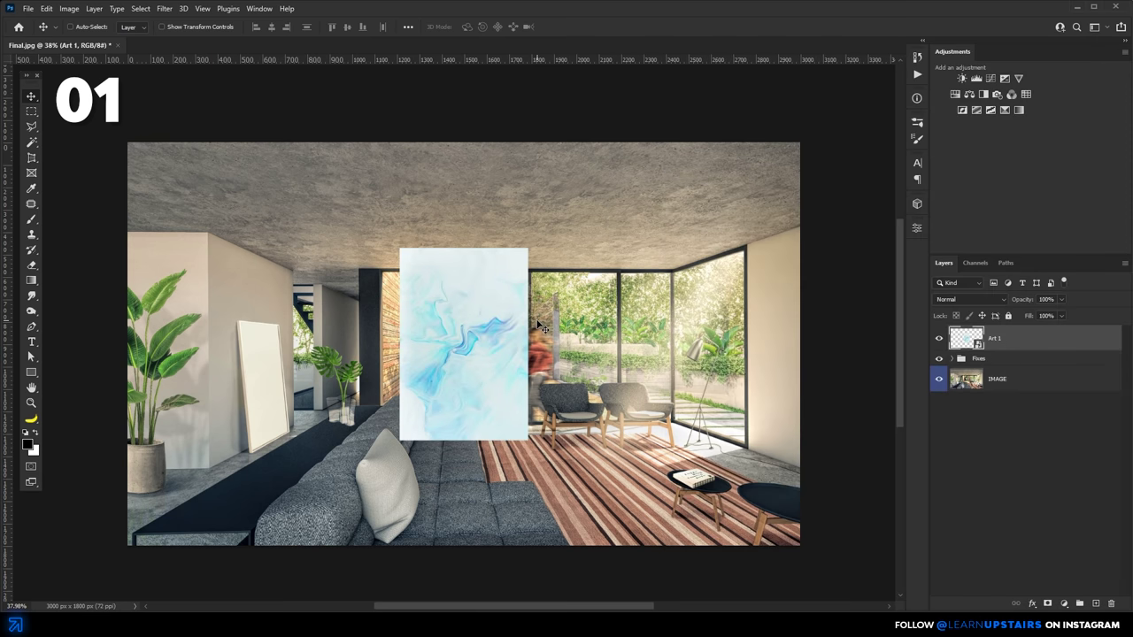
pyautogui.hotkey('ctrl', 't')
pyautogui.rightClick(500, 329)
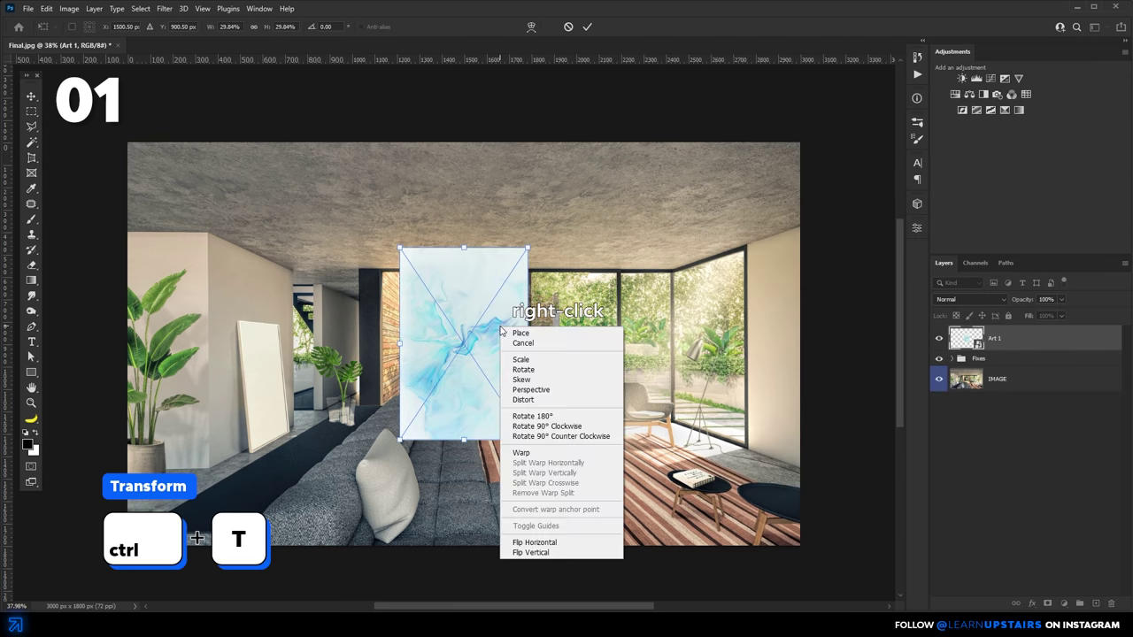
pyautogui.click(530, 403)
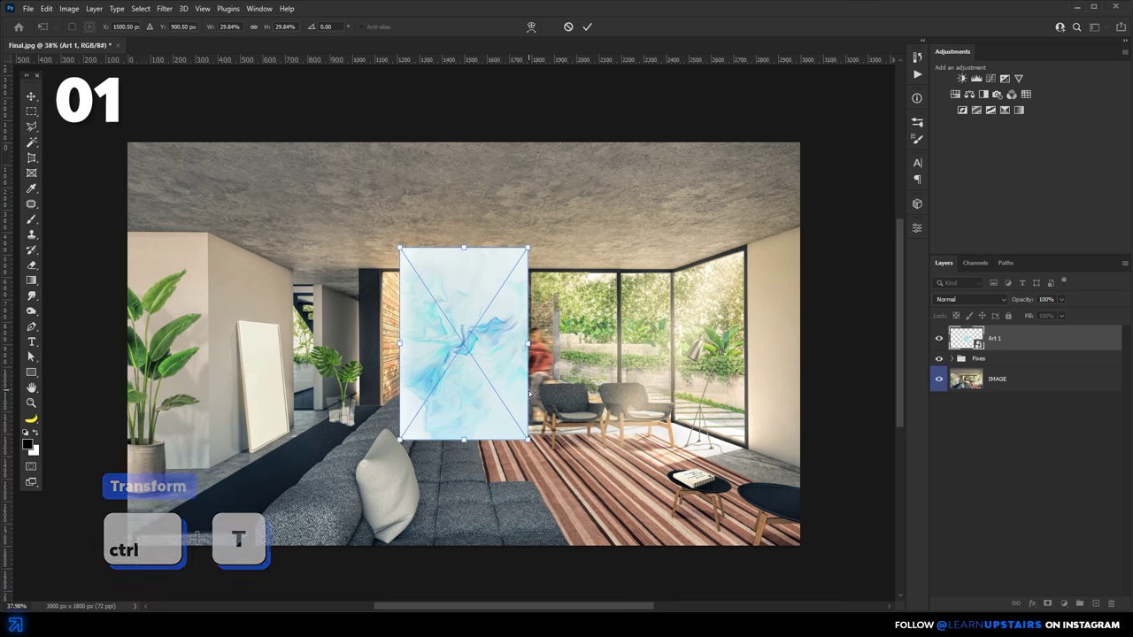
pyautogui.press('Escape')
# - Distort Art 1's four corners onto the frame leaning against the left wall
pyautogui.hotkey('ctrl', 't')
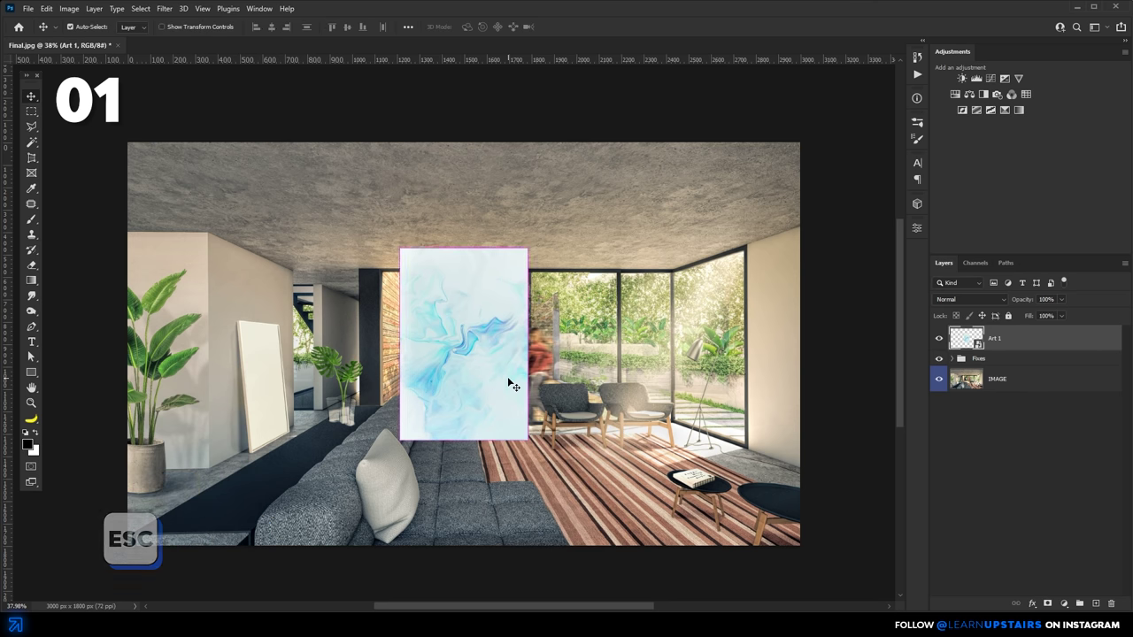
pyautogui.moveTo(401, 442); pyautogui.dragTo(253, 447)
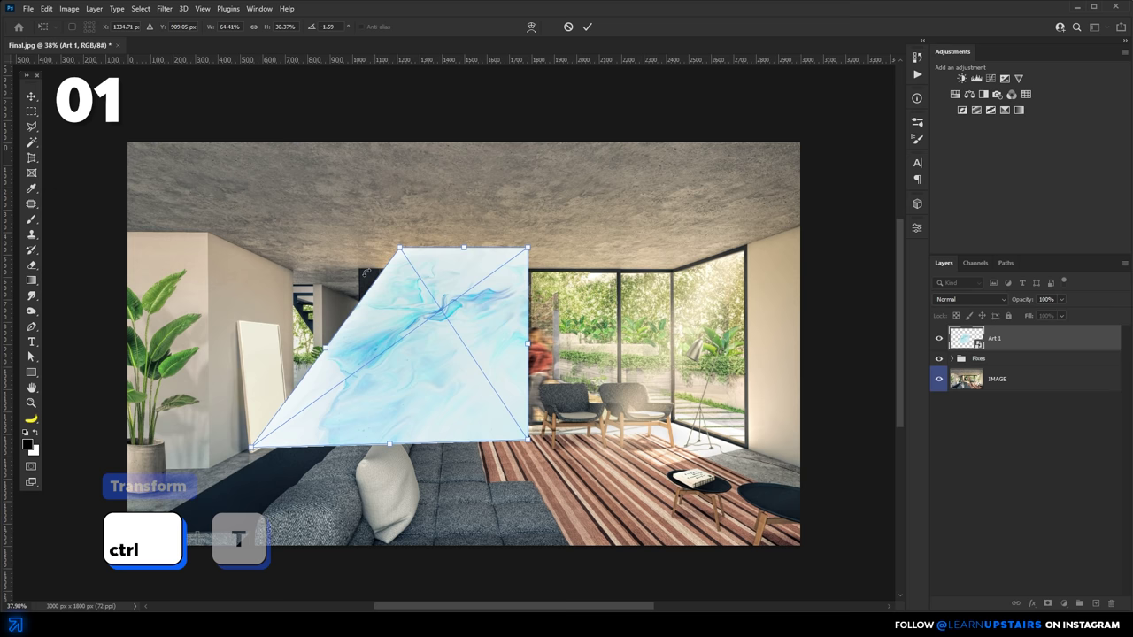
pyautogui.moveTo(400, 250); pyautogui.dragTo(240, 324)
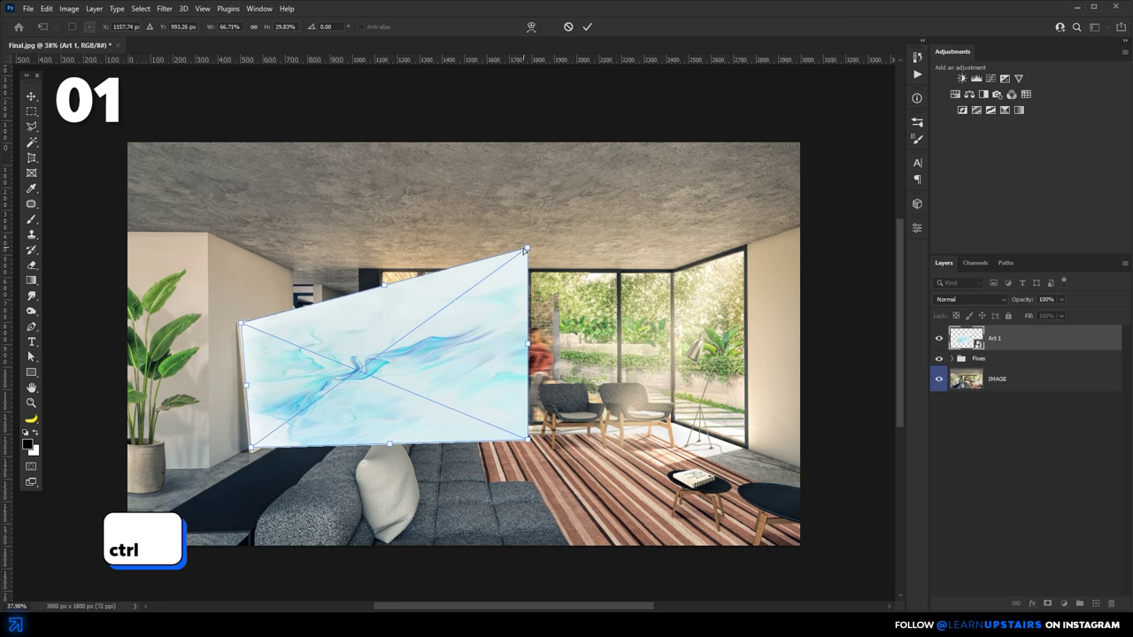
pyautogui.moveTo(526, 251); pyautogui.dragTo(277, 326)
pyautogui.moveTo(528, 440); pyautogui.dragTo(320, 427)
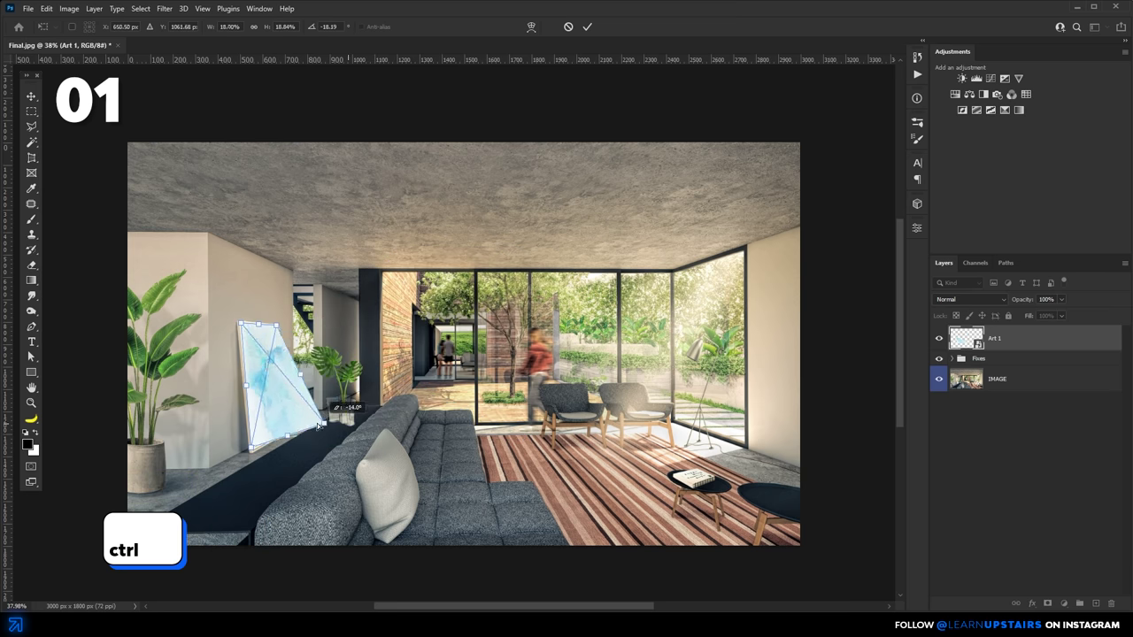
pyautogui.press('Return')
# - Set Art 1's blend mode to Multiply
pyautogui.scroll(3, 542, 363)
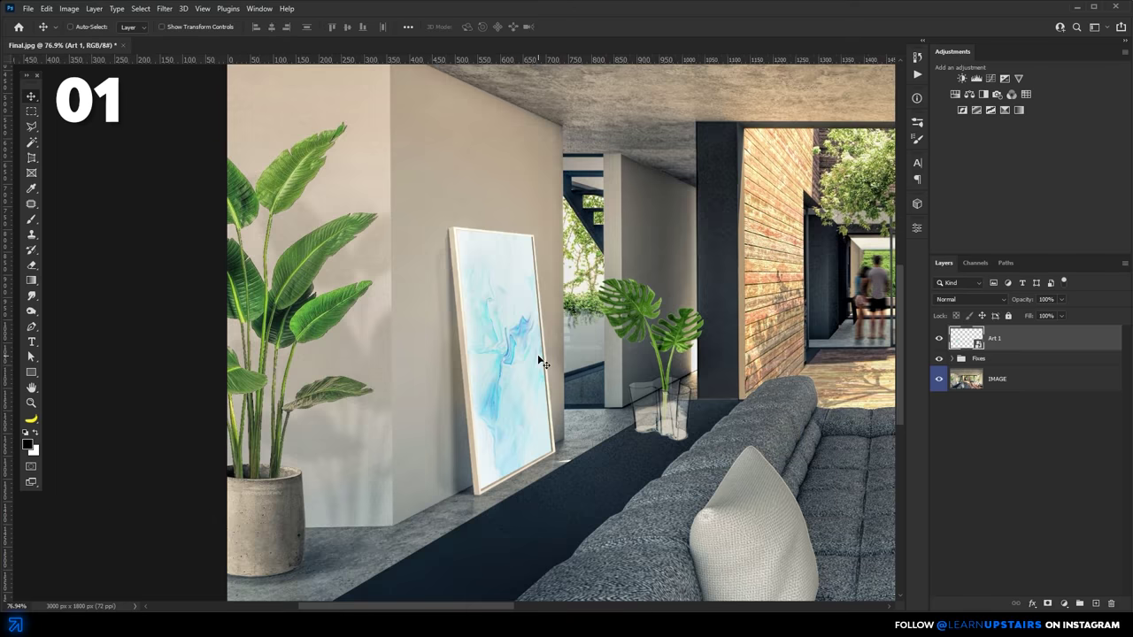
pyautogui.click(970, 299)
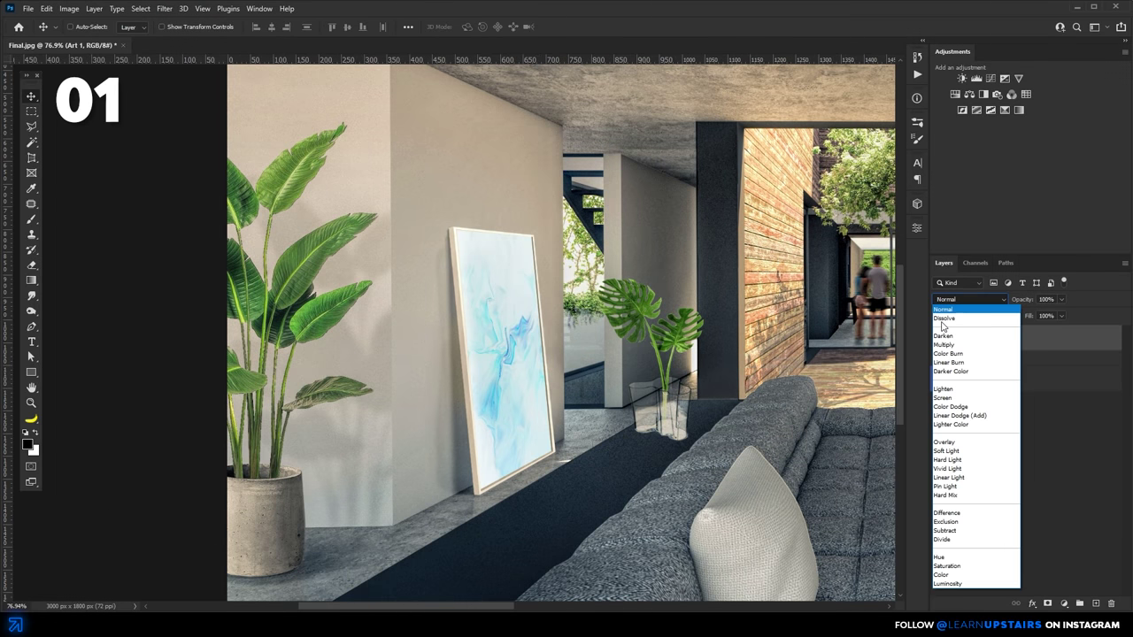
pyautogui.click(941, 347)
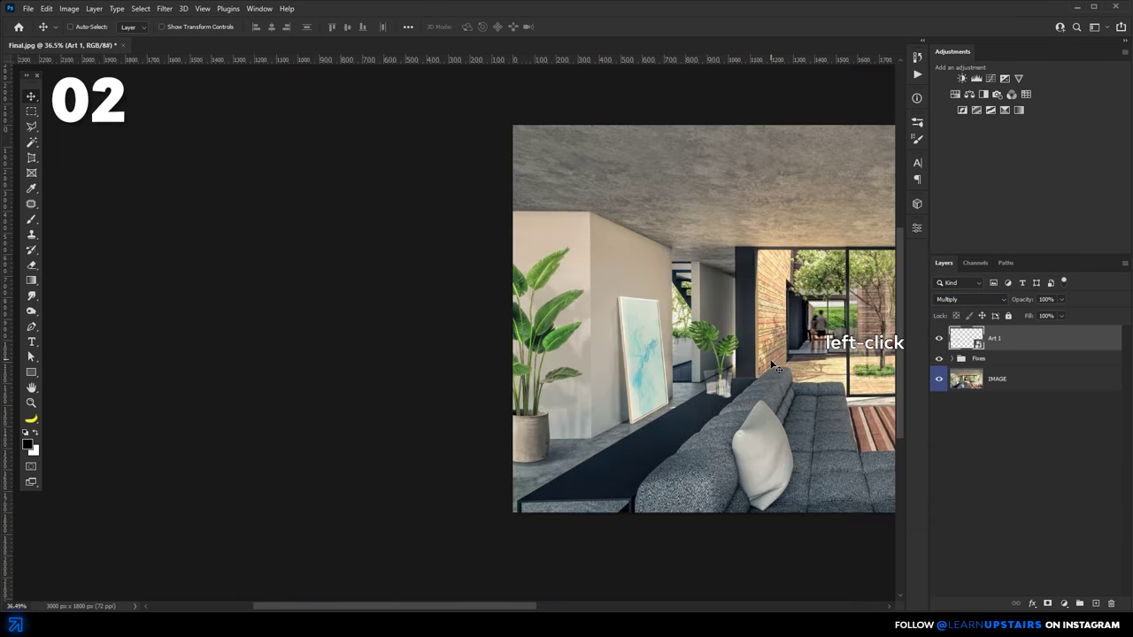
pyautogui.moveTo(673, 370); pyautogui.dragTo(474, 370)
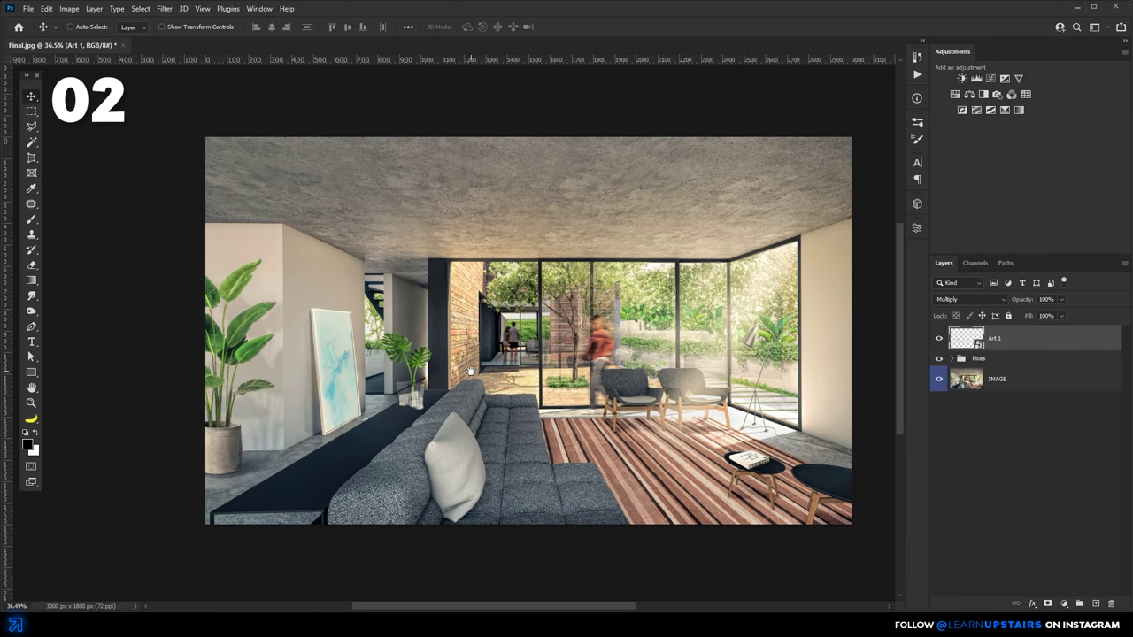
pyautogui.keyDown('alt'); pyautogui.scroll(3, 304, 375); pyautogui.keyUp('alt')
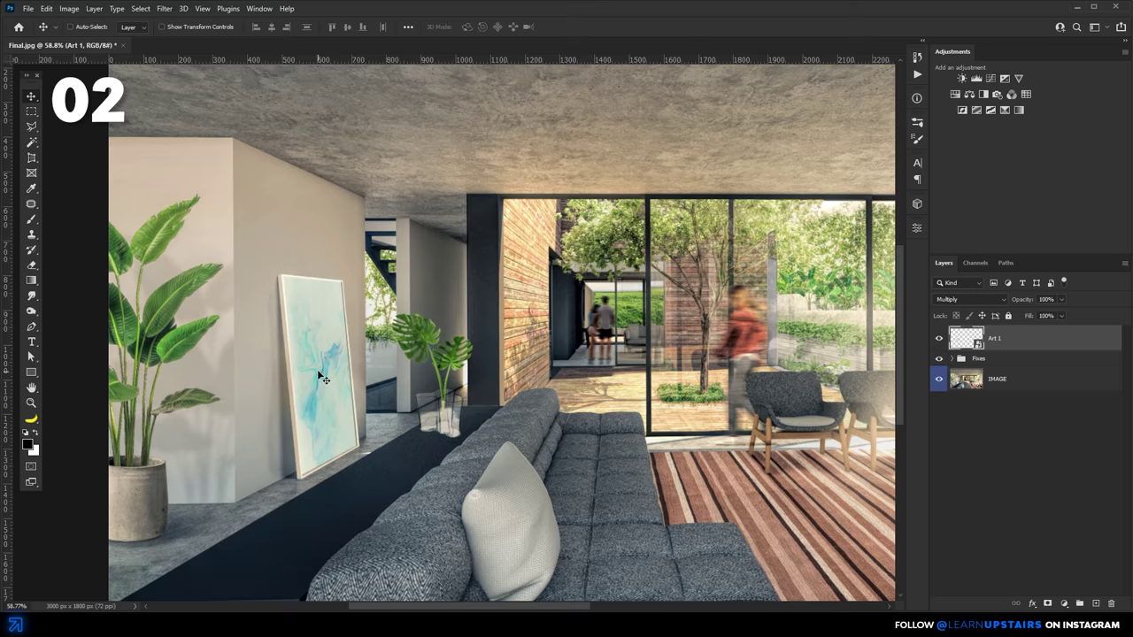
pyautogui.moveTo(319, 376)
pyautogui.mouseDown()
pyautogui.moveTo(395, 368)
pyautogui.moveTo(335, 369)
pyautogui.mouseUp()
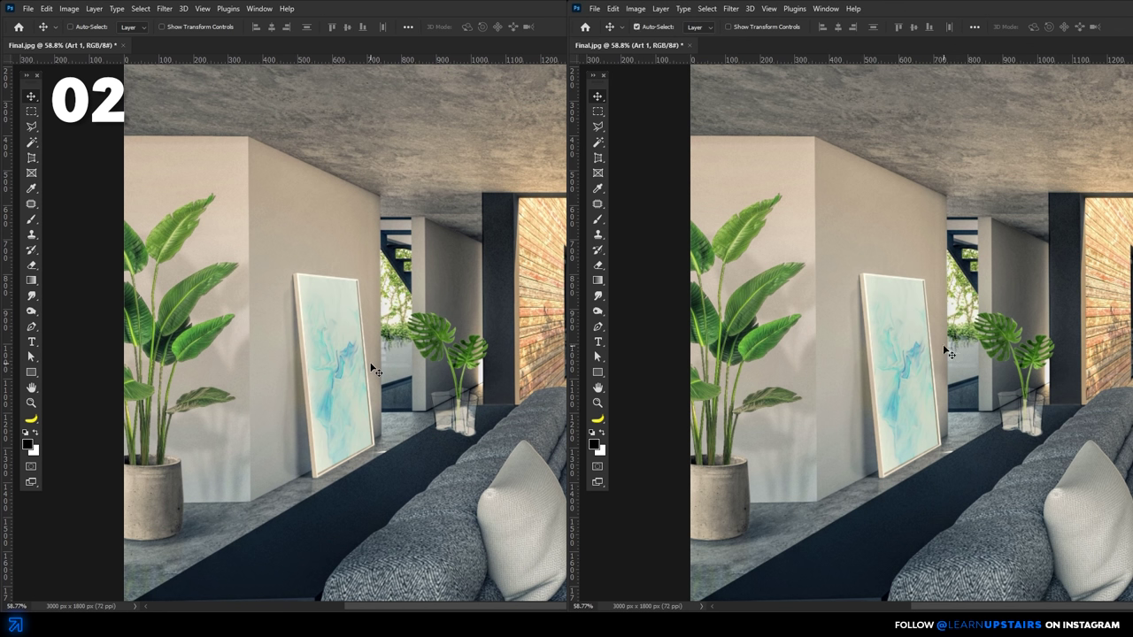
pyautogui.hotkey('ctrl', 't')
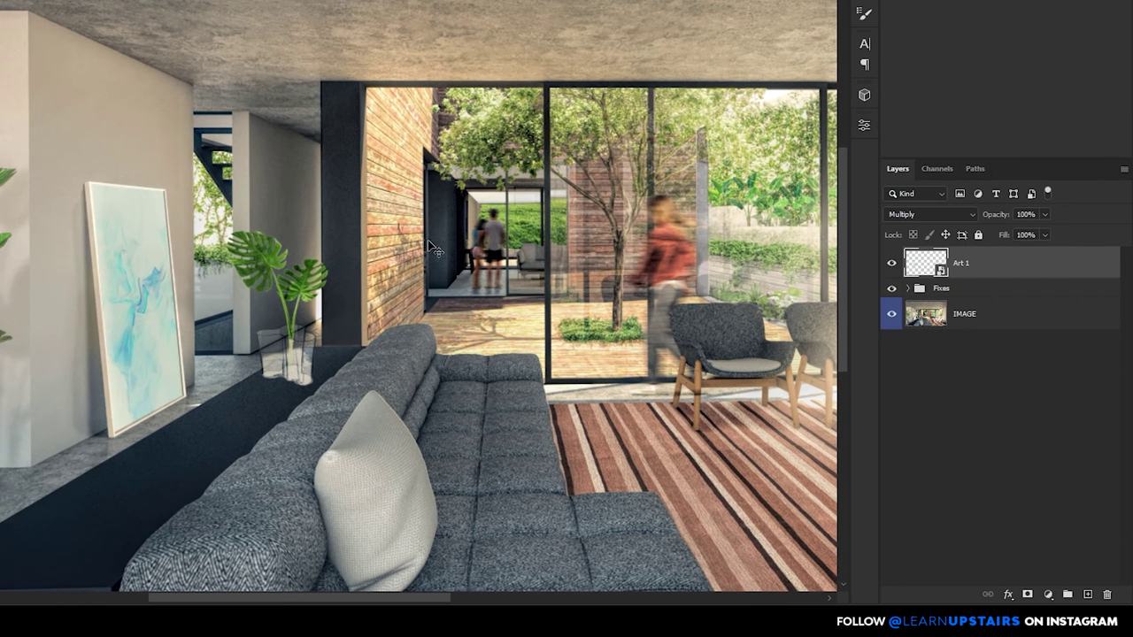
# - Open the Art 1 smart object and place Art 2 over the marble image
pyautogui.click(926, 259)
pyautogui.click(927, 260)
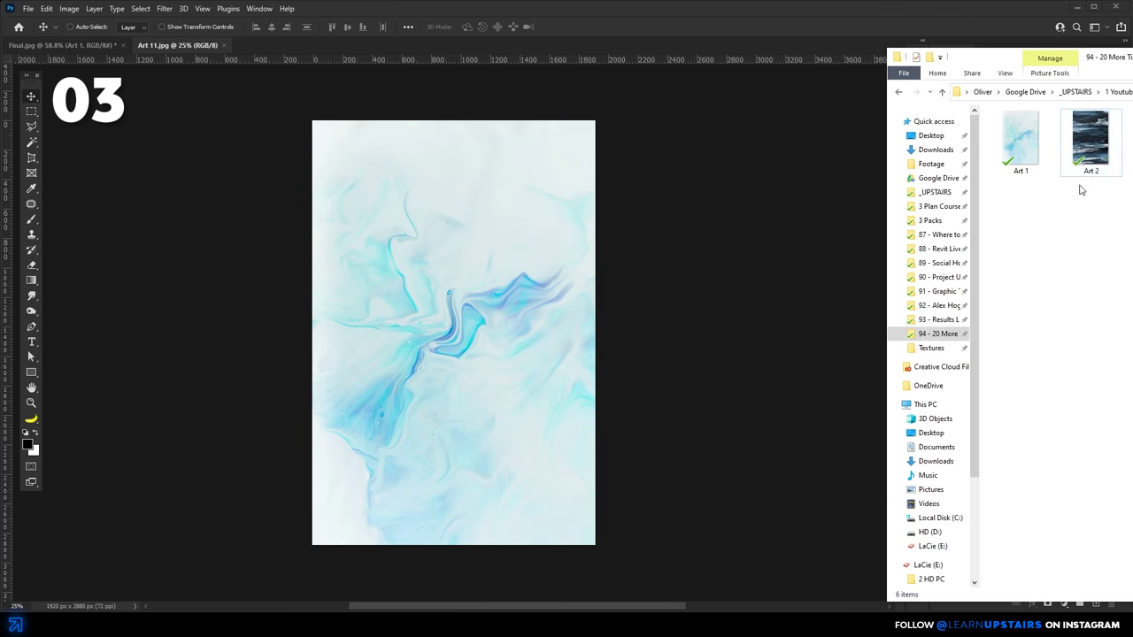
pyautogui.moveTo(1084, 167); pyautogui.dragTo(521, 314)
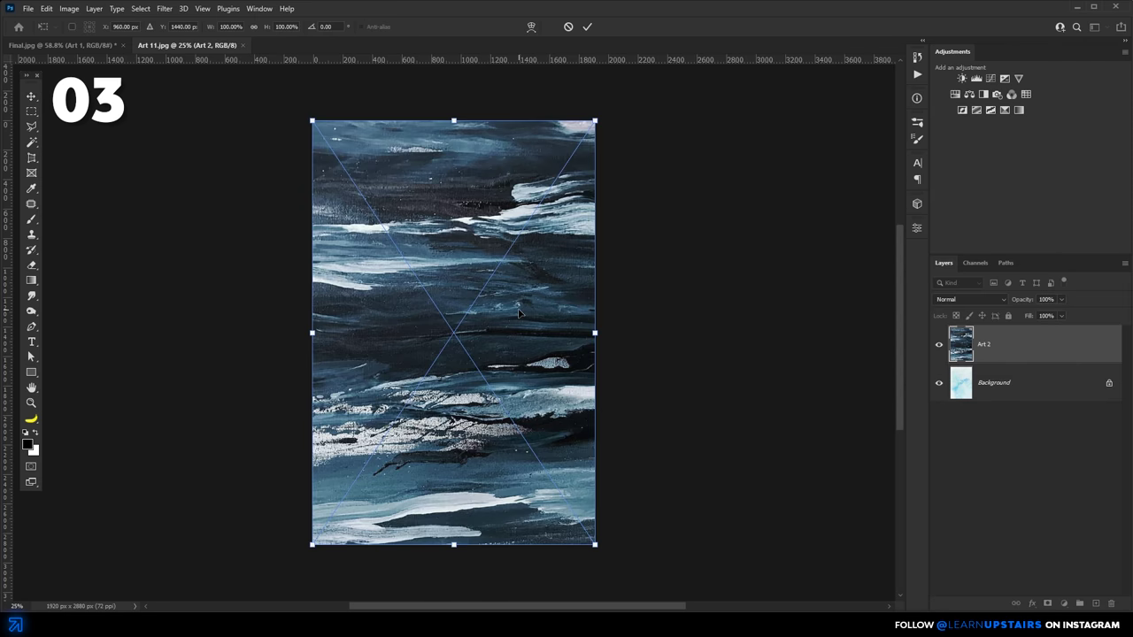
pyautogui.press('Return')
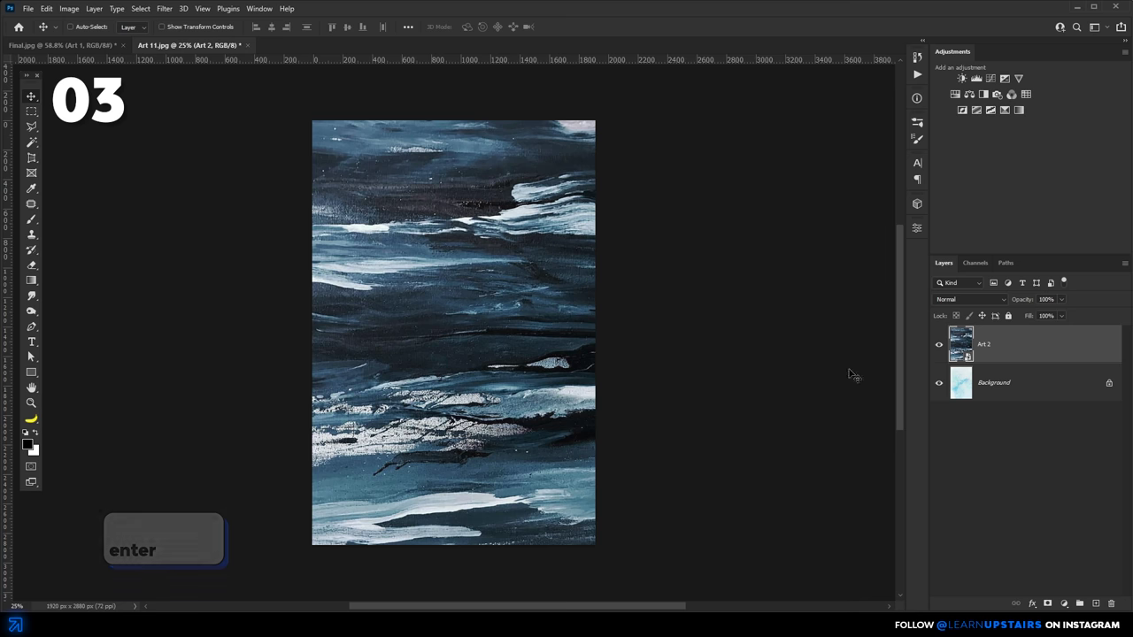
# - Merge Art 2 with the Background layer, then close the artwork document, saving changes
pyautogui.keyDown('shift'); pyautogui.click(982, 390); pyautogui.keyUp('shift')
pyautogui.hotkey('ctrl', 'e')
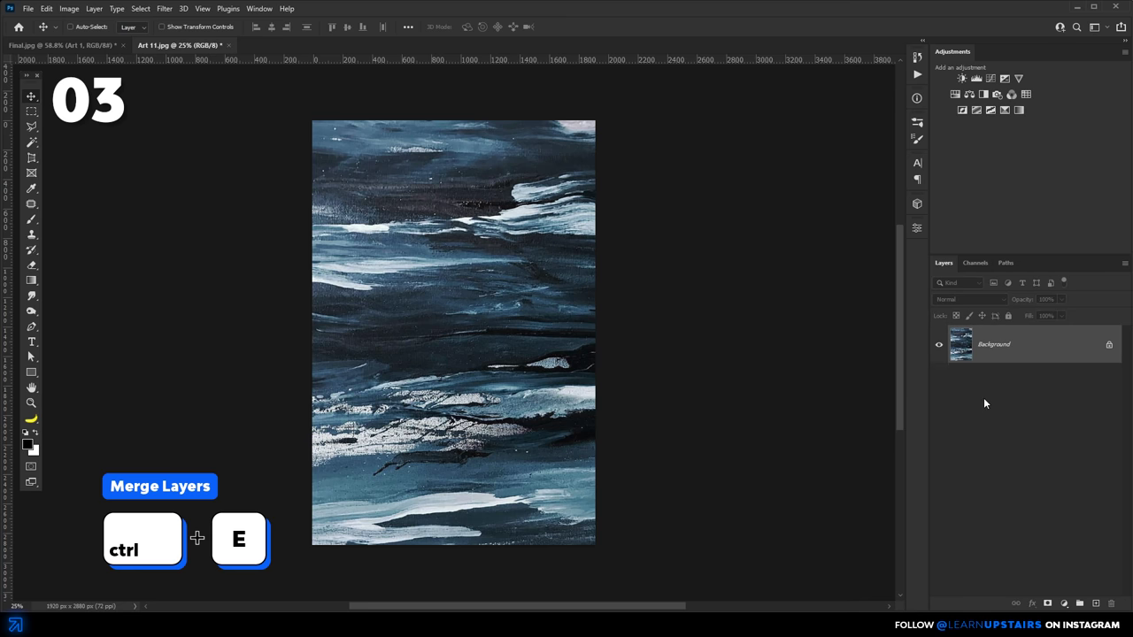
pyautogui.click(228, 45)
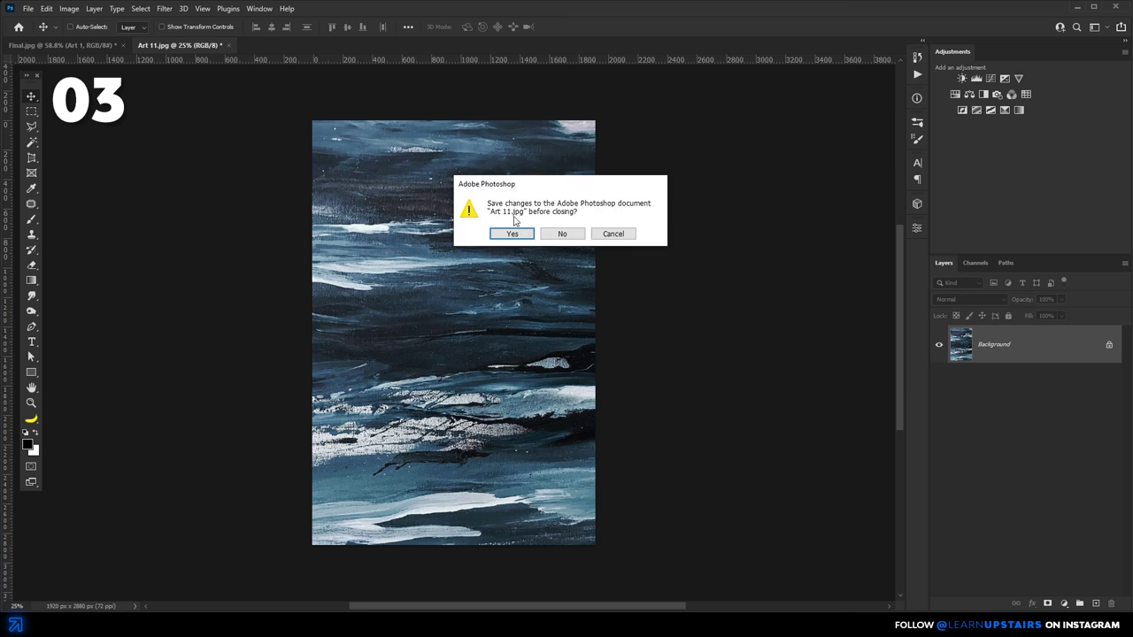
pyautogui.click(512, 234)
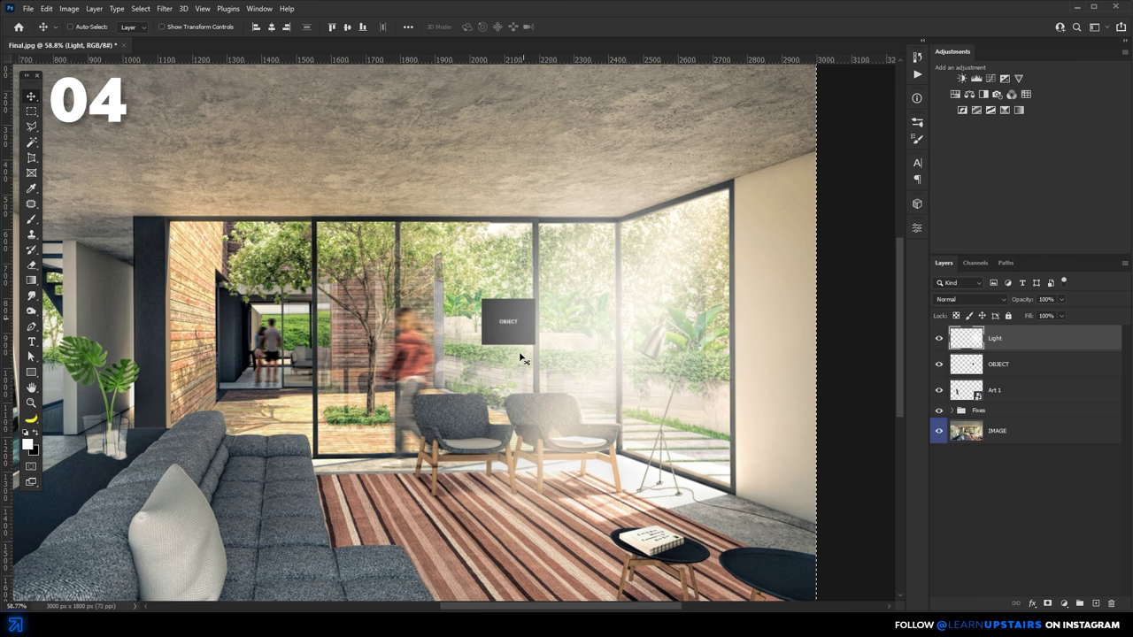
# - Lock the Light layer's position and nudge the OBJECT box slightly down and right
pyautogui.moveTo(542, 340); pyautogui.dragTo(598, 328)
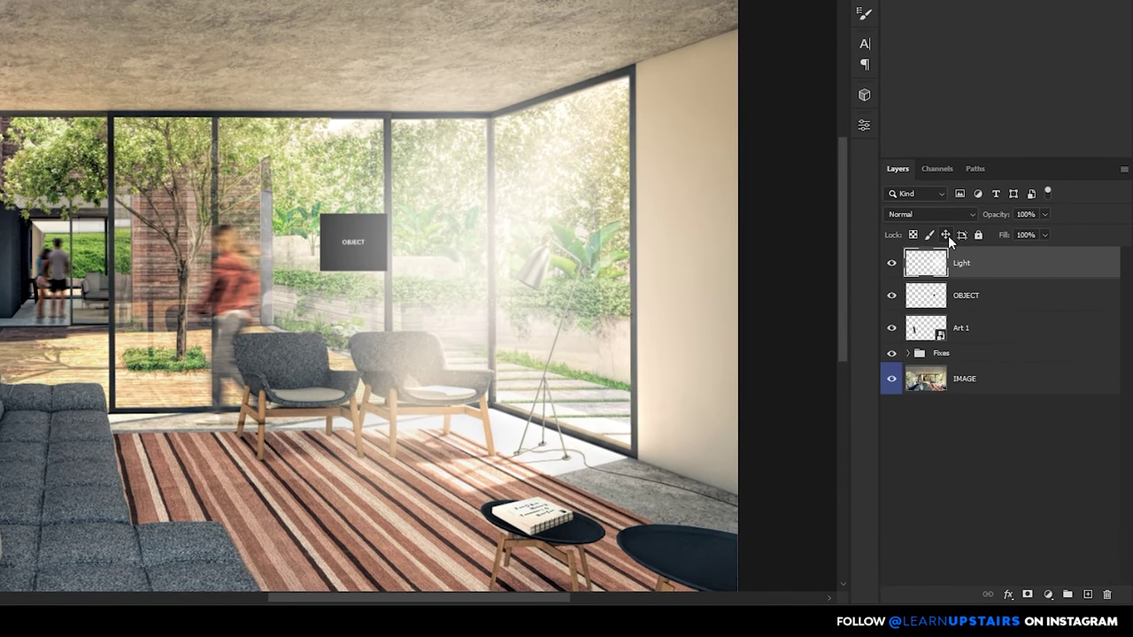
pyautogui.click(947, 234)
pyautogui.click(368, 254)
pyautogui.moveTo(368, 254); pyautogui.dragTo(392, 274)
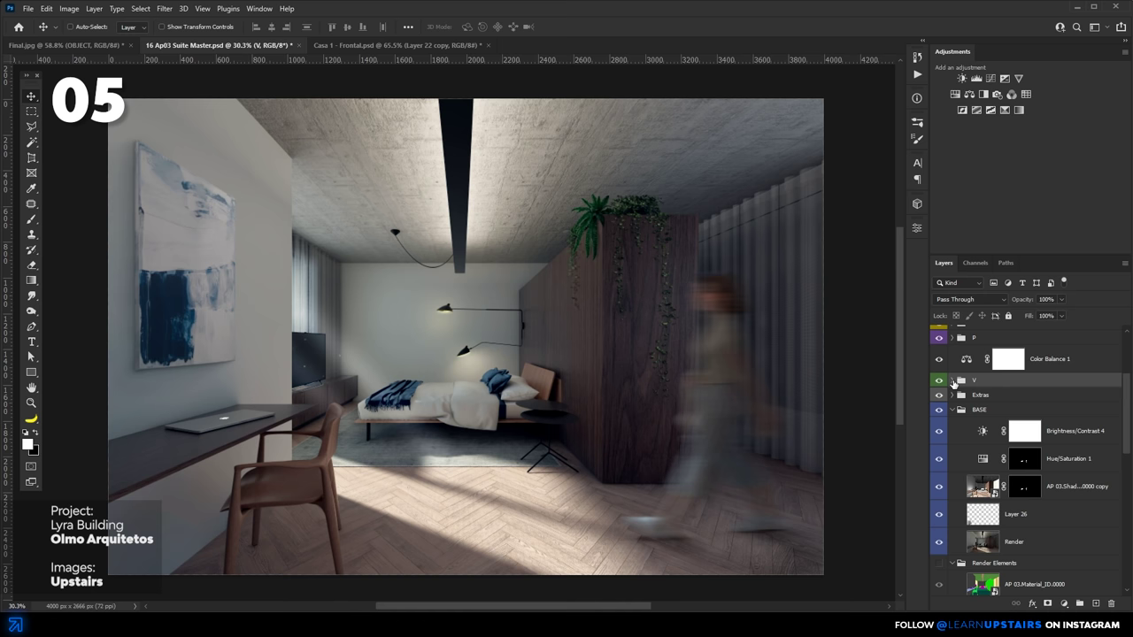
# - Merge the V group's plant layer and clipped adjustments into Brightness/Contrast 5, toggling it to check
pyautogui.click(952, 381)
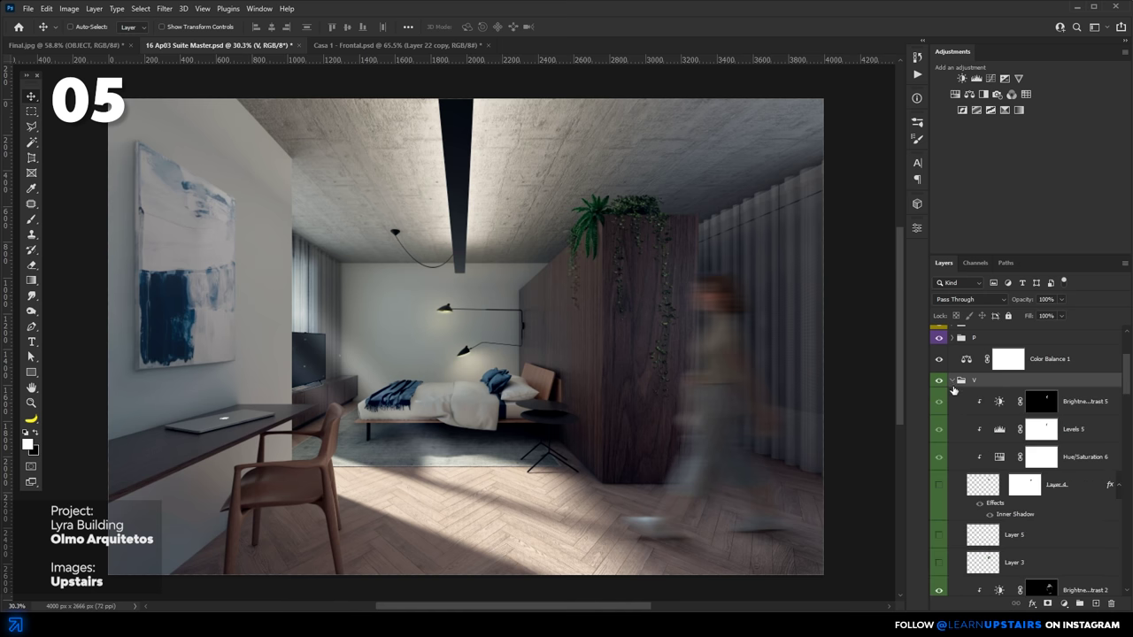
pyautogui.scroll(-3, 979, 400)
pyautogui.scroll(3, 981, 404)
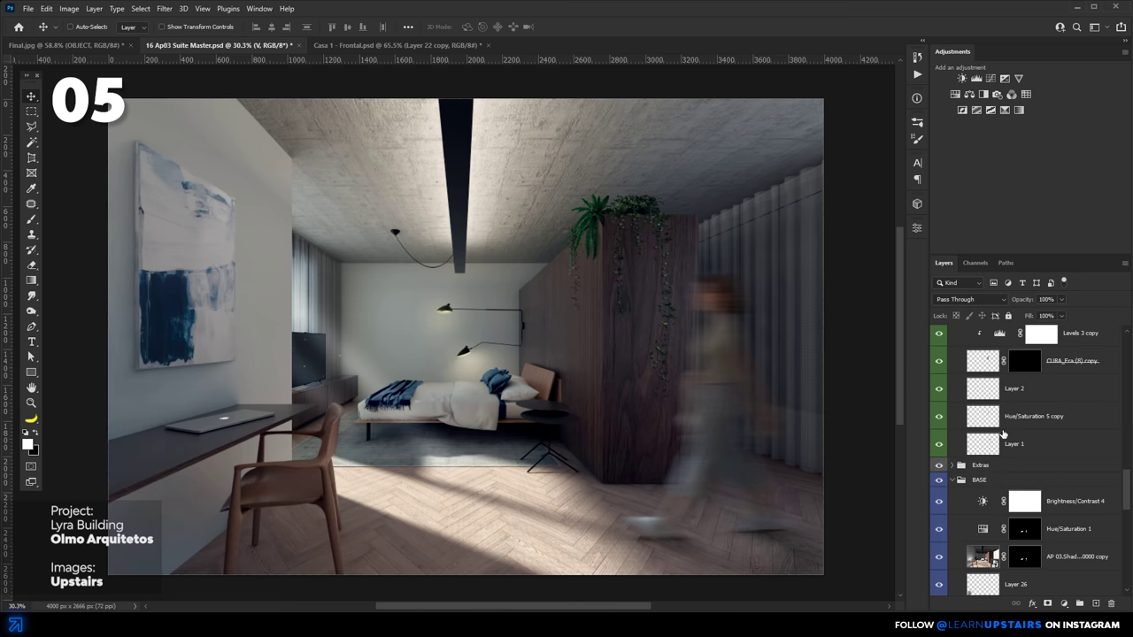
pyautogui.click(1010, 443)
pyautogui.scroll(-3, 1010, 443)
pyautogui.scroll(-5, 1012, 443)
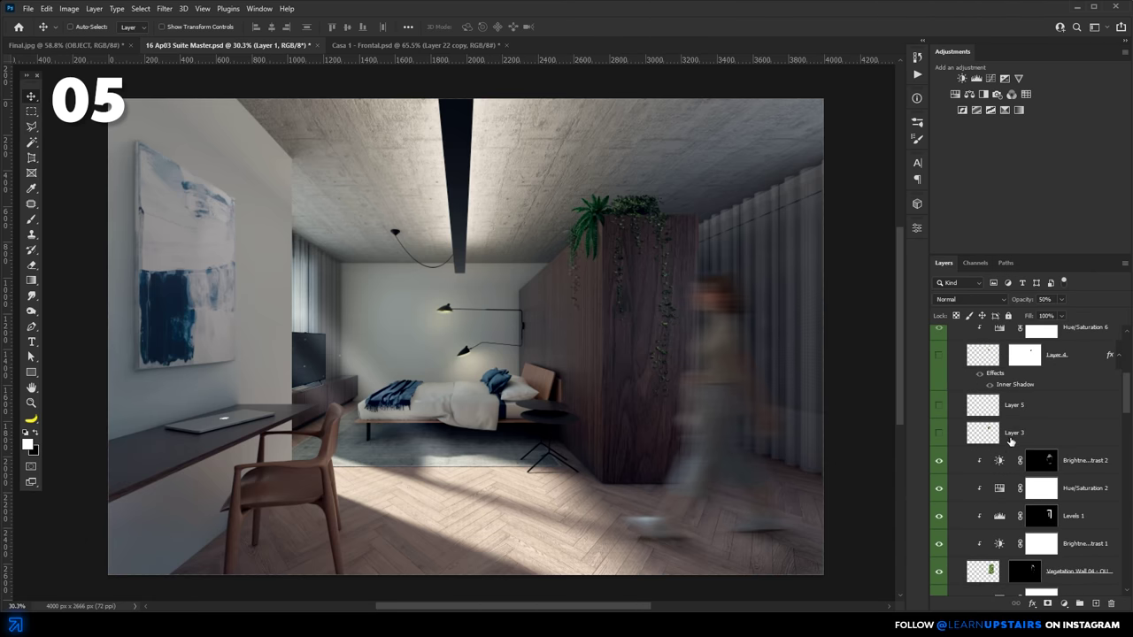
pyautogui.scroll(2, 1010, 440)
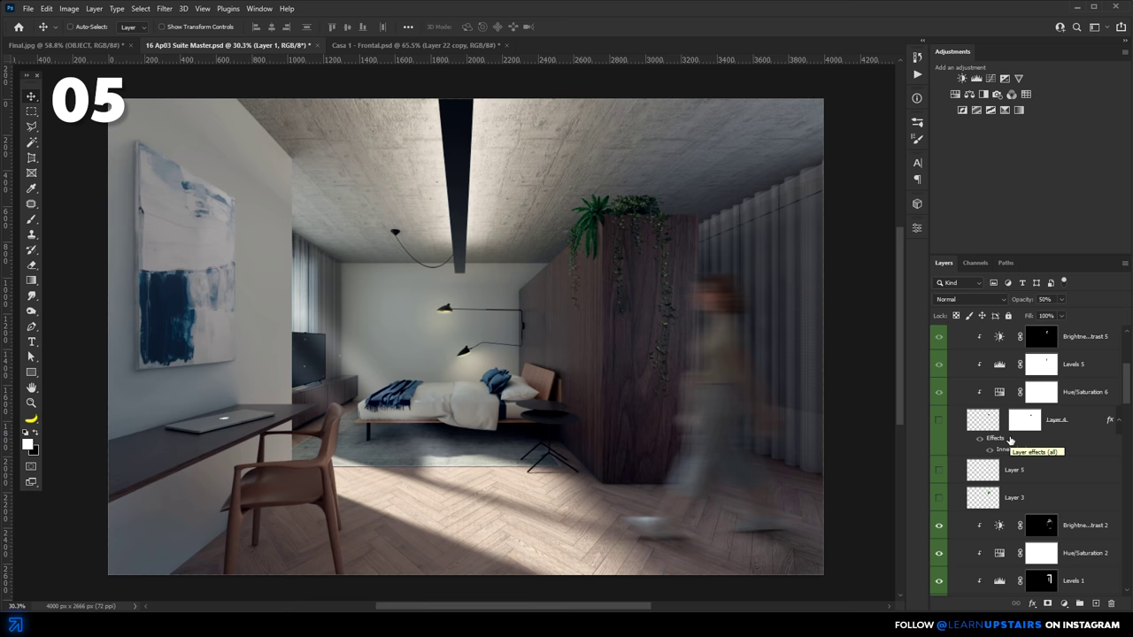
pyautogui.scroll(2, 1009, 438)
pyautogui.click(1001, 406)
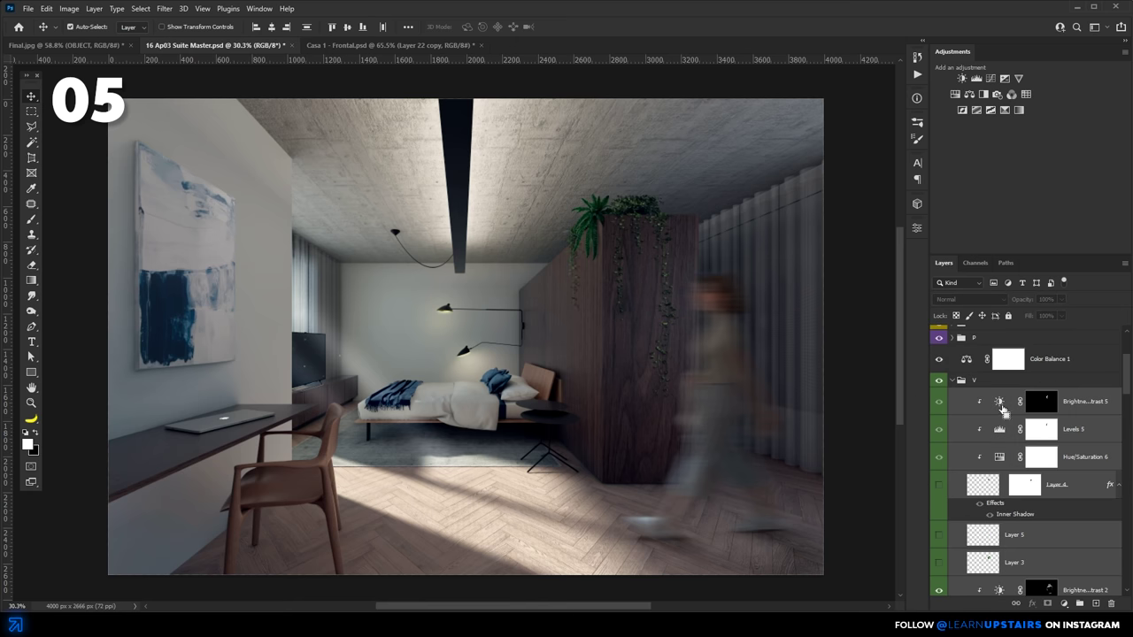
pyautogui.hotkey('ctrl', 'e')
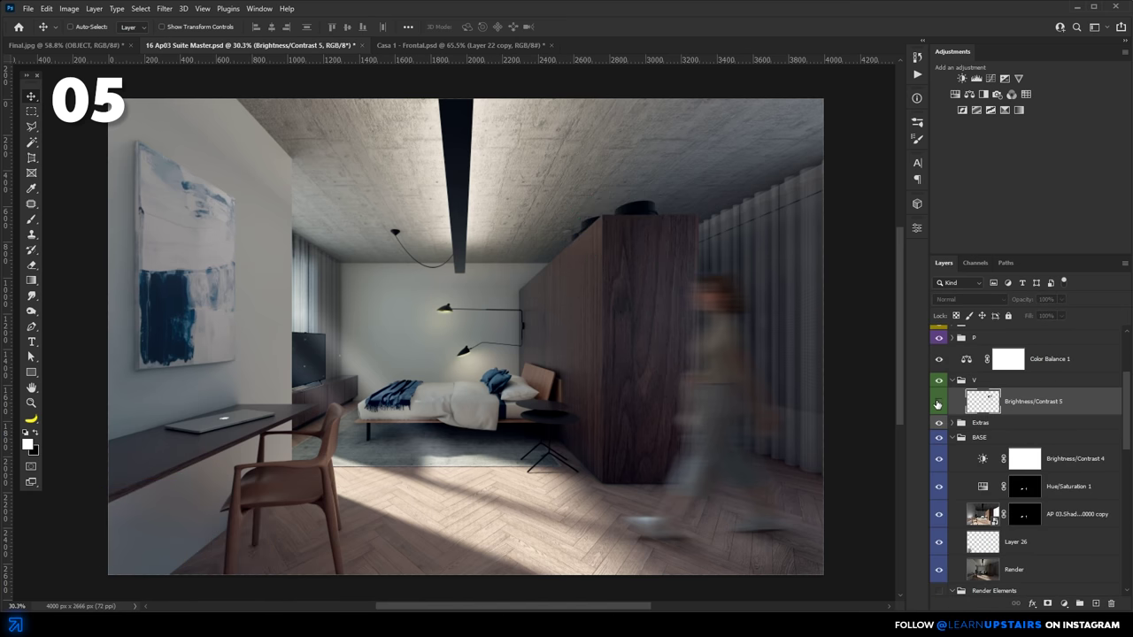
pyautogui.click(938, 402)
pyautogui.click(938, 403)
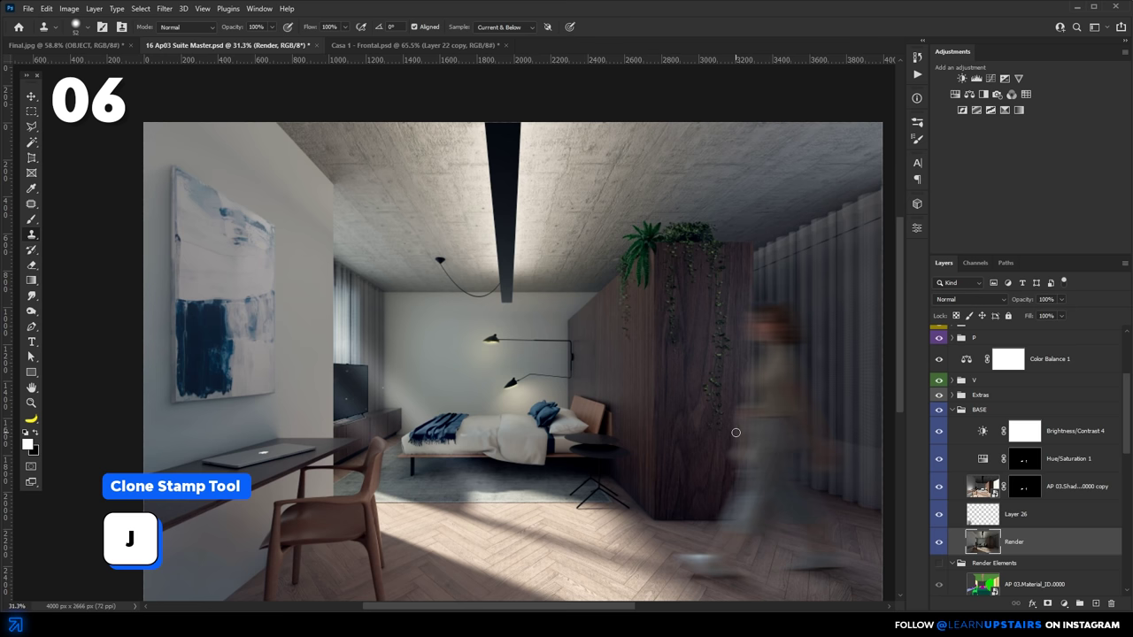
# - Zoom in on the ivy covering the wood wall in the render
pyautogui.scroll(5, 726, 425)
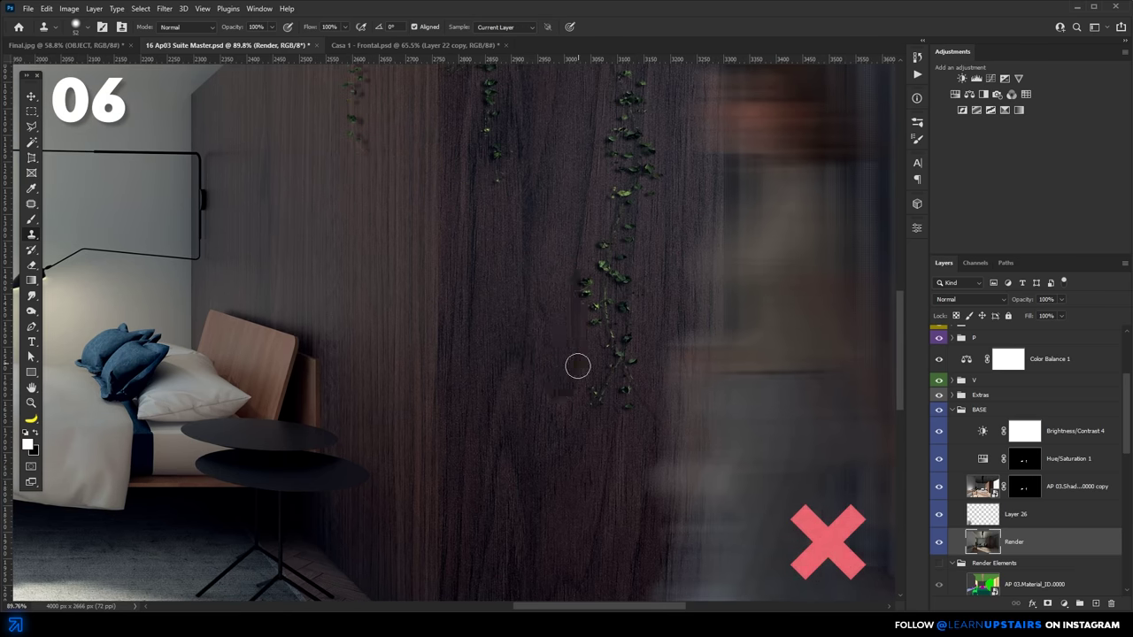
pyautogui.scroll(-4, 591, 384)
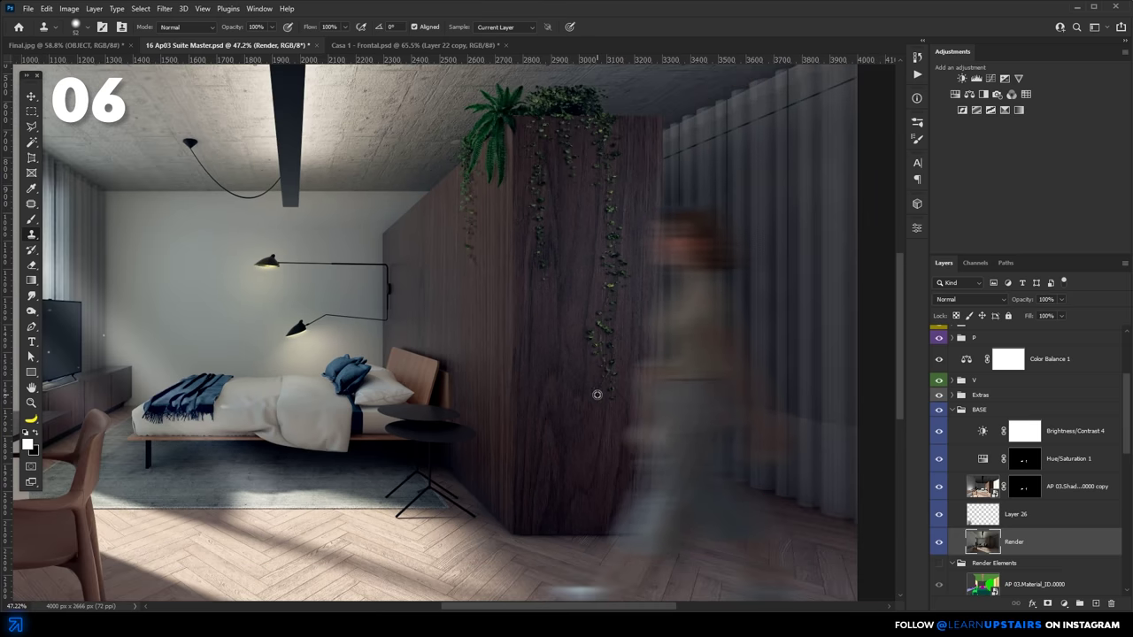
pyautogui.scroll(4, 597, 341)
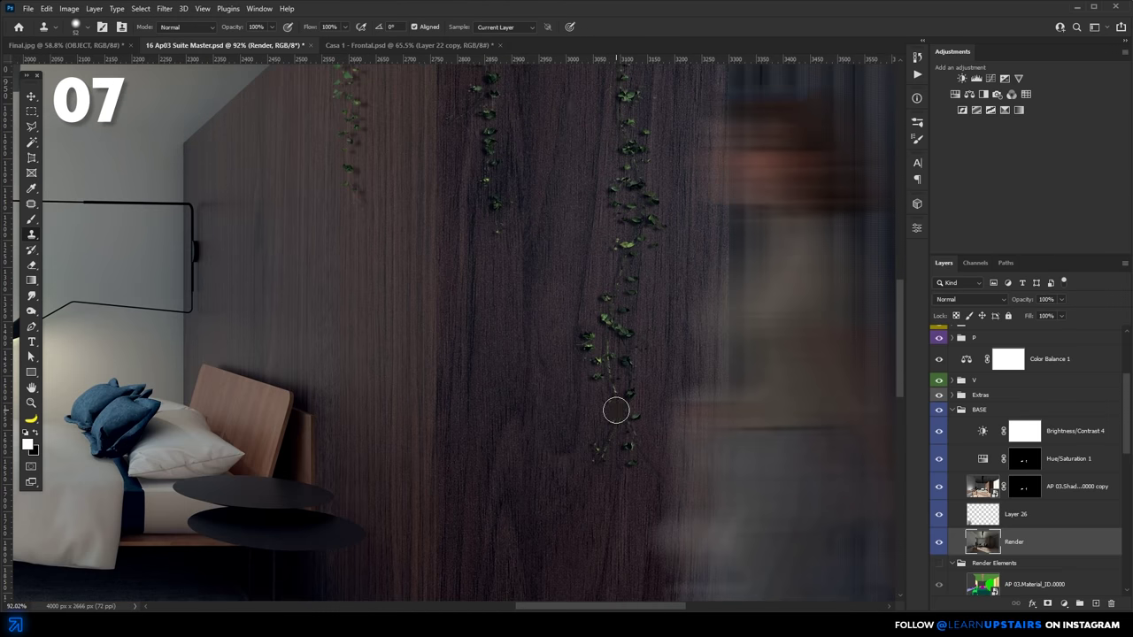
# - Add Layer 29 above Render and clone the wood wall sampling Current & Below, comparing visibility
pyautogui.hotkey('ctrl', 'shift', 'n')
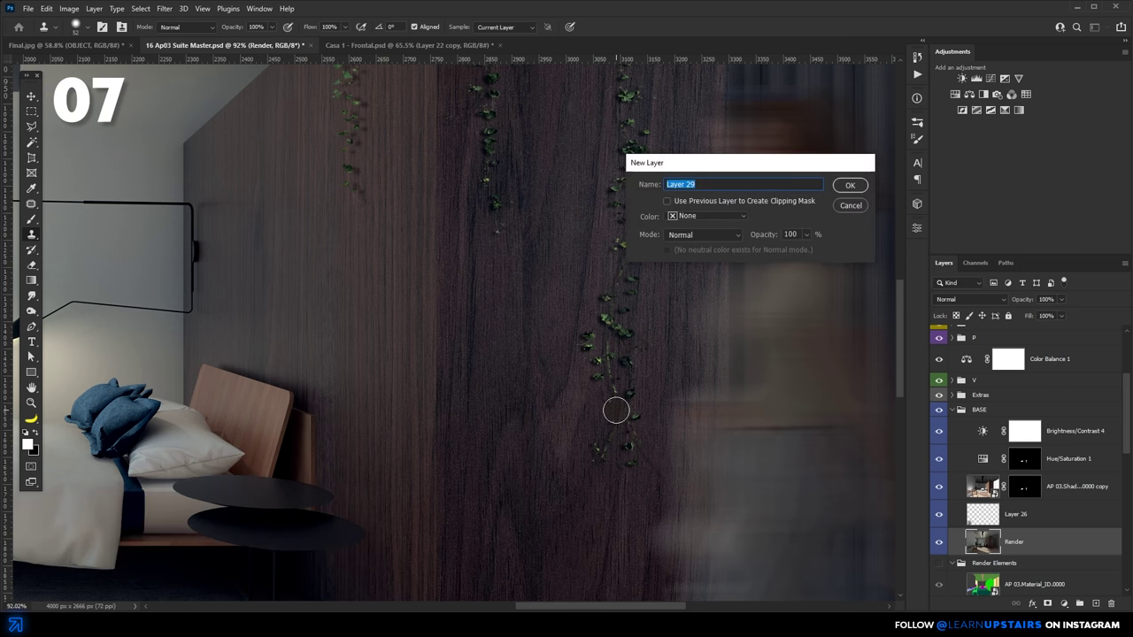
pyautogui.press('Return')
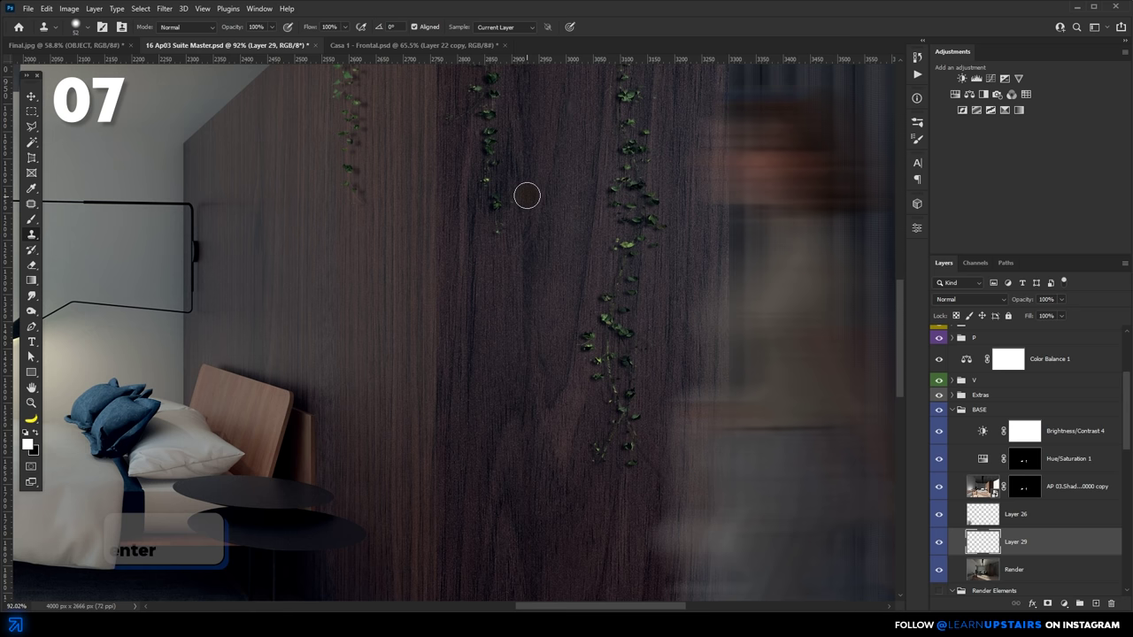
pyautogui.click(503, 29)
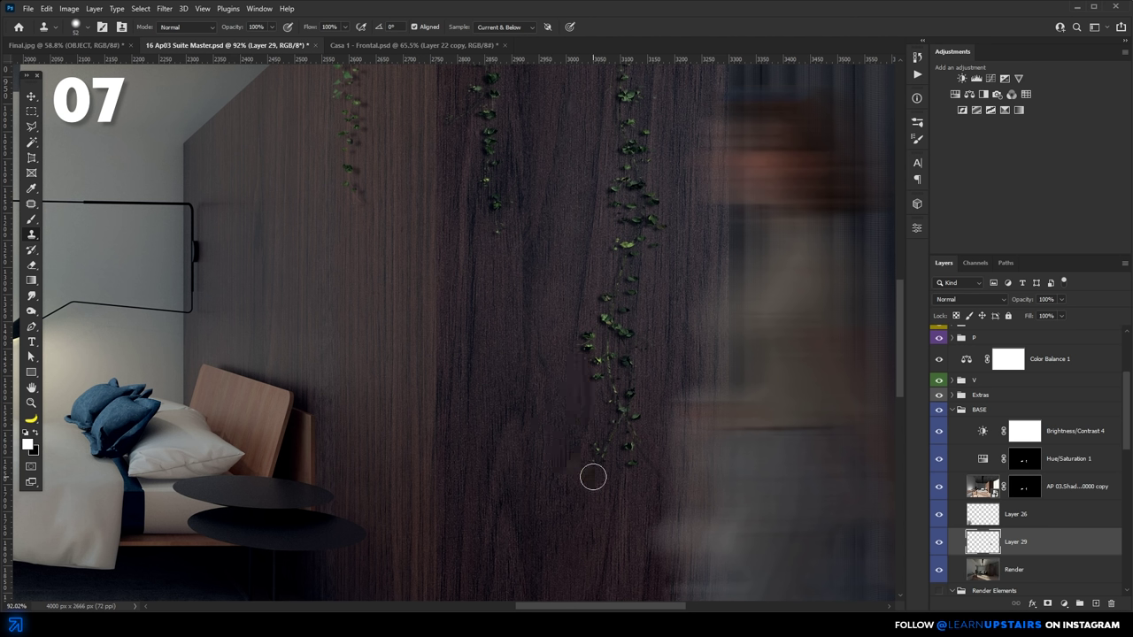
pyautogui.click(939, 543)
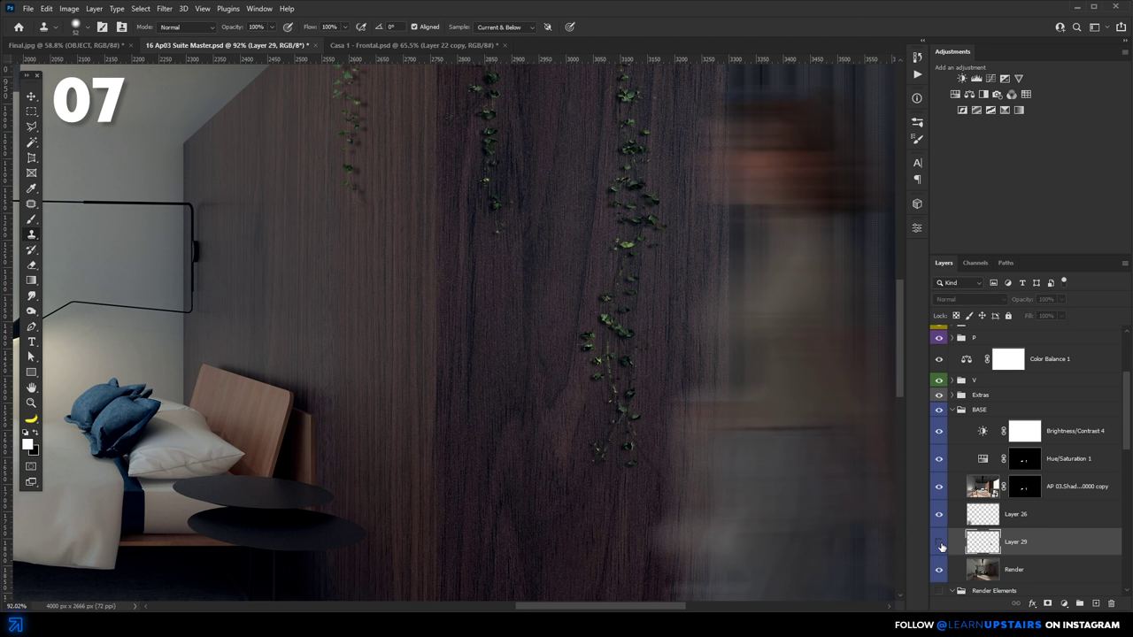
pyautogui.click(940, 542)
pyautogui.click(939, 542)
pyautogui.click(939, 543)
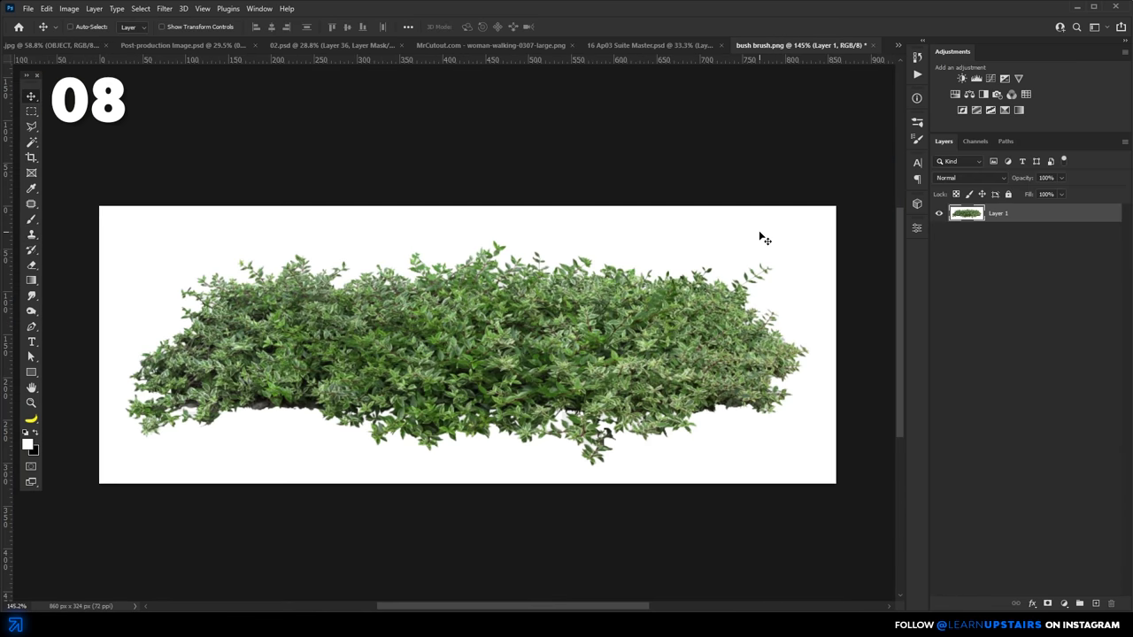
# - Darken the bush with Levels, raising the black input to 136
pyautogui.click(69, 8)
pyautogui.moveTo(85, 40)
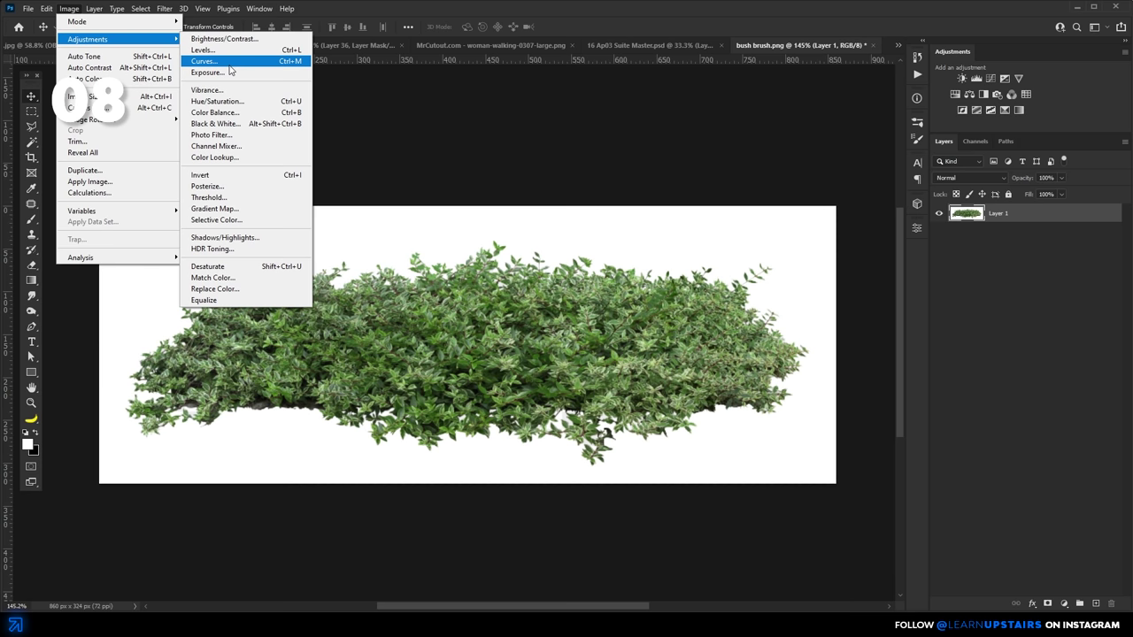
pyautogui.click(228, 51)
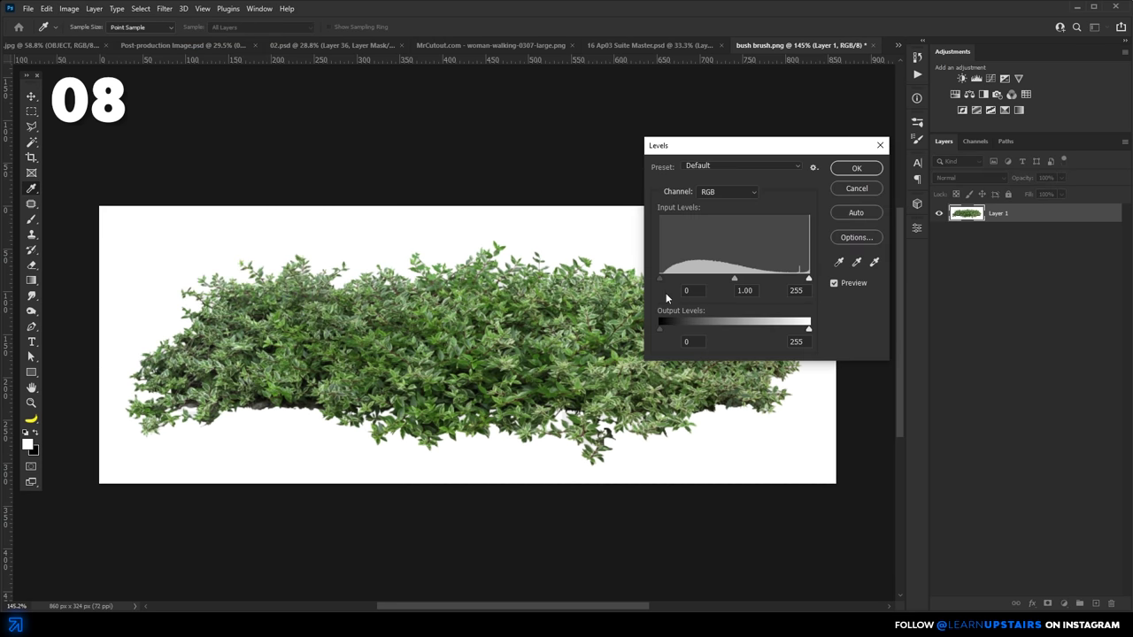
pyautogui.moveTo(661, 279); pyautogui.dragTo(765, 285)
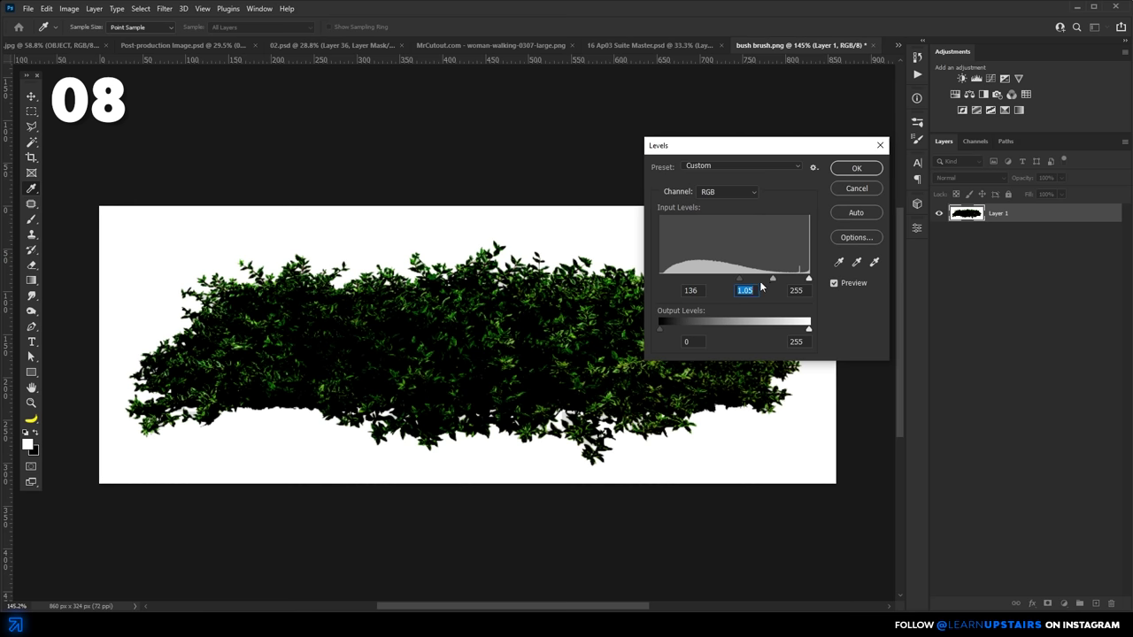
pyautogui.click(852, 169)
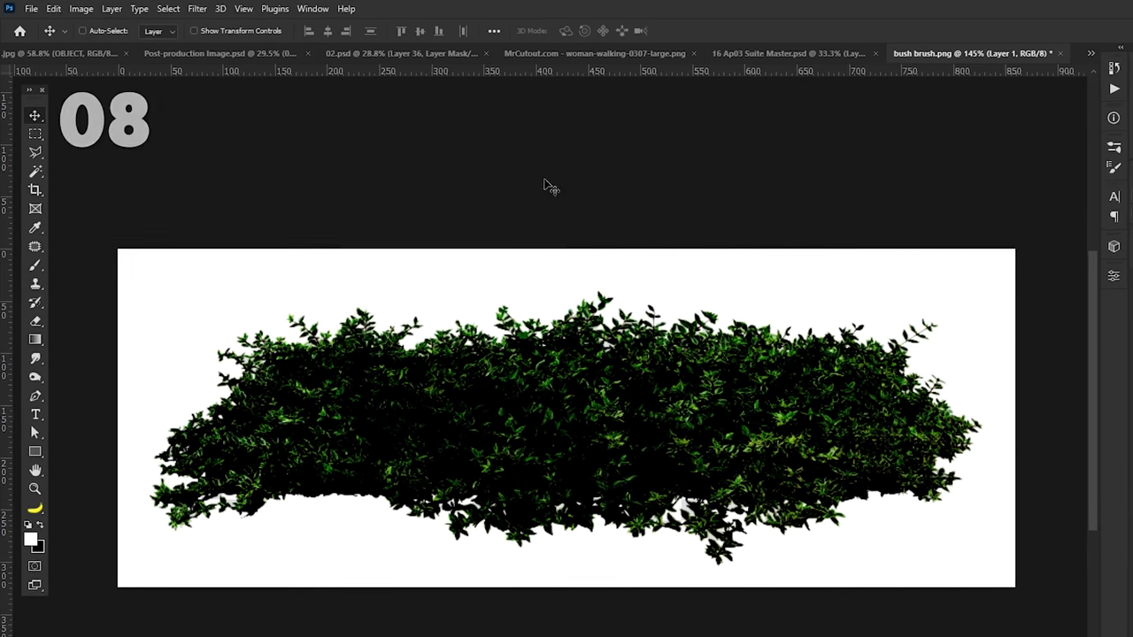
# - Define the bush as a brush preset named bush brush.png
pyautogui.click(53, 8)
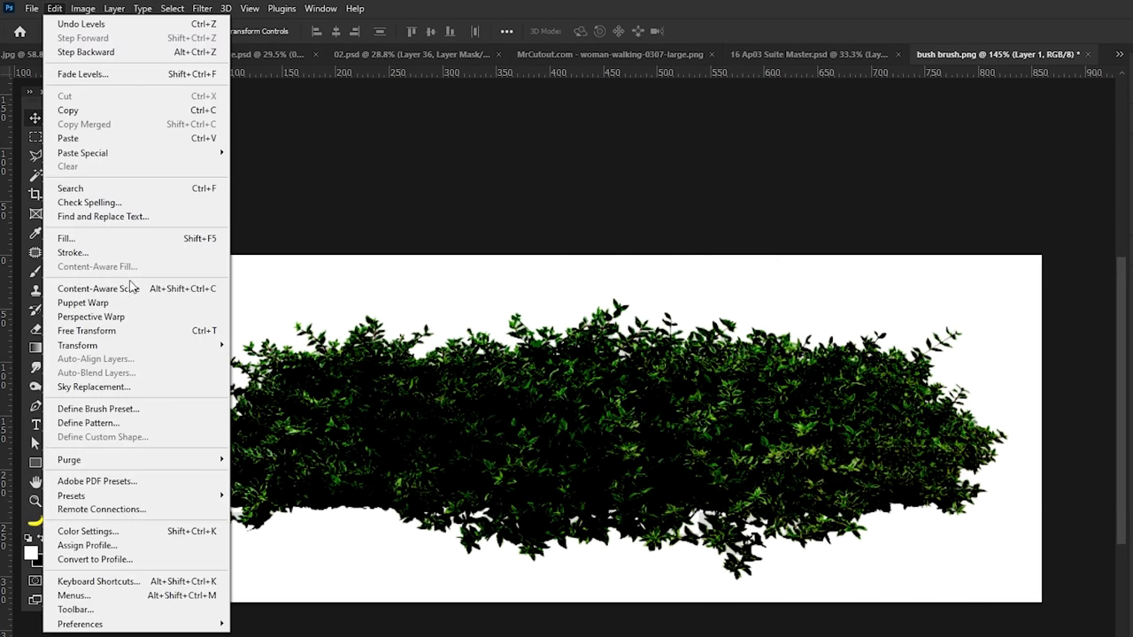
pyautogui.click(175, 415)
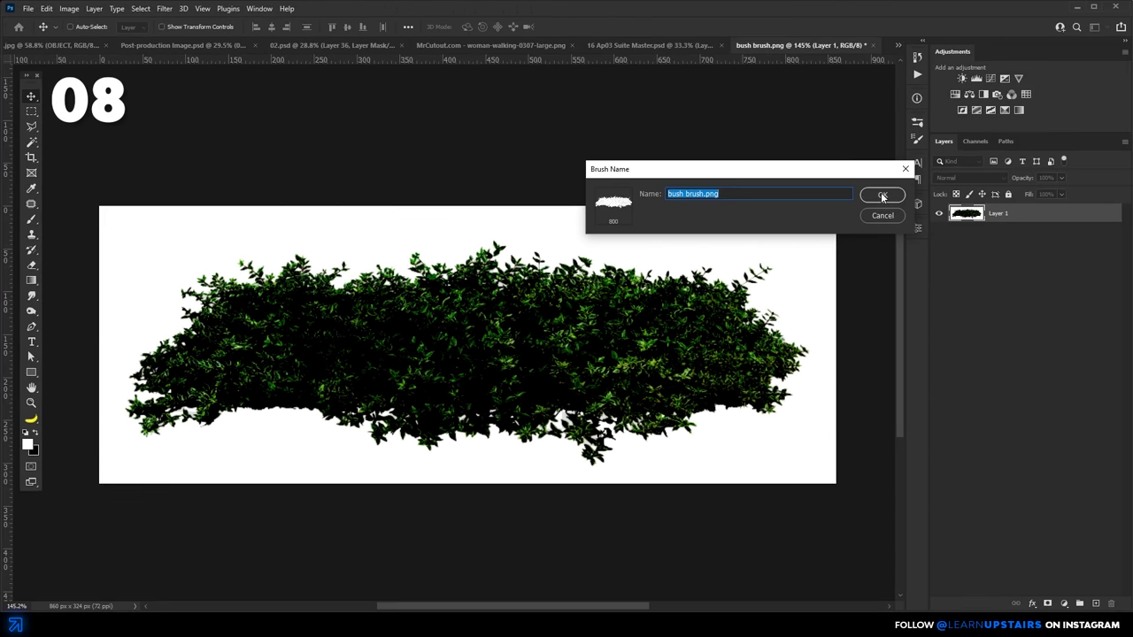
pyautogui.click(880, 196)
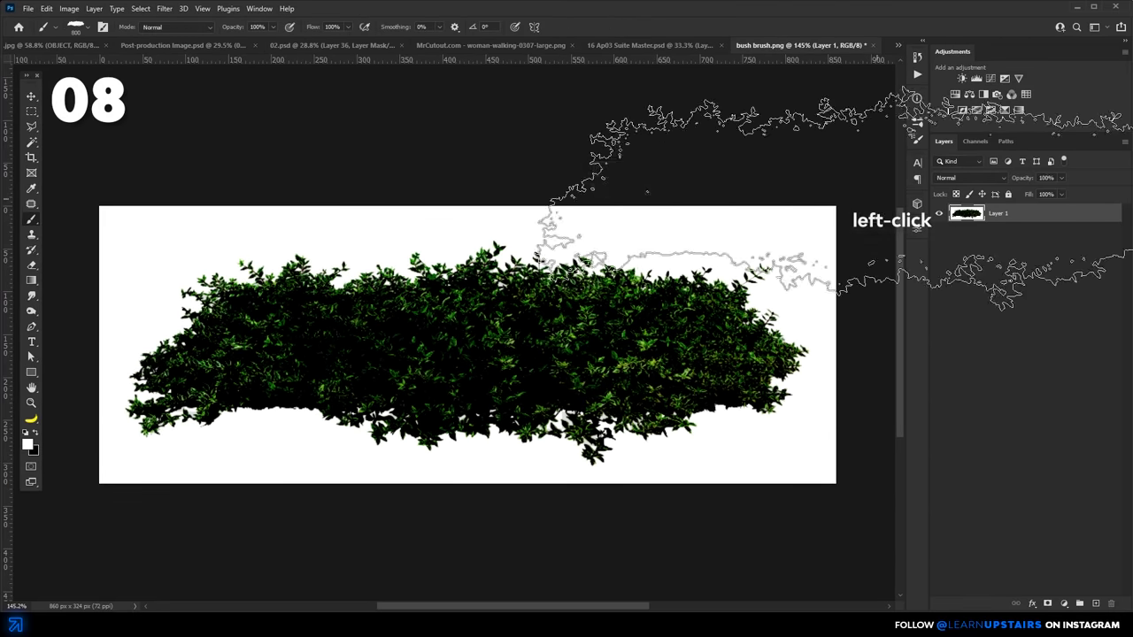
# - On a new Layer 2 with Layer 1 hidden, stamp one black 206 px bush
pyautogui.click(1098, 606)
pyautogui.click(940, 232)
pyautogui.press('x')
pyautogui.keyDown('alt'); pyautogui.rightClick(576, 304); pyautogui.keyUp('alt')
pyautogui.click(294, 325)
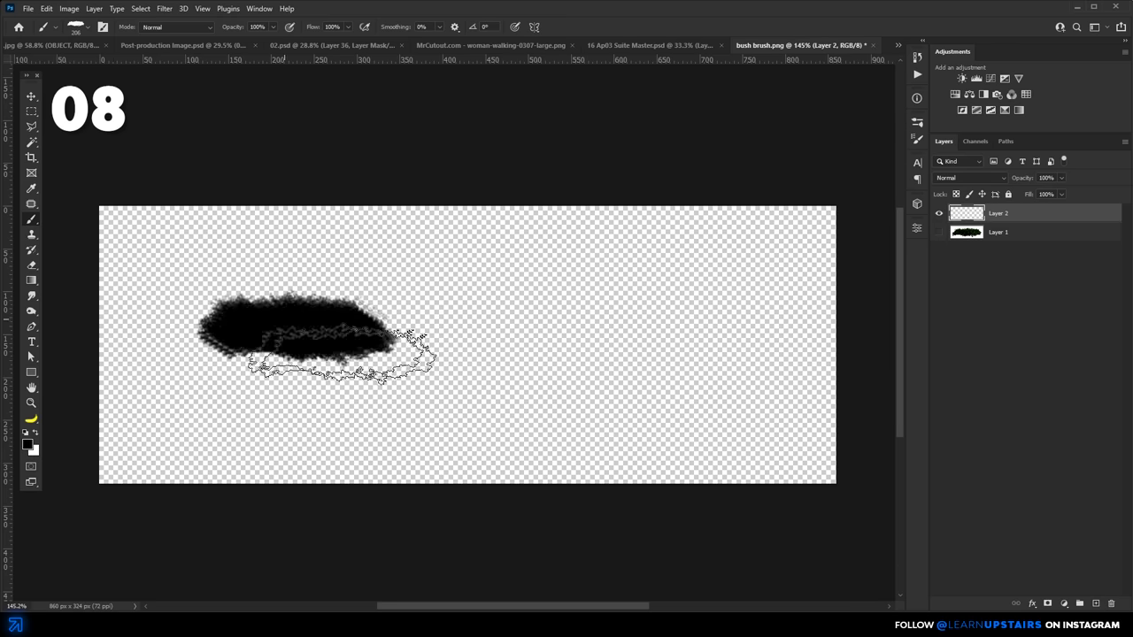
# - Undo the test stroke and increase the bush brush's spacing in Brush Settings
pyautogui.moveTo(341, 354)
pyautogui.mouseDown()
pyautogui.moveTo(632, 376)
pyautogui.moveTo(278, 390)
pyautogui.moveTo(363, 381)
pyautogui.mouseUp()
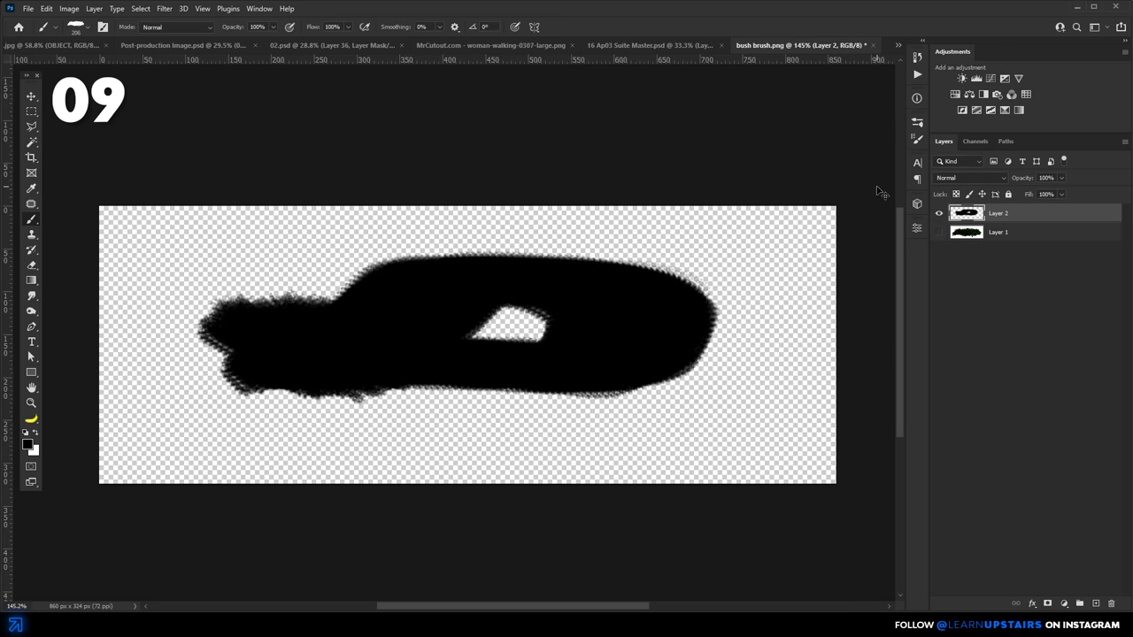
pyautogui.hotkey('ctrl', 'z')
pyautogui.hotkey('ctrl', 'z')
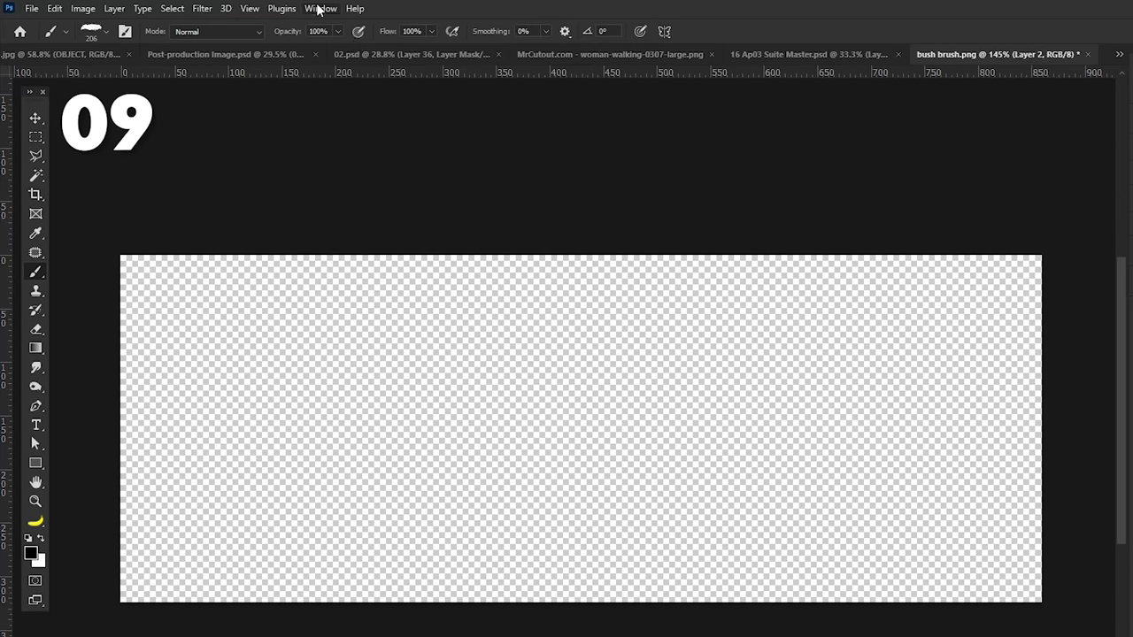
pyautogui.click(319, 9)
pyautogui.click(354, 133)
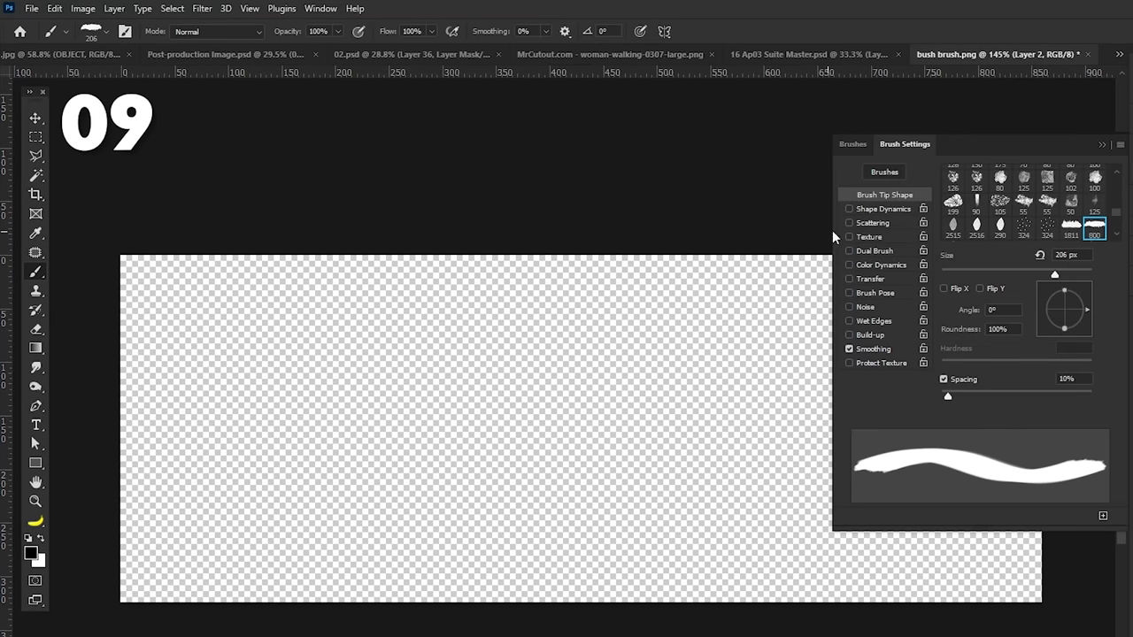
pyautogui.moveTo(949, 396); pyautogui.dragTo(1042, 396)
# - Enable Shape Dynamics: size jitter 52%, minimum diameter 26%, angle jitter 1%, plus roundness jitter
pyautogui.click(882, 209)
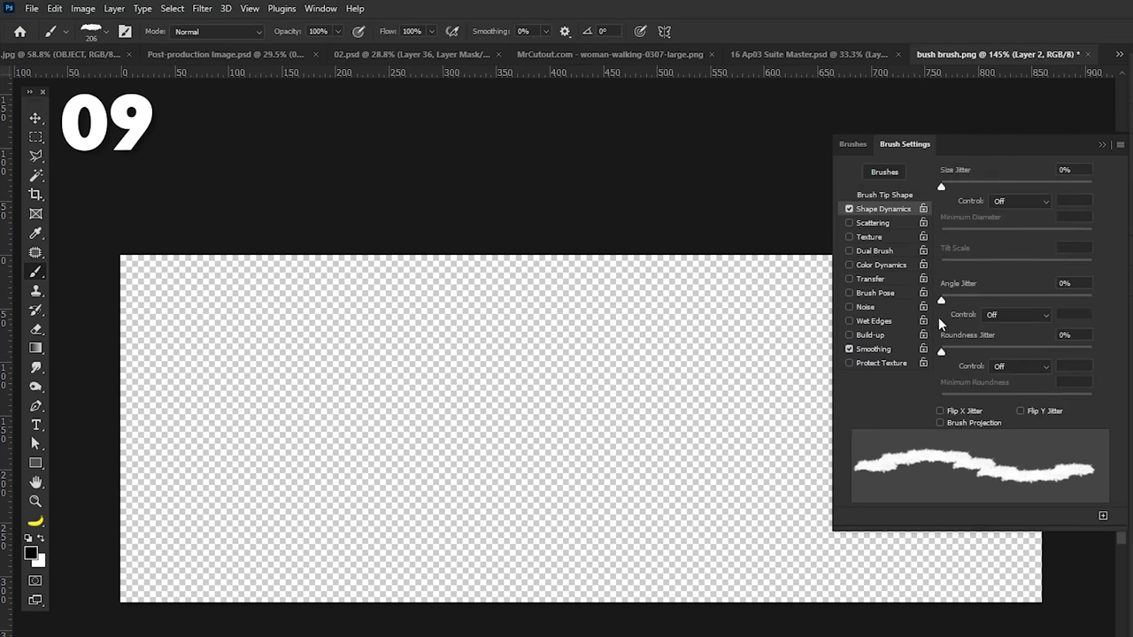
pyautogui.moveTo(941, 184); pyautogui.dragTo(1009, 186)
pyautogui.moveTo(941, 234); pyautogui.dragTo(981, 234)
pyautogui.moveTo(941, 301)
pyautogui.mouseDown()
pyautogui.moveTo(979, 295)
pyautogui.moveTo(944, 296)
pyautogui.mouseUp()
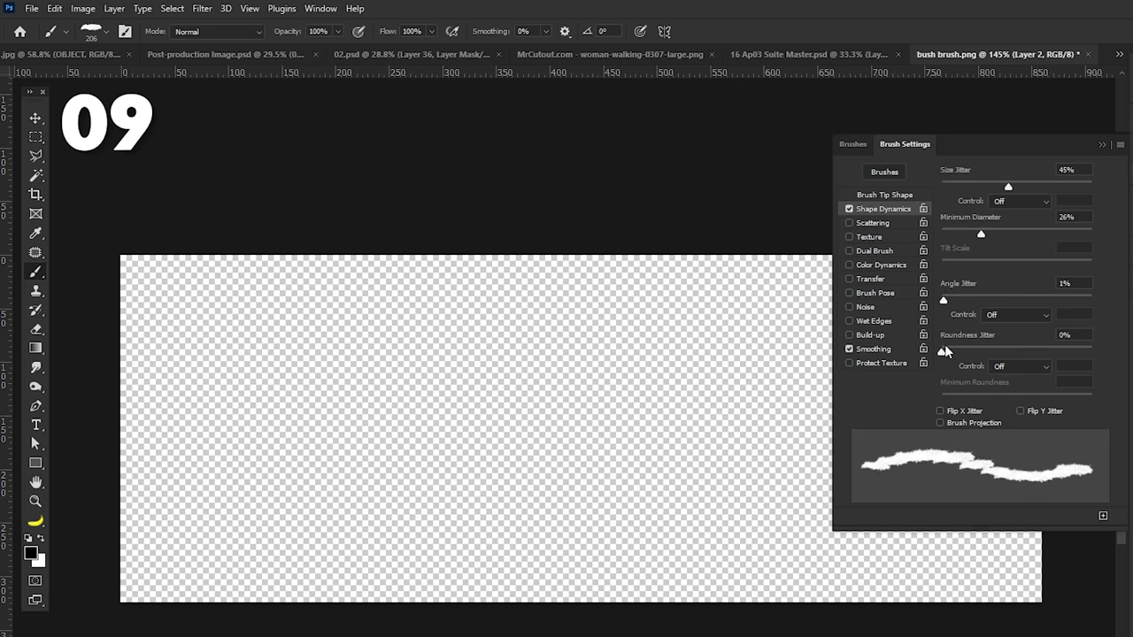
pyautogui.moveTo(942, 351); pyautogui.dragTo(997, 352)
pyautogui.moveTo(1009, 186); pyautogui.dragTo(1019, 186)
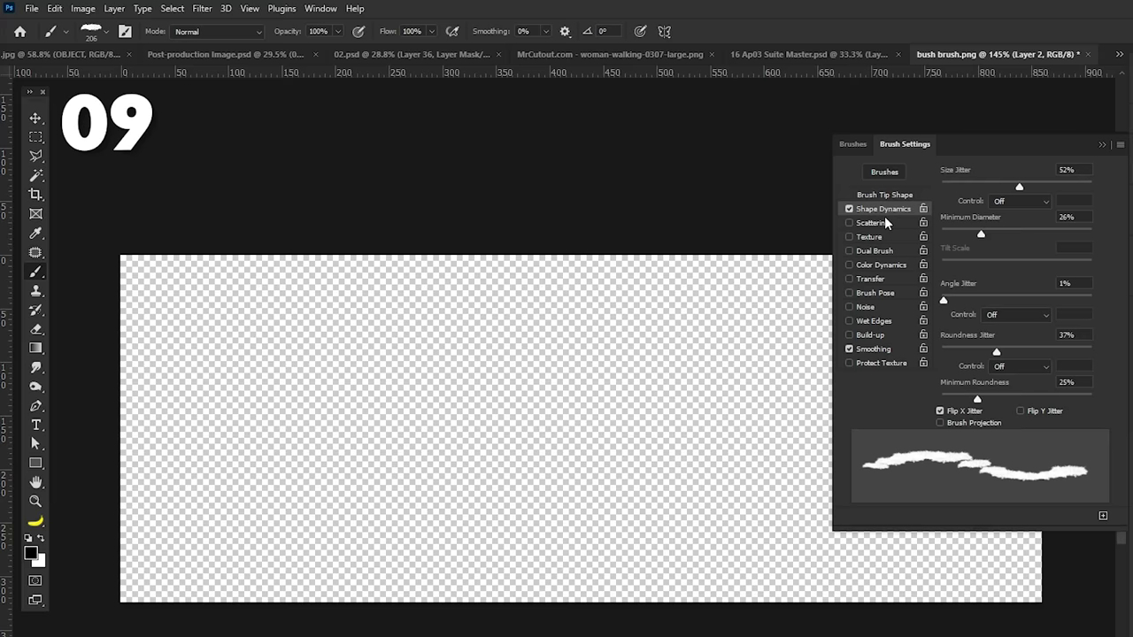
# - Enable Scattering, paint a broad bush cluster on Layer 2, and settle scatter at 15%
pyautogui.click(886, 222)
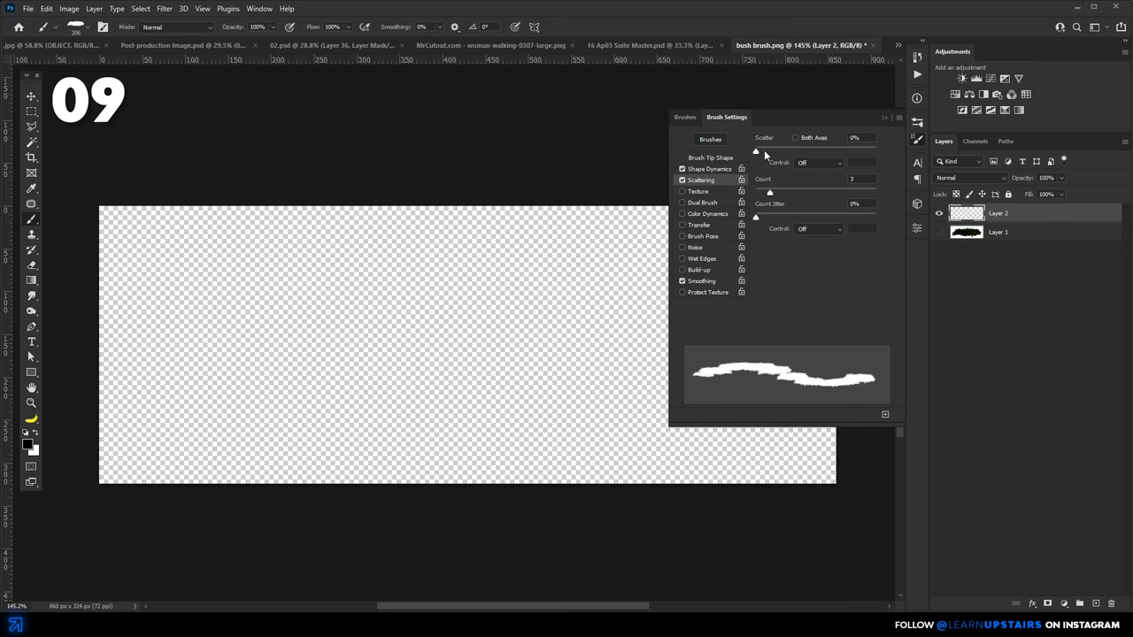
pyautogui.moveTo(949, 184); pyautogui.dragTo(969, 188)
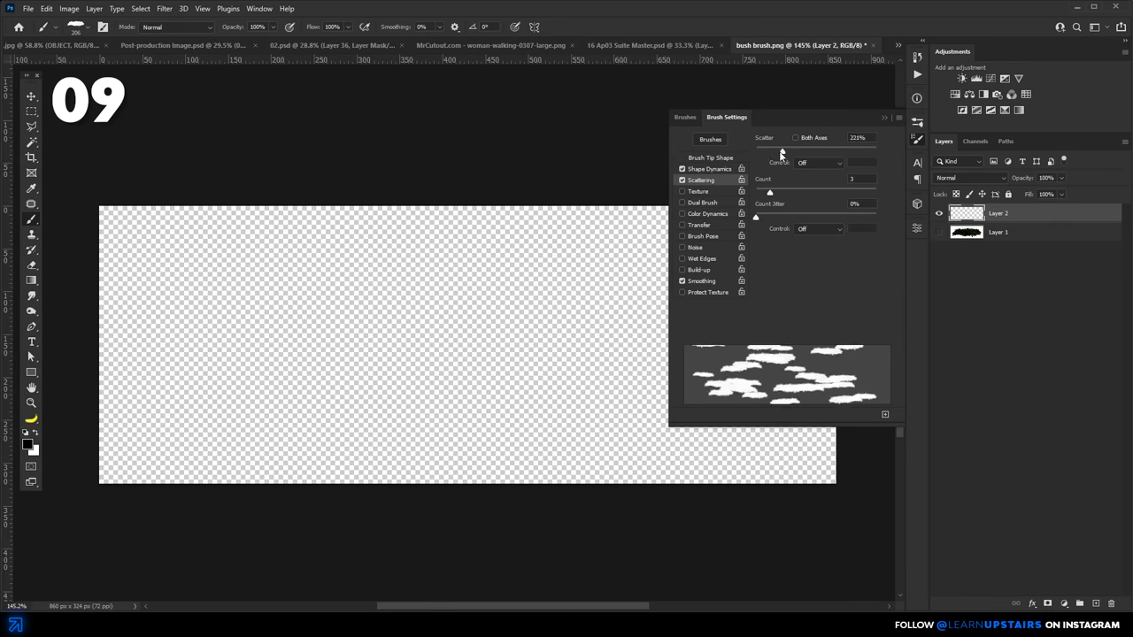
pyautogui.moveTo(781, 154); pyautogui.dragTo(761, 155)
pyautogui.click(361, 363)
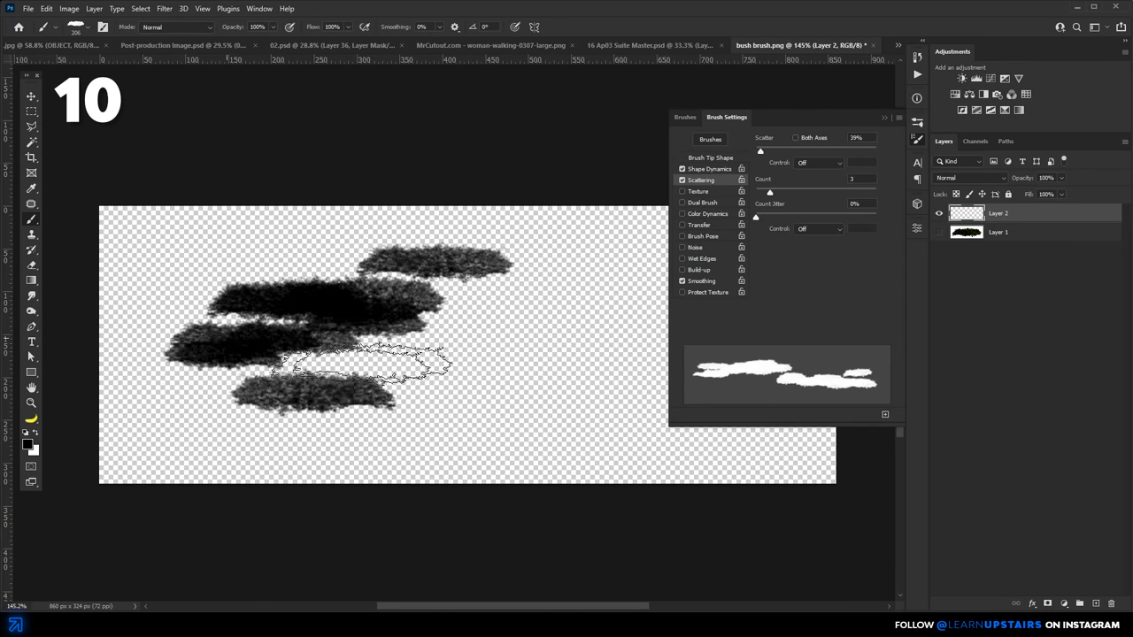
pyautogui.moveTo(361, 363)
pyautogui.mouseDown()
pyautogui.moveTo(554, 351)
pyautogui.moveTo(387, 344)
pyautogui.moveTo(620, 328)
pyautogui.mouseUp()
pyautogui.moveTo(761, 150); pyautogui.dragTo(757, 151)
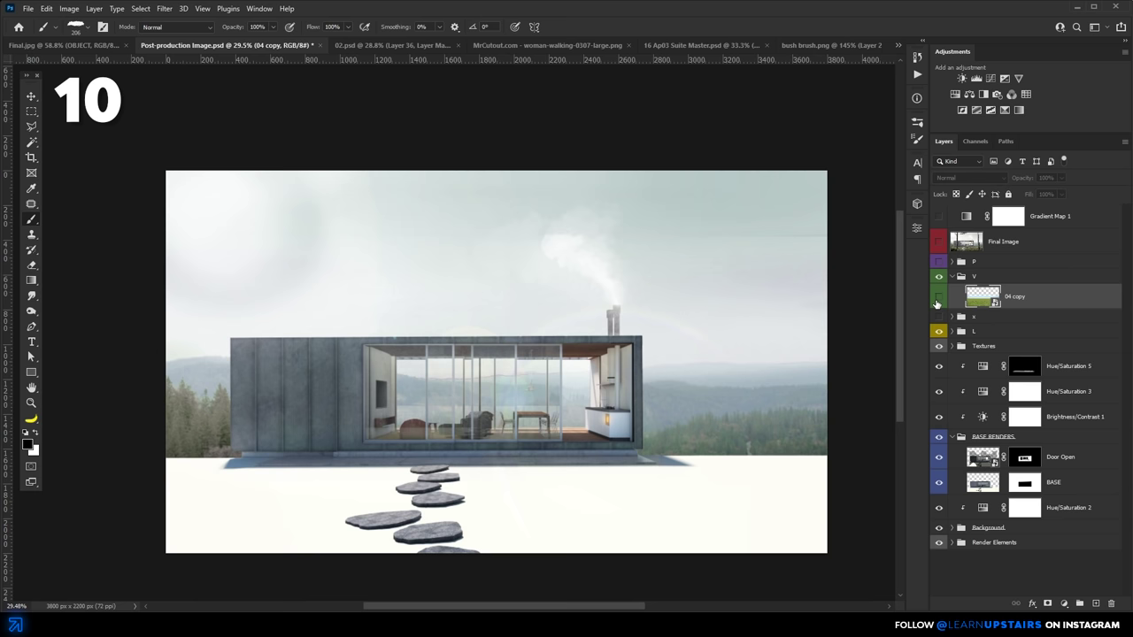
# - Show and reposition the 04 copy grass layer, then add a mask filled black
pyautogui.click(938, 302)
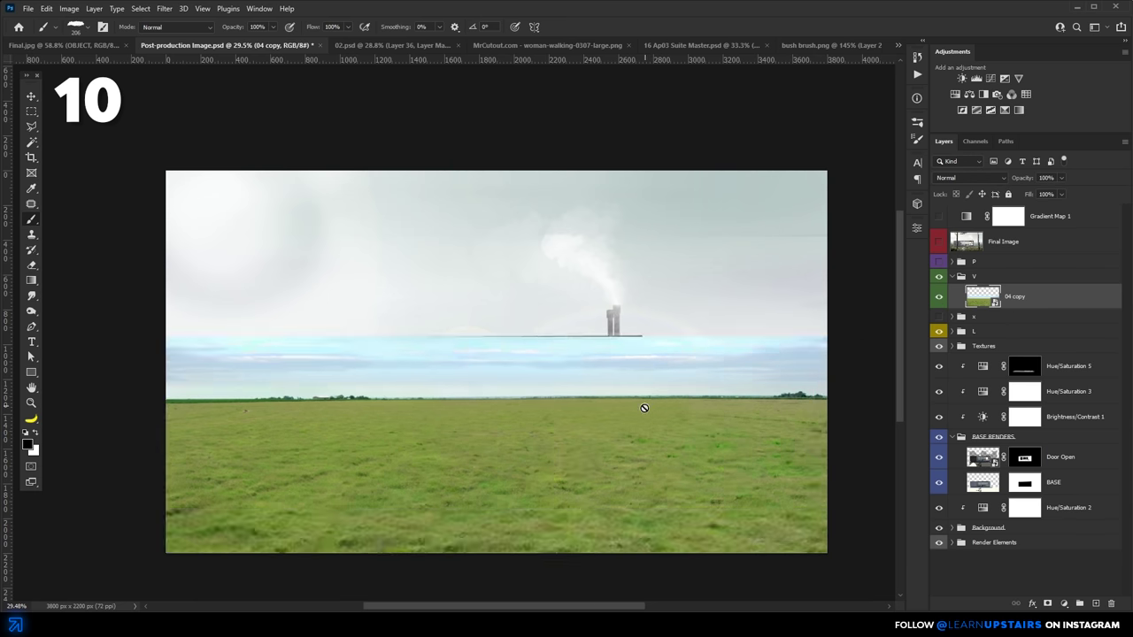
pyautogui.press('v')
pyautogui.moveTo(561, 543); pyautogui.dragTo(582, 521)
pyautogui.click(1048, 604)
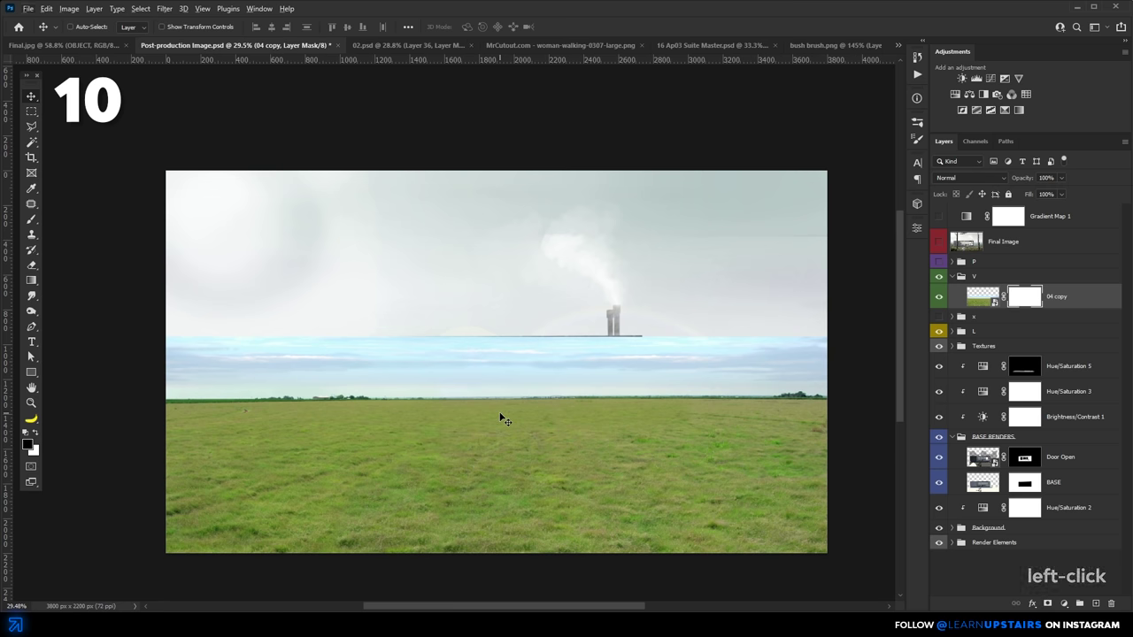
pyautogui.hotkey('alt', 'BackSpace')
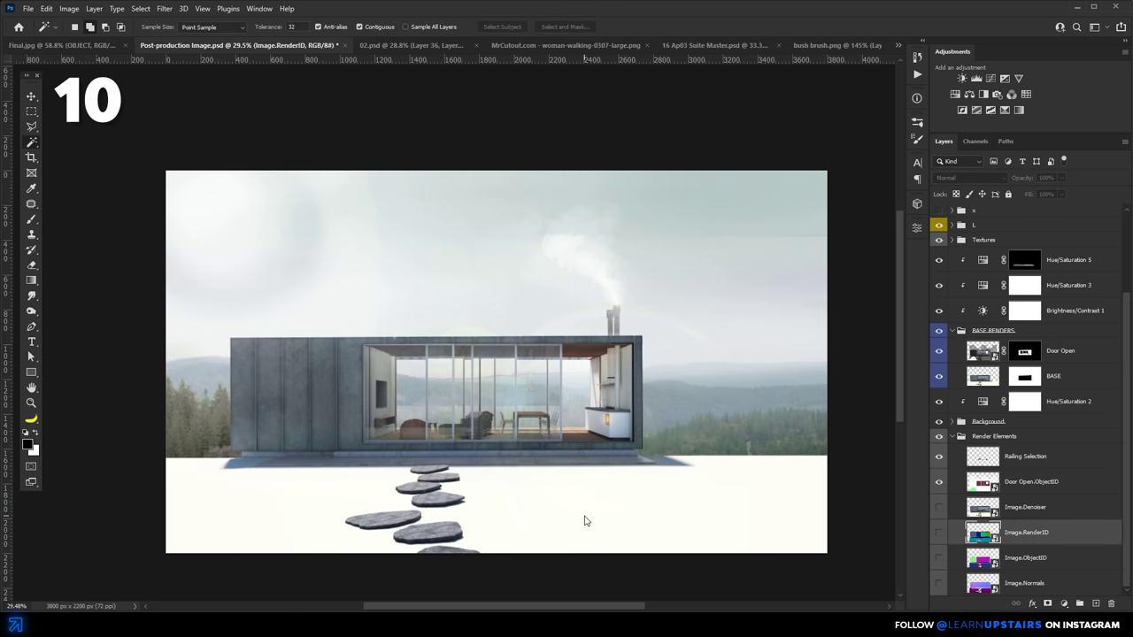
# - Select the white ground with Magic Wand and paint grass into it with the bush brush
pyautogui.click(584, 521)
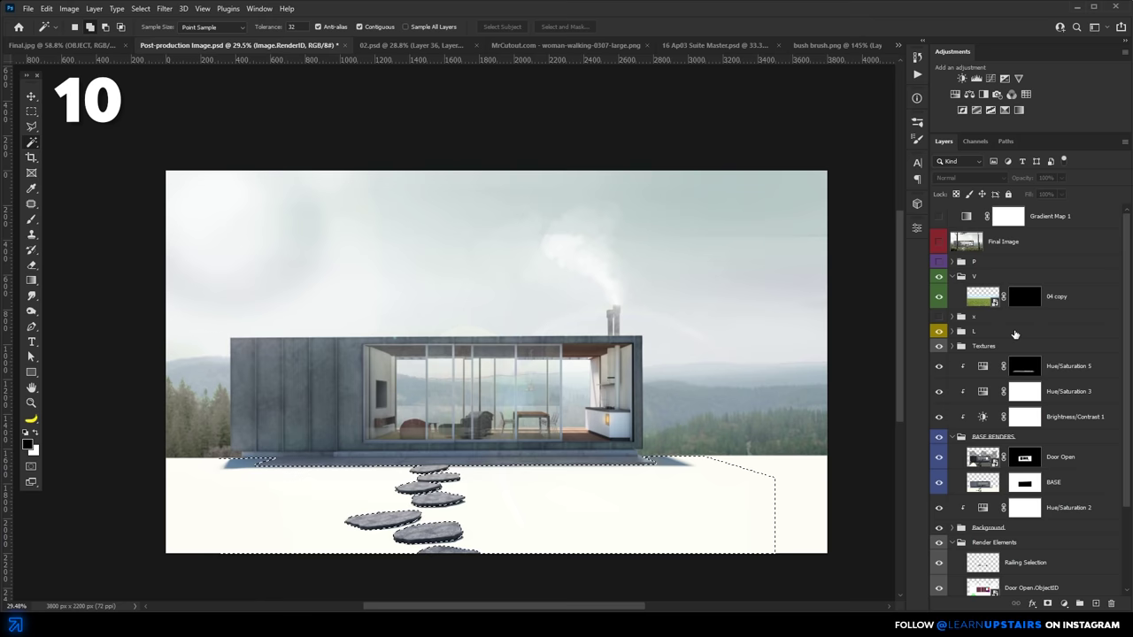
pyautogui.press('b')
pyautogui.moveTo(733, 476)
pyautogui.mouseDown()
pyautogui.moveTo(398, 523)
pyautogui.moveTo(744, 531)
pyautogui.mouseUp()
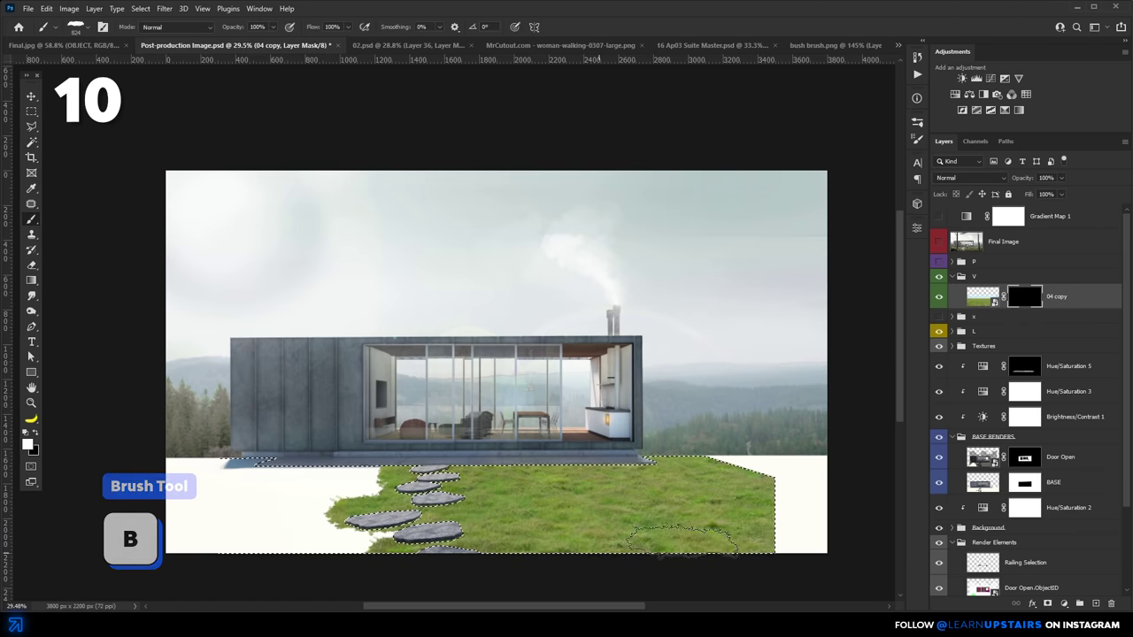
pyautogui.scroll(3, 744, 522)
pyautogui.moveTo(803, 510); pyautogui.dragTo(806, 474)
pyautogui.scroll(3, 626, 453)
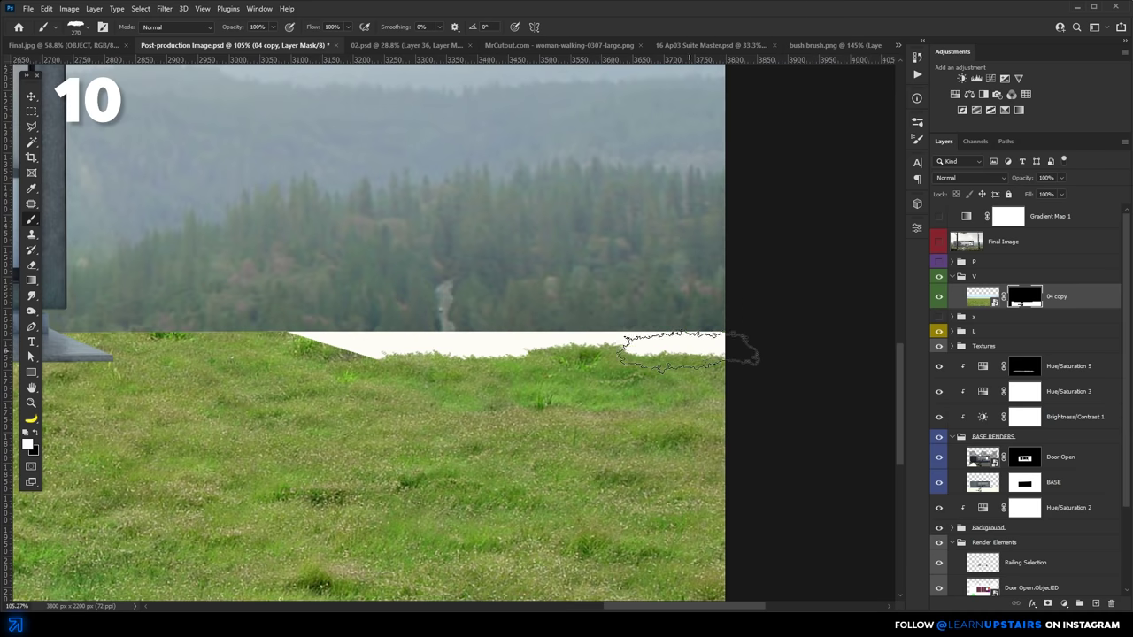
pyautogui.moveTo(734, 342); pyautogui.dragTo(532, 347)
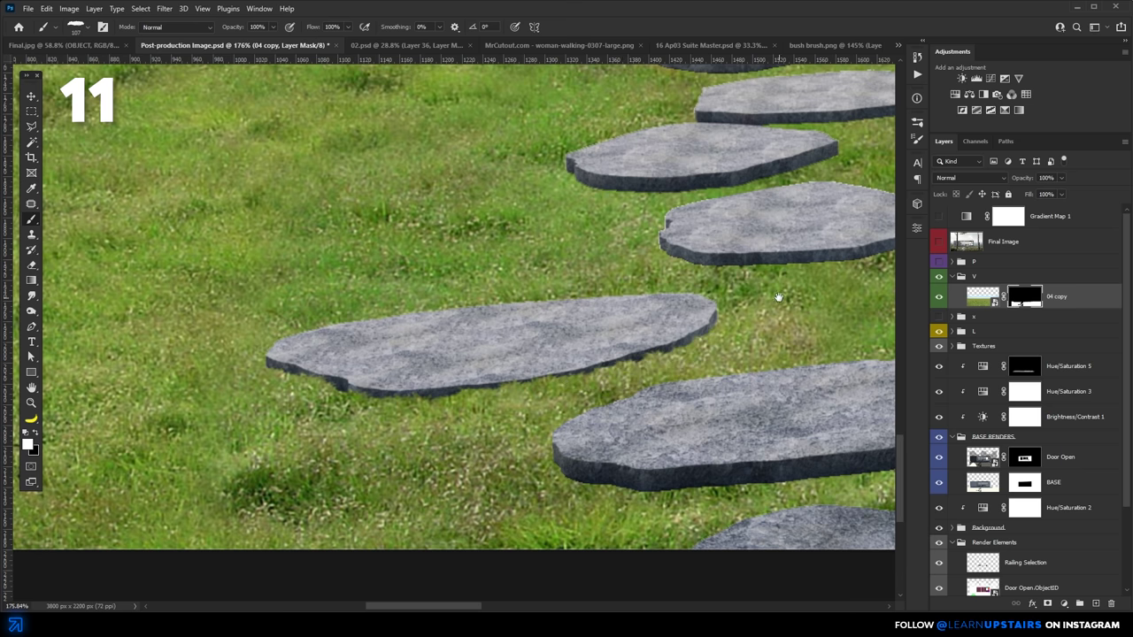
# - Paint black on the mask to hide grass spilling over the stepping stone's edge
pyautogui.scroll(-3, 778, 298)
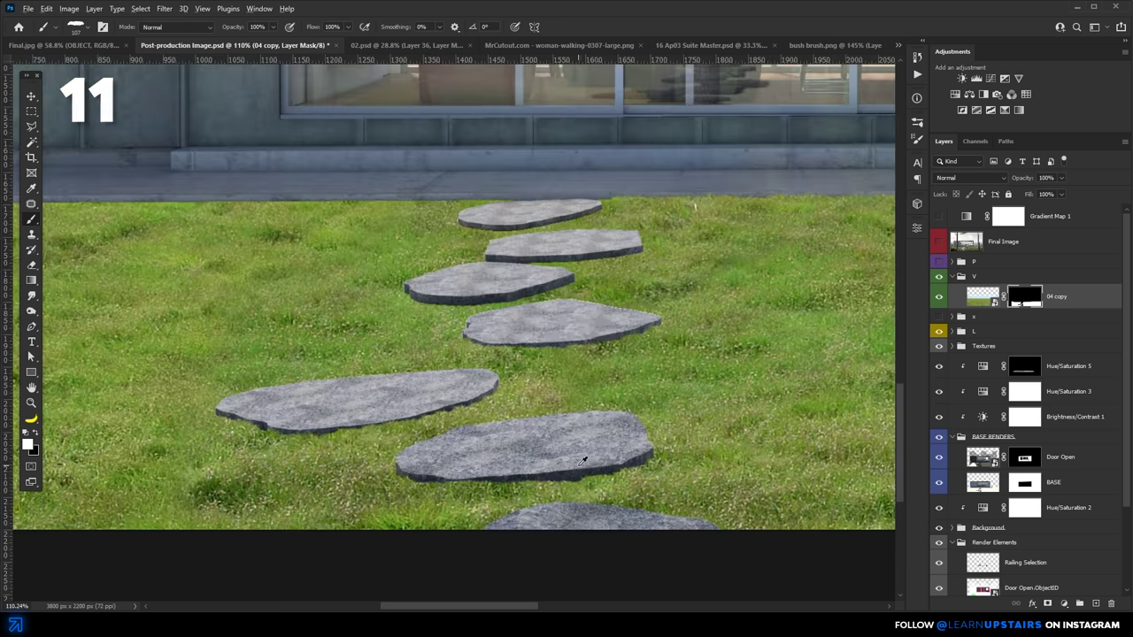
pyautogui.scroll(4, 583, 462)
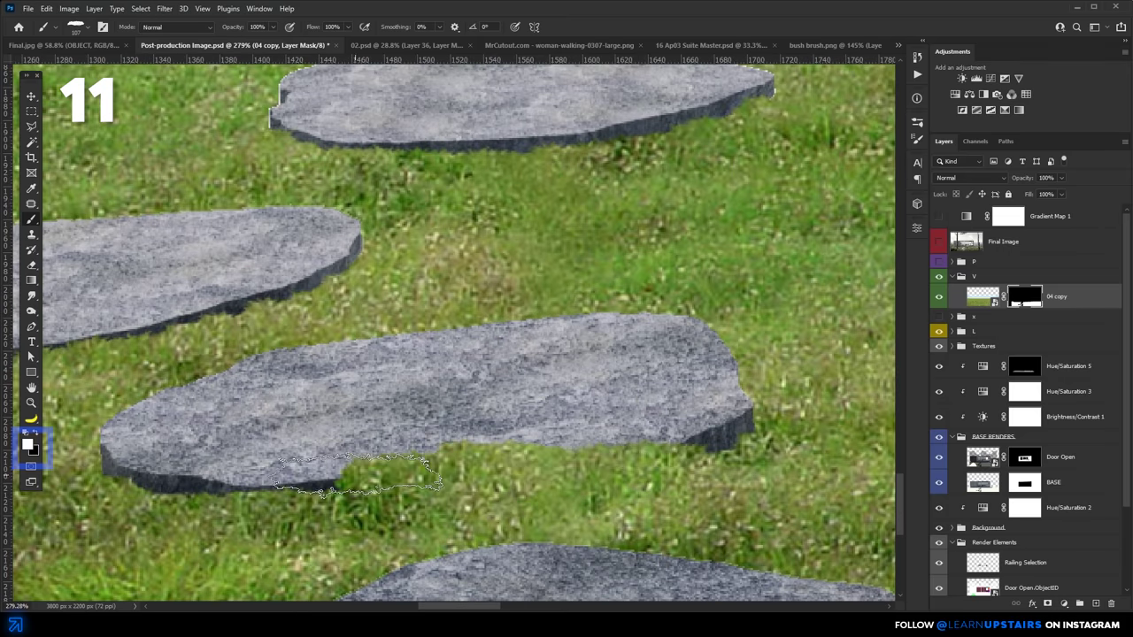
pyautogui.press('x')
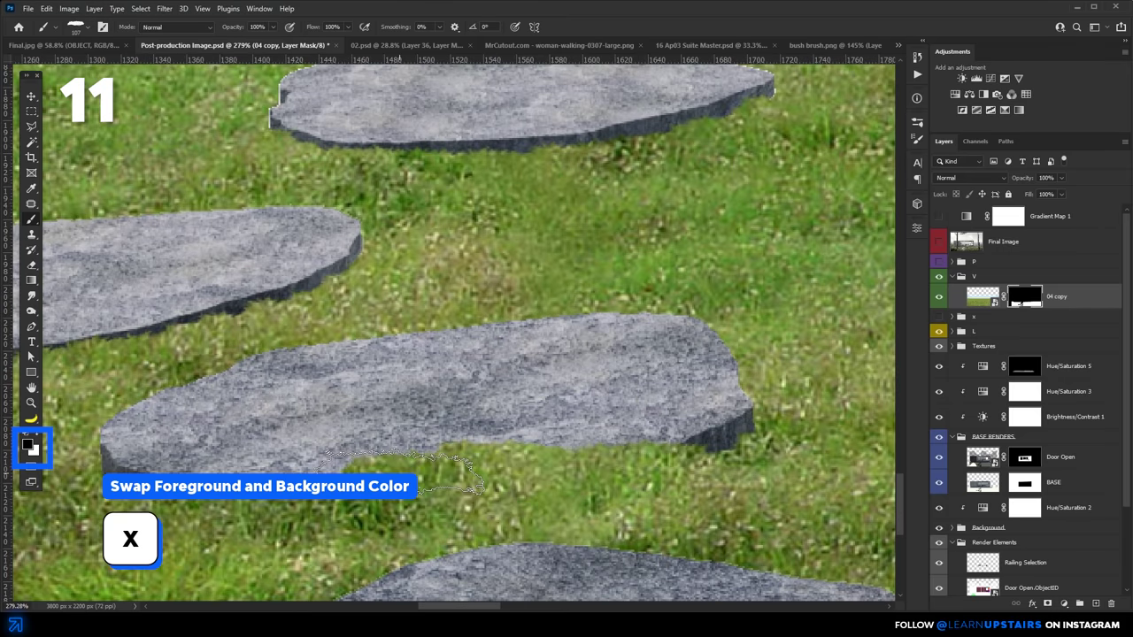
pyautogui.moveTo(402, 472)
pyautogui.mouseDown()
pyautogui.moveTo(651, 434)
pyautogui.moveTo(390, 455)
pyautogui.moveTo(379, 443)
pyautogui.moveTo(404, 467)
pyautogui.mouseUp()
pyautogui.scroll(-2, 434, 402)
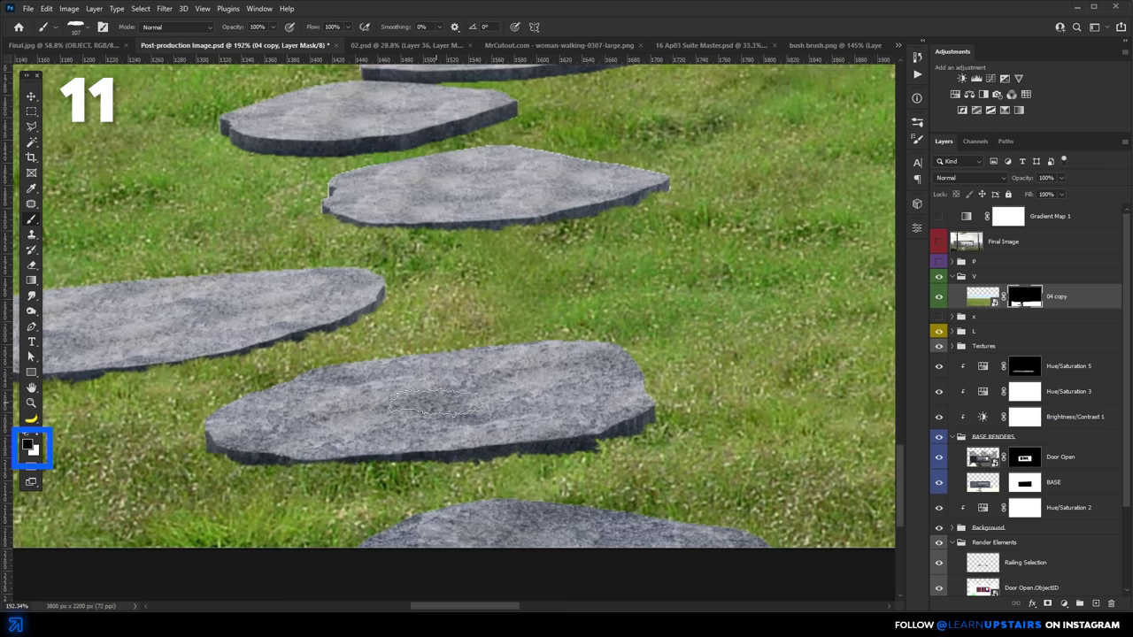
# - Lasso the ground beside the building's corner and brush grass into it in white
pyautogui.press('x')
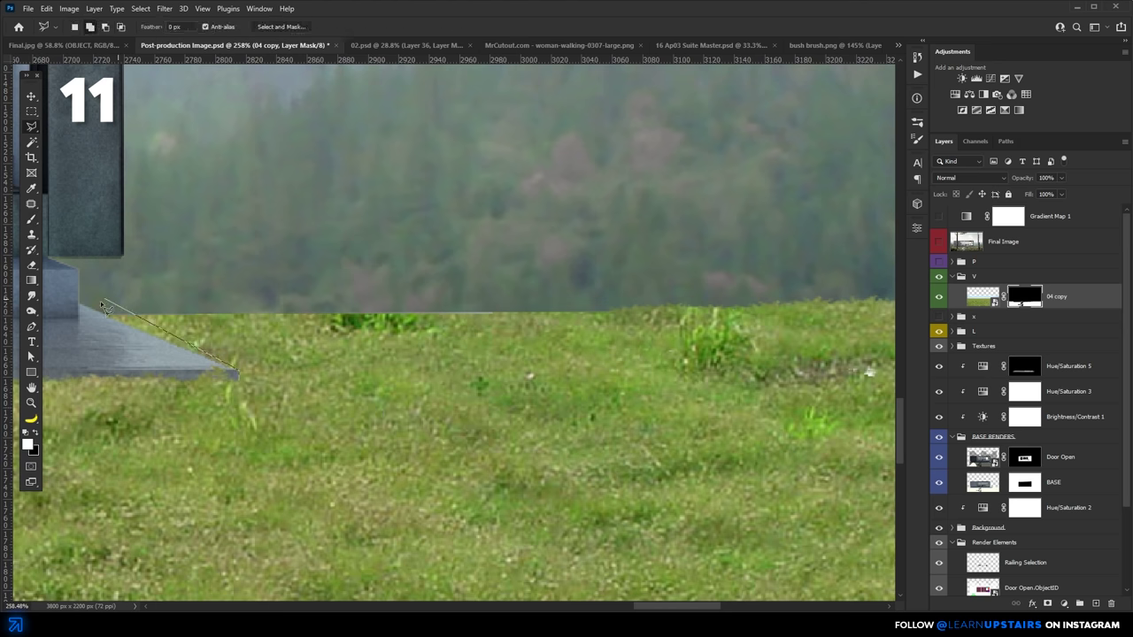
pyautogui.click(93, 306)
pyautogui.scroll(-3, 354, 222)
pyautogui.click(372, 228)
pyautogui.click(673, 202)
pyautogui.click(708, 329)
pyautogui.click(346, 307)
pyautogui.click(268, 267)
pyautogui.press('b')
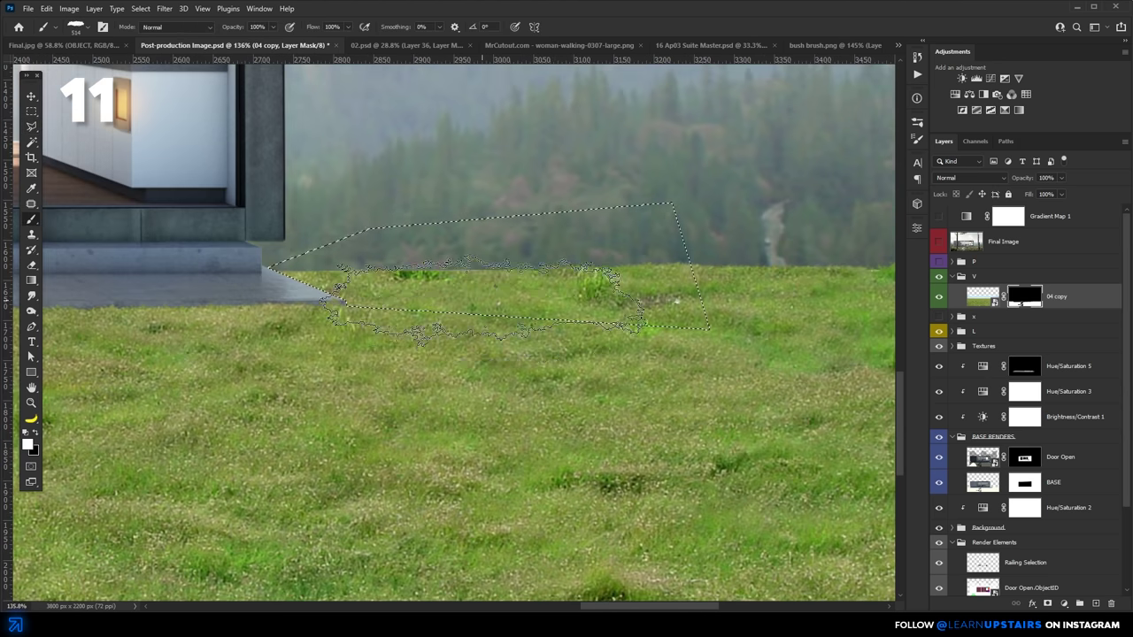
pyautogui.hotkey('ctrl', 'd')
pyautogui.scroll(-2, 381, 301)
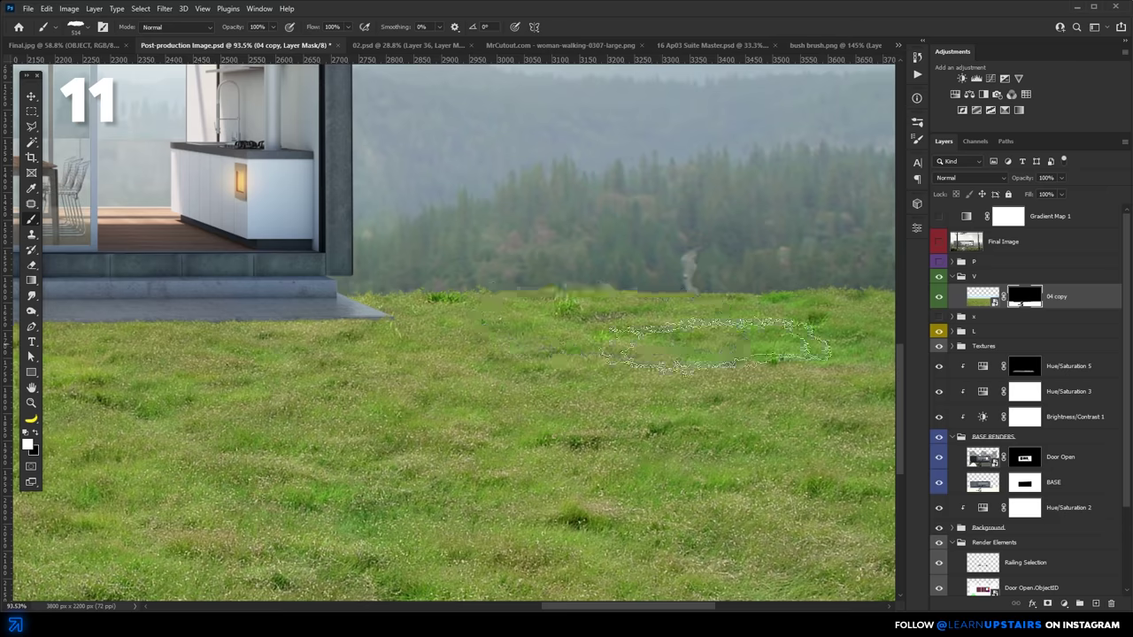
pyautogui.hscroll(3, 478, 341)
pyautogui.scroll(-4, 478, 339)
pyautogui.hscroll(-5, 531, 372)
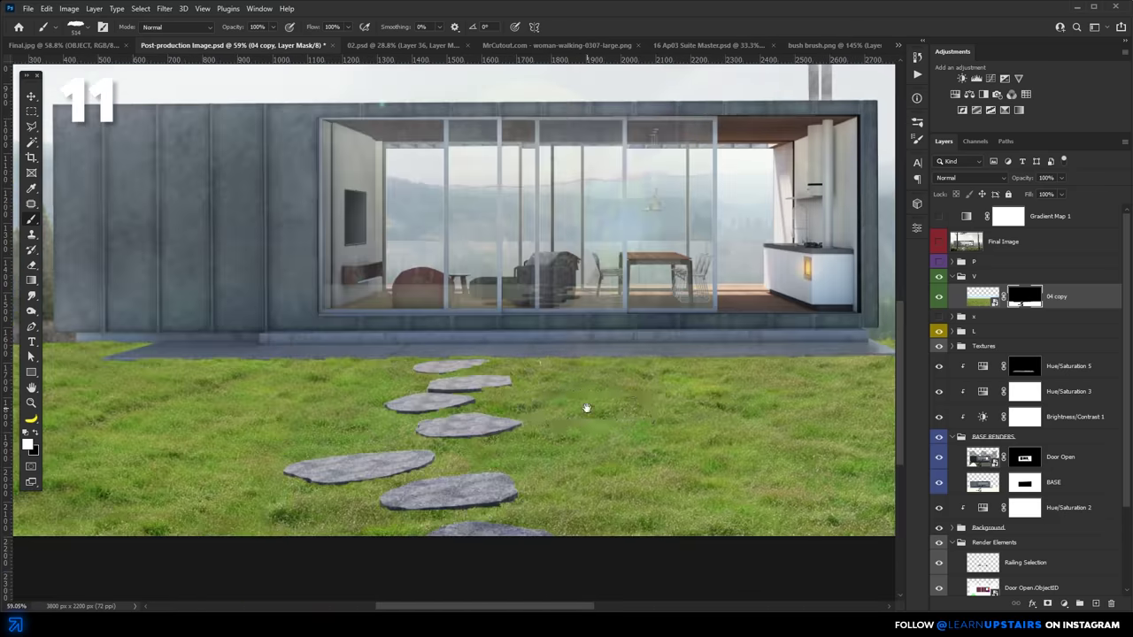
pyautogui.scroll(2, 584, 396)
pyautogui.hscroll(2, 584, 396)
# - Desaturate the grass with a clipped Hue/Saturation layer at -49, then hide the grass
pyautogui.click(969, 94)
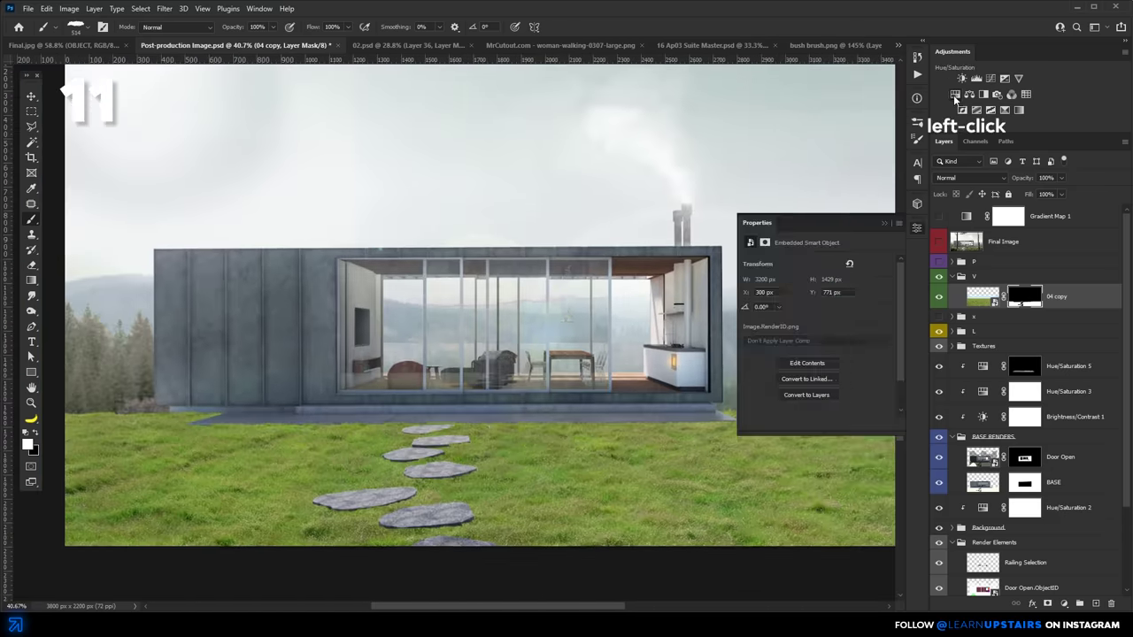
pyautogui.click(815, 423)
pyautogui.moveTo(816, 330); pyautogui.dragTo(790, 332)
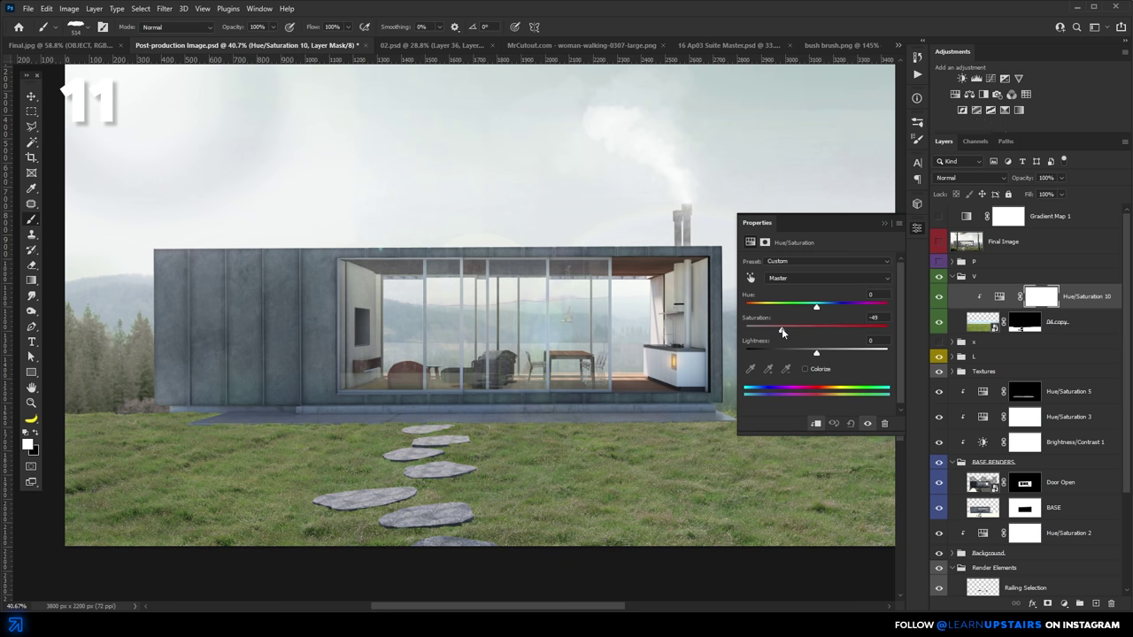
pyautogui.click(884, 224)
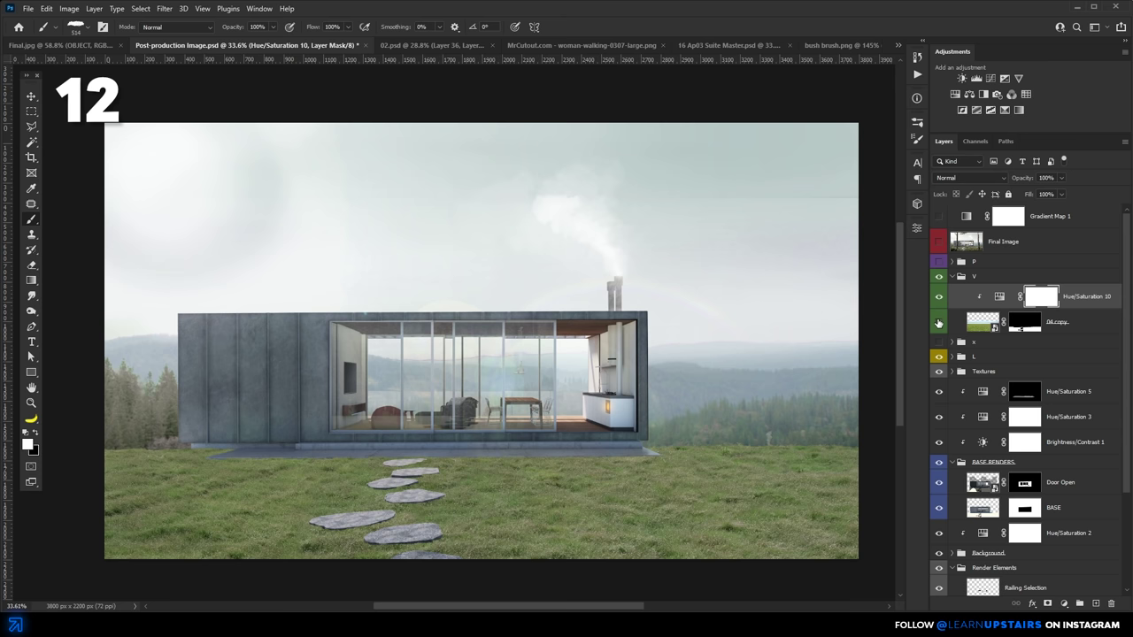
pyautogui.click(941, 303)
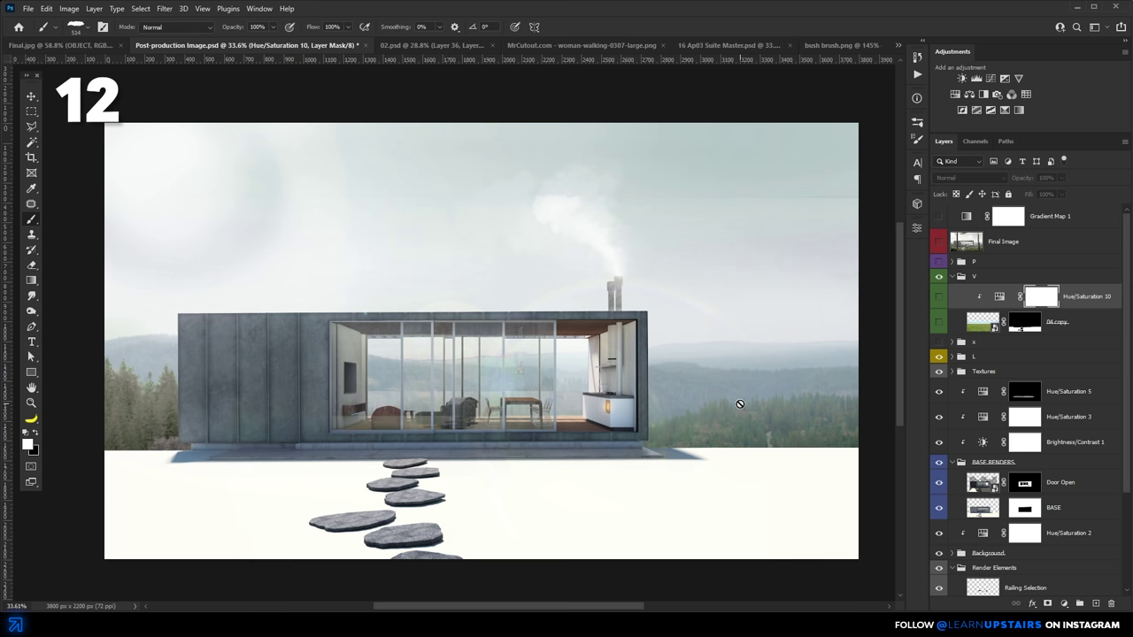
# - Create a new layer and choose a darker blue-grey sampled from the ground shadow
pyautogui.click(1095, 604)
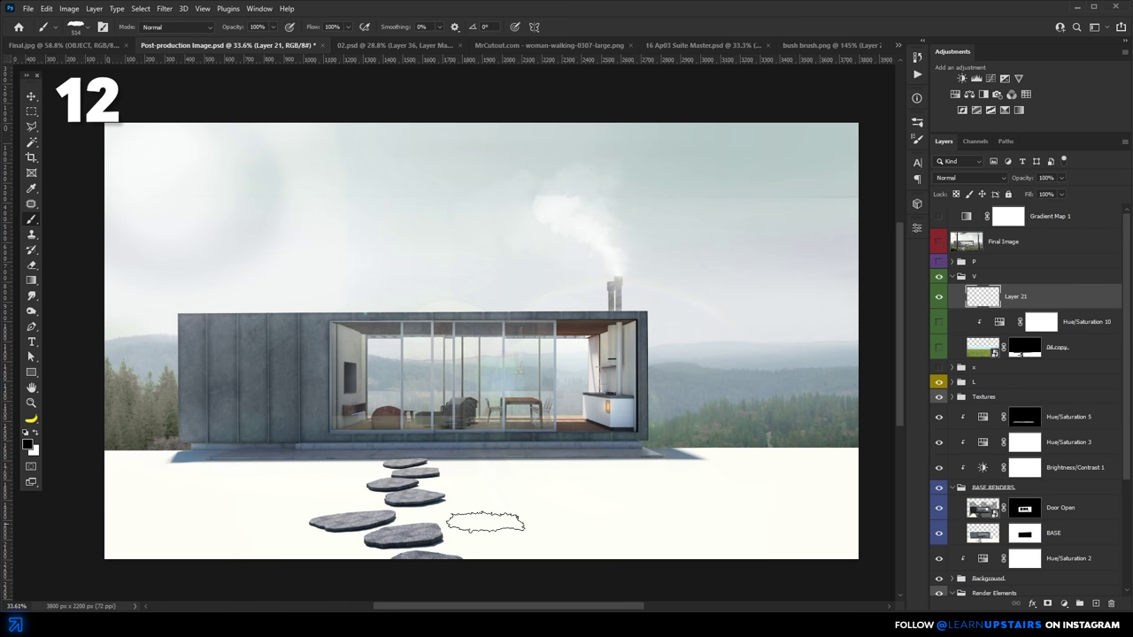
pyautogui.scroll(5, 184, 476)
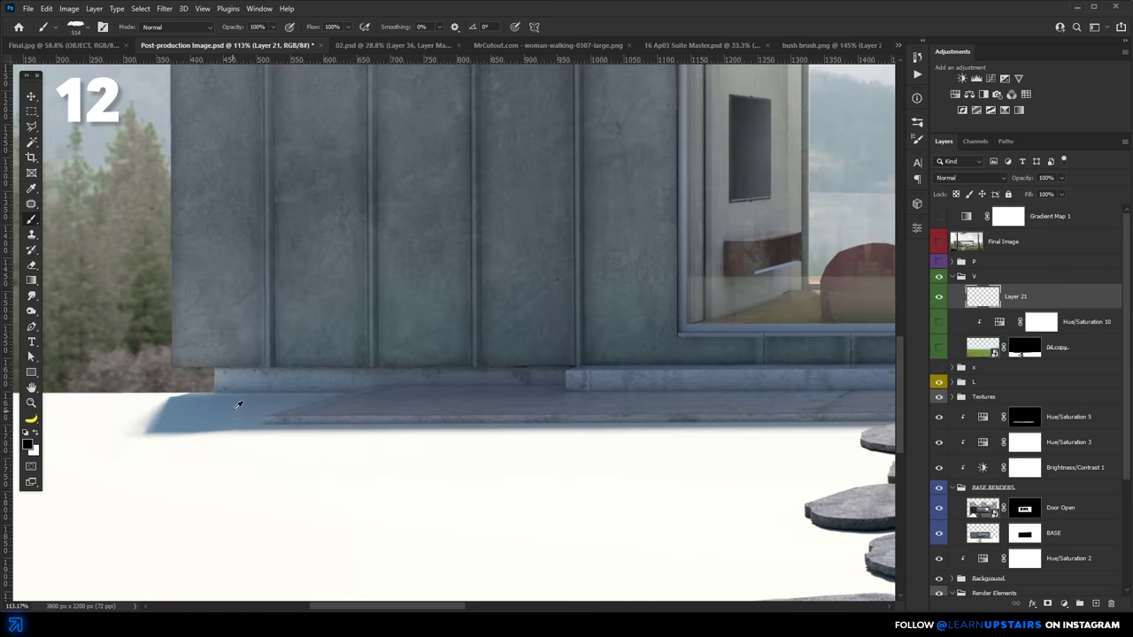
pyautogui.keyDown('alt'); pyautogui.click(241, 403); pyautogui.keyUp('alt')
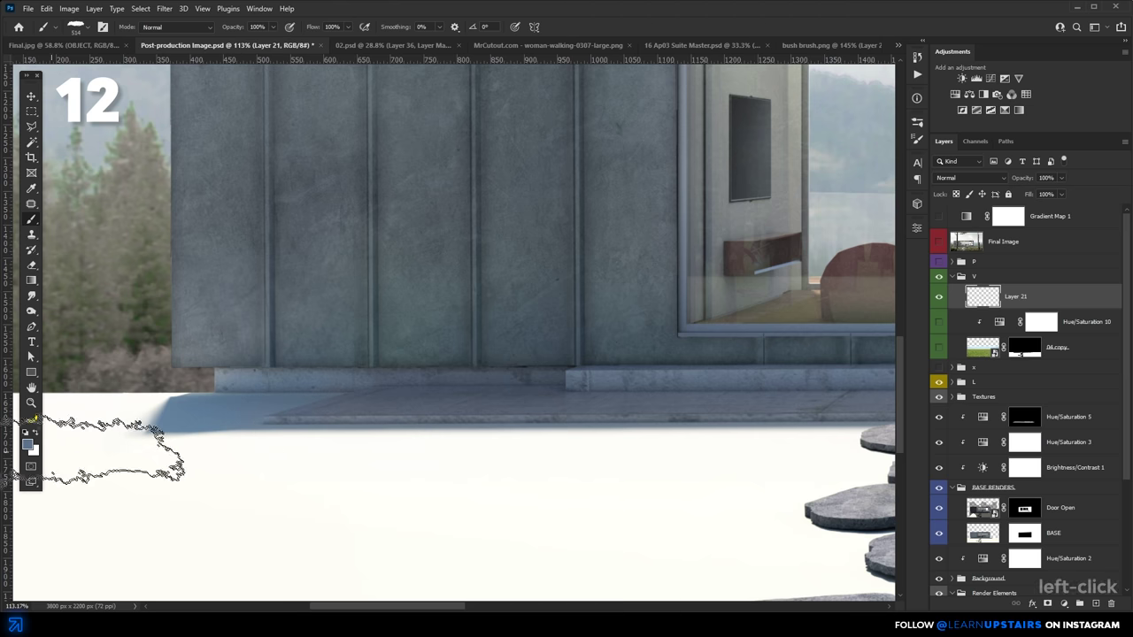
pyautogui.click(32, 449)
pyautogui.click(935, 263)
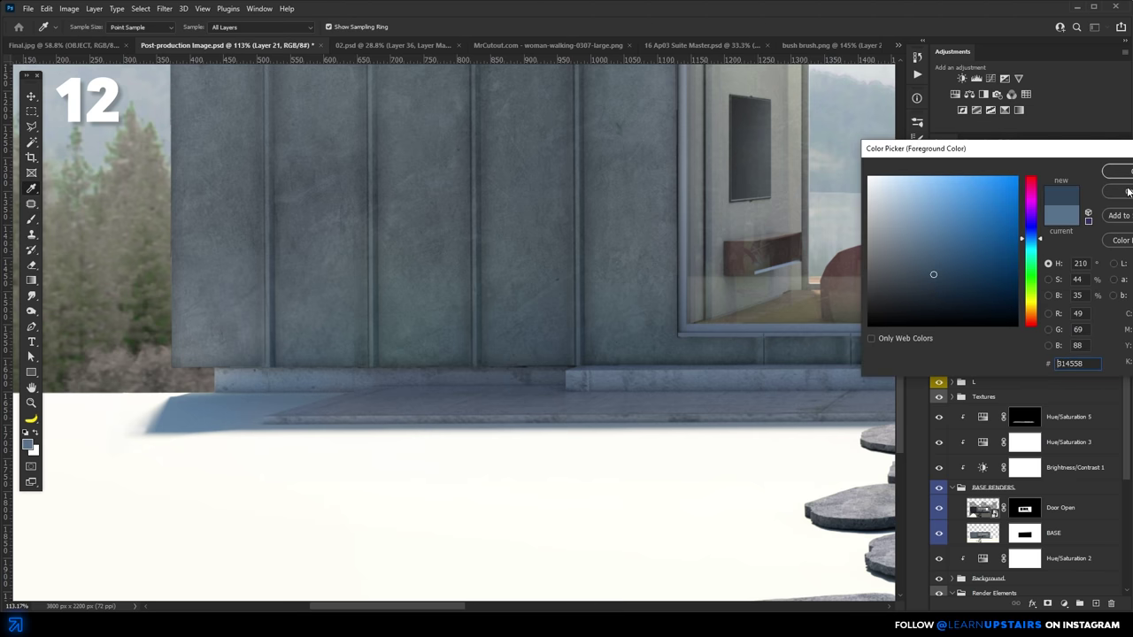
pyautogui.click(1111, 173)
# - Paint a blue-grey bushy shadow along the house base, then show the grass again
pyautogui.moveTo(319, 376)
pyautogui.mouseDown()
pyautogui.moveTo(292, 396)
pyautogui.moveTo(221, 407)
pyautogui.moveTo(352, 407)
pyautogui.moveTo(478, 387)
pyautogui.mouseUp()
pyautogui.moveTo(748, 387); pyautogui.dragTo(456, 387)
pyautogui.moveTo(793, 387)
pyautogui.mouseDown()
pyautogui.moveTo(487, 387)
pyautogui.moveTo(620, 389)
pyautogui.mouseUp()
pyautogui.moveTo(712, 411)
pyautogui.mouseDown()
pyautogui.moveTo(282, 409)
pyautogui.moveTo(797, 394)
pyautogui.mouseUp()
pyautogui.moveTo(797, 394); pyautogui.dragTo(571, 408)
pyautogui.scroll(-3, 531, 392)
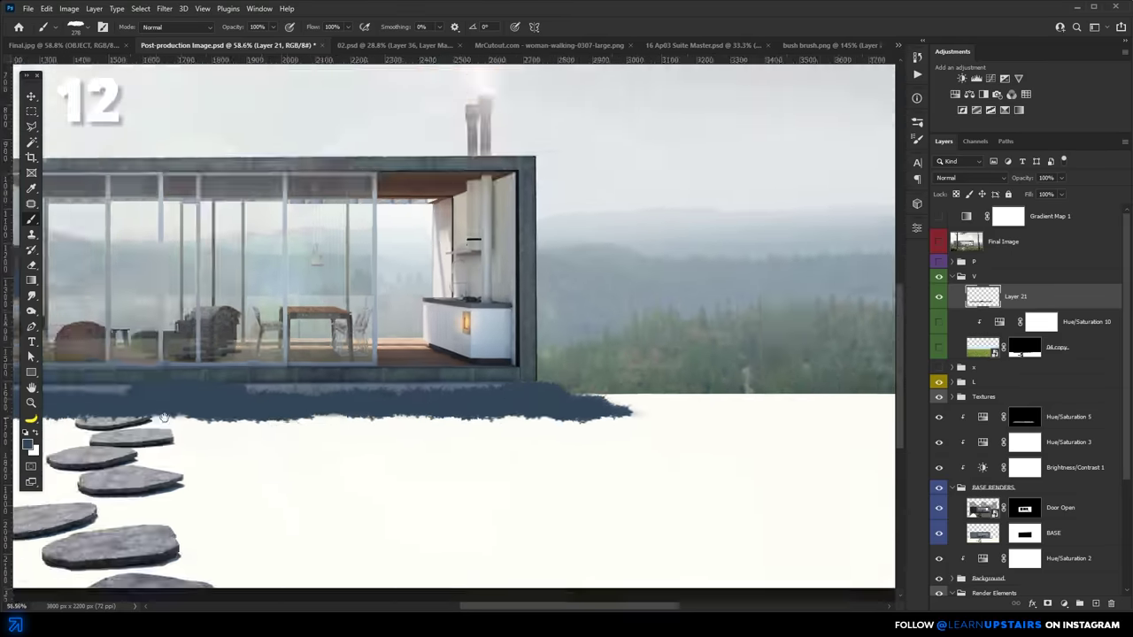
pyautogui.click(939, 319)
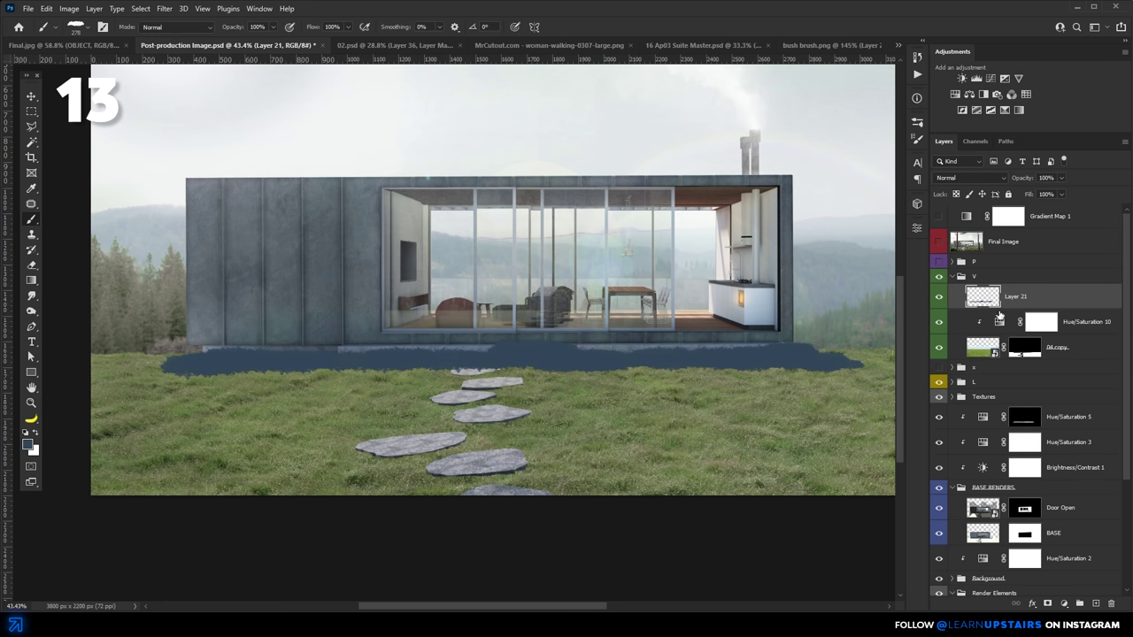
# - Clip Layer 21 to the layer below, nudge the selection right, and set opacity to 54%
pyautogui.hotkey('ctrl', 'alt', 'g')
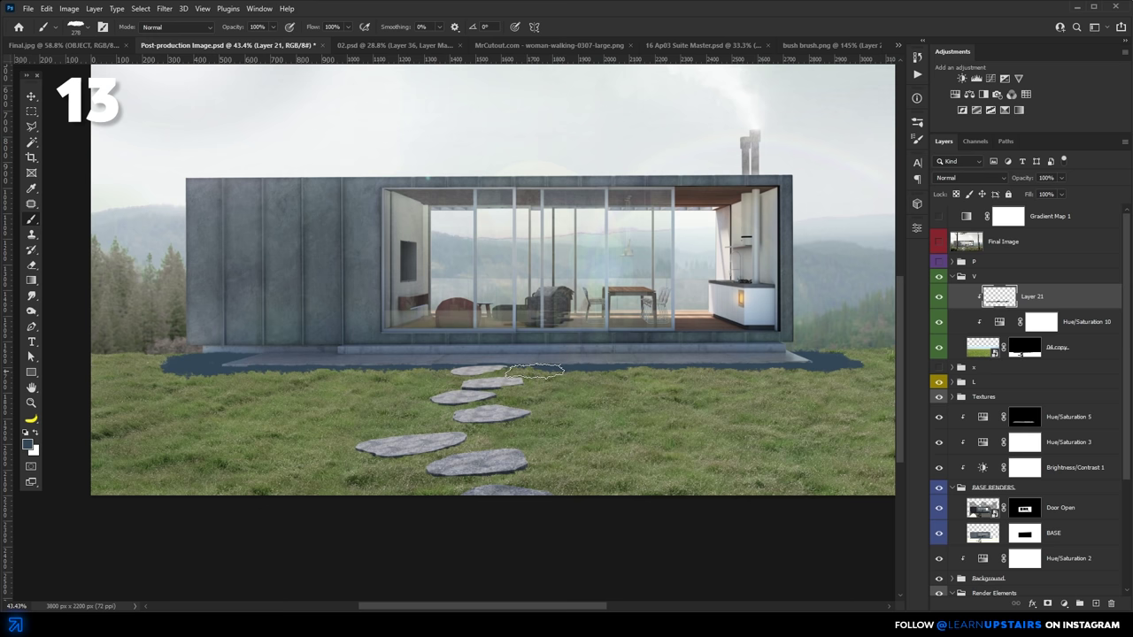
pyautogui.hotkey('shift', 'Right')
pyautogui.hotkey('shift', 'Right')
pyautogui.hotkey('shift', 'Right')
pyautogui.hotkey('shift', 'Right')
pyautogui.hotkey('shift', 'Right')
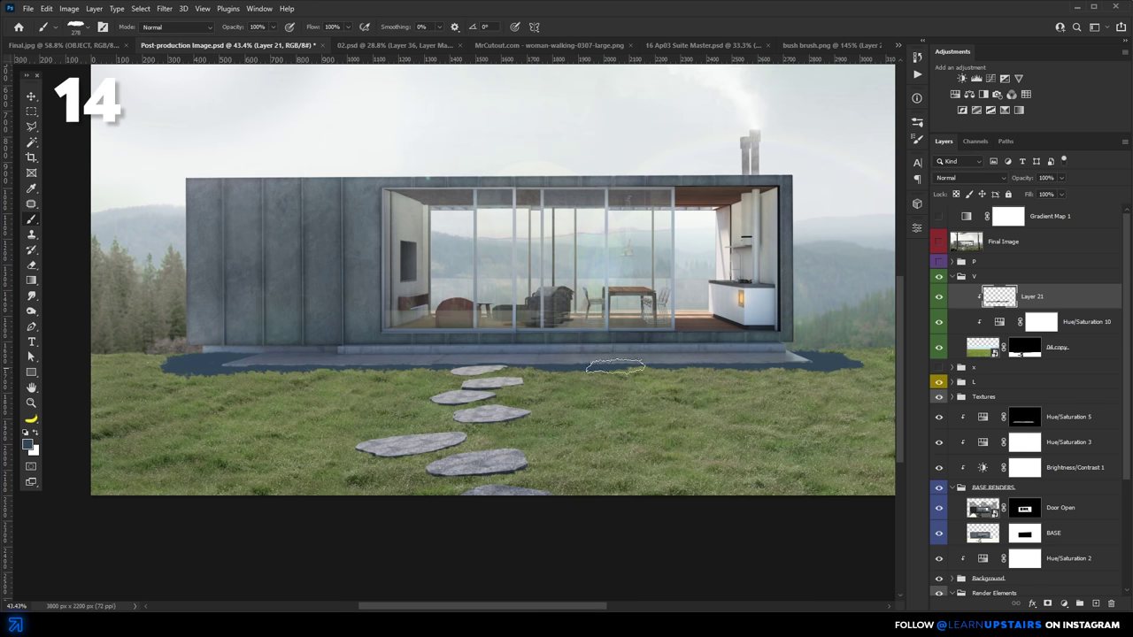
pyautogui.click(1061, 178)
pyautogui.moveTo(1058, 192); pyautogui.dragTo(1061, 165)
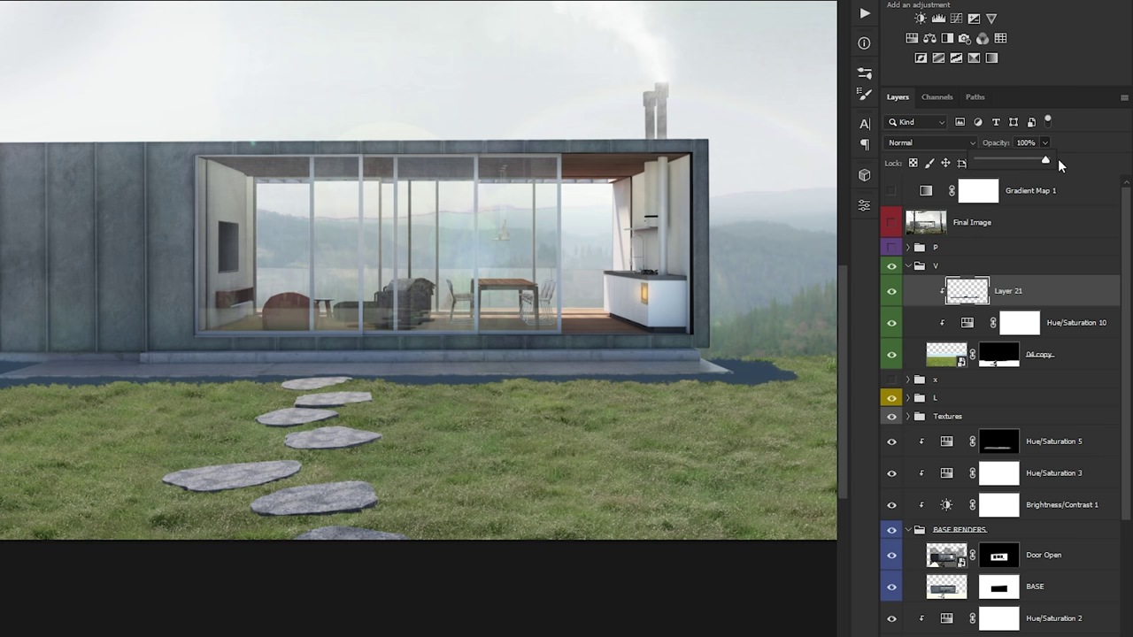
# - Set Layer 21's blend mode to Overlay and clear the lasso selection
pyautogui.click(941, 147)
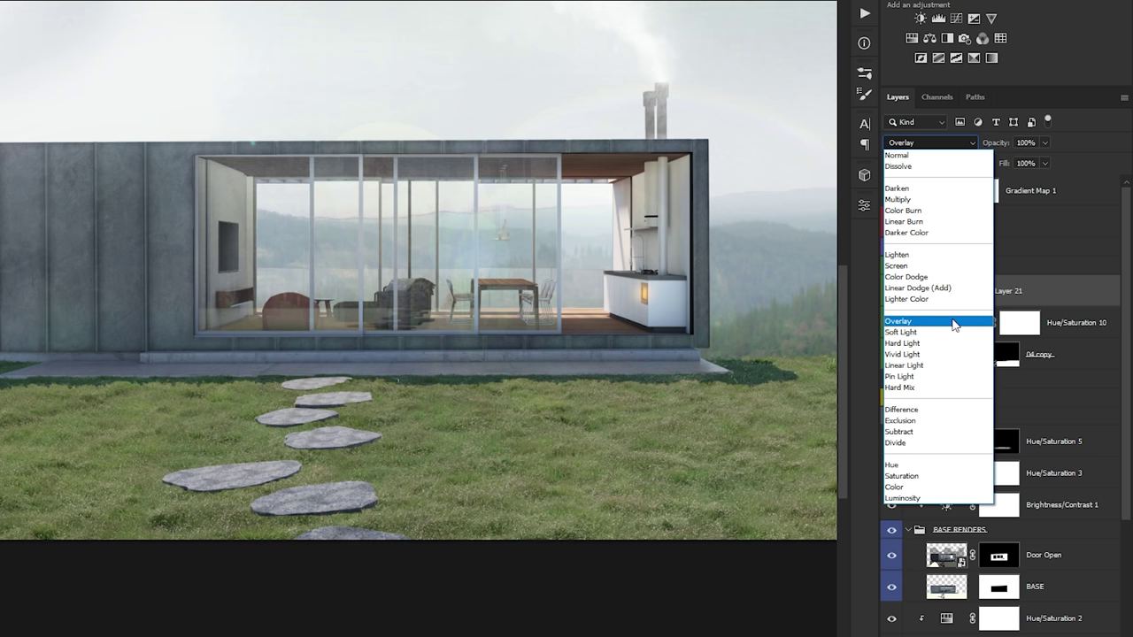
pyautogui.click(953, 324)
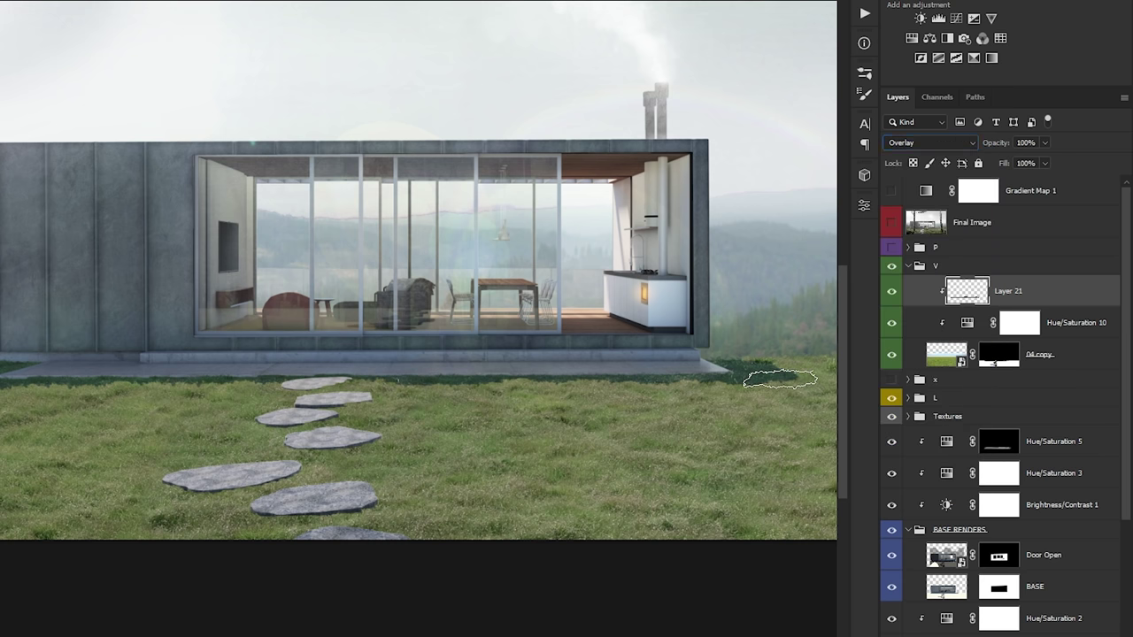
pyautogui.scroll(5, 779, 379)
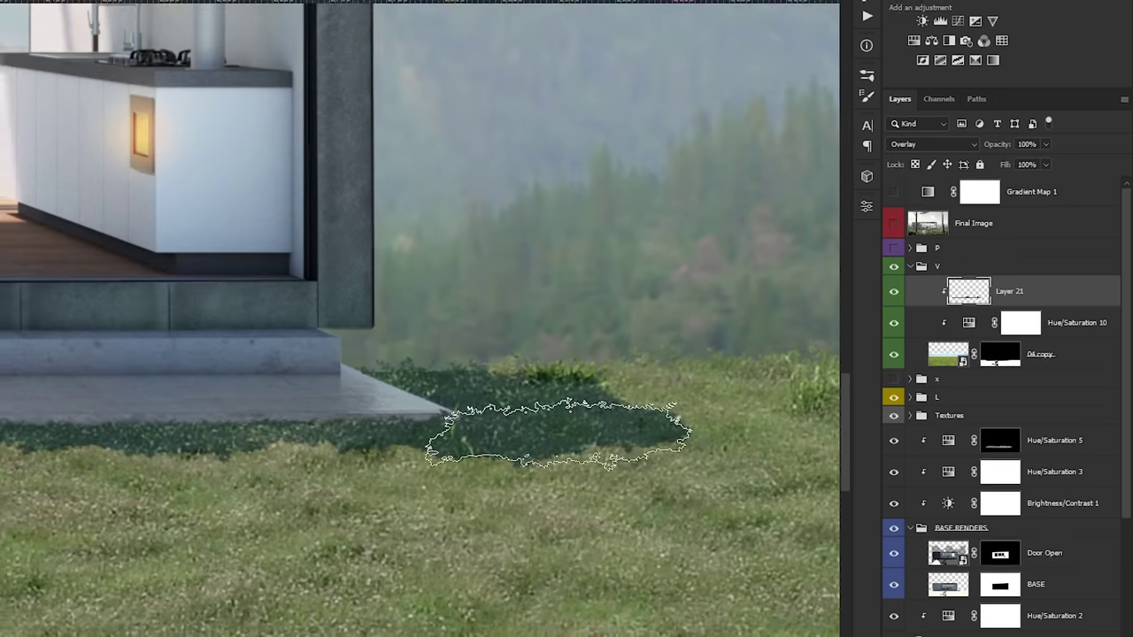
pyautogui.hotkey('ctrl', 'd')
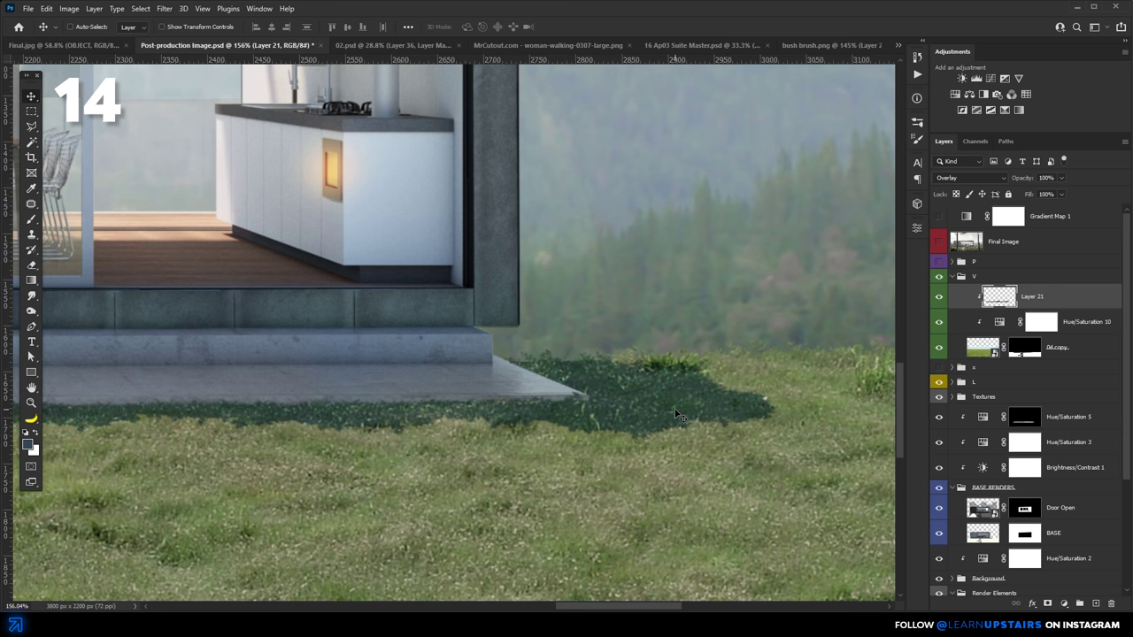
# - Reduce the corner shadow's saturation to -53 with Hue/Saturation
pyautogui.hotkey('ctrl', 'u')
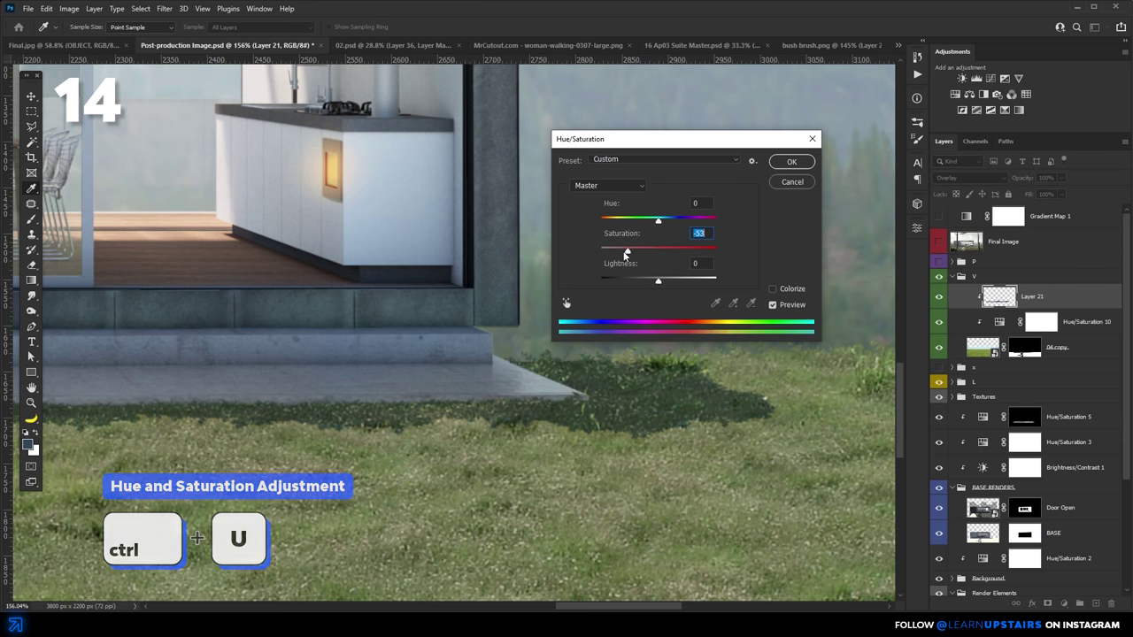
pyautogui.click(791, 161)
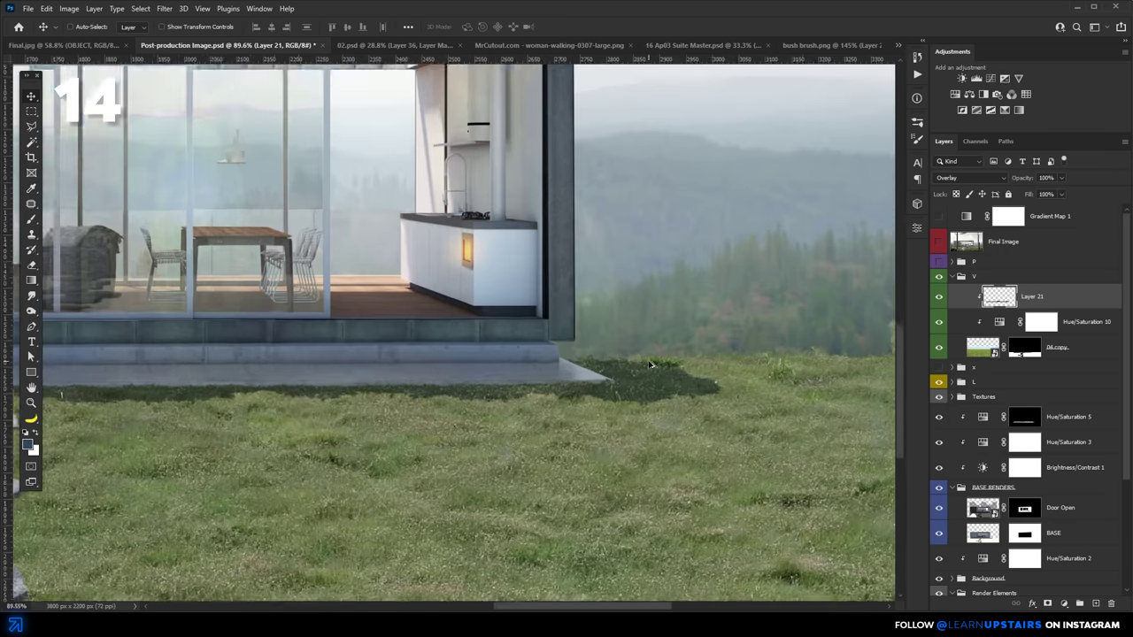
pyautogui.scroll(-5, 651, 364)
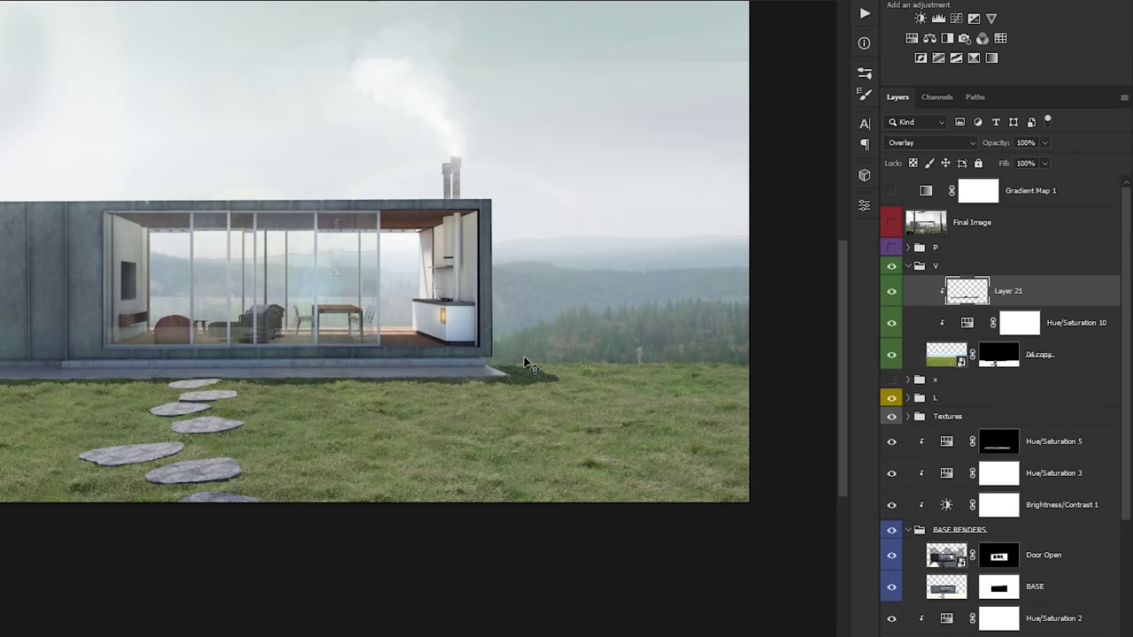
pyautogui.moveTo(647, 354); pyautogui.dragTo(659, 384)
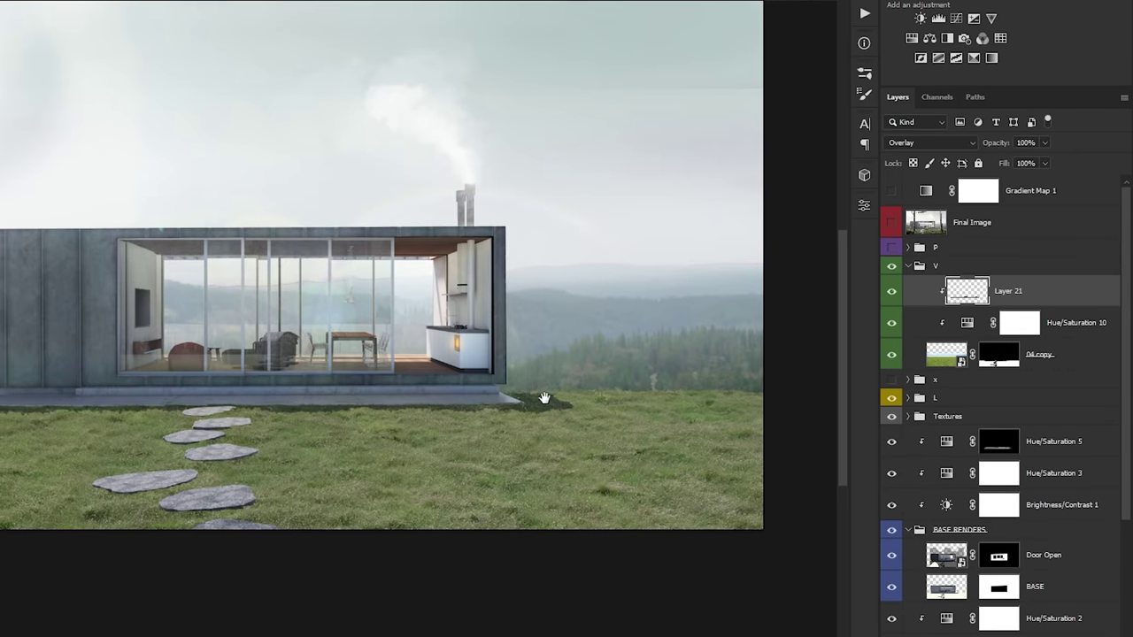
pyautogui.moveTo(544, 398); pyautogui.dragTo(551, 412)
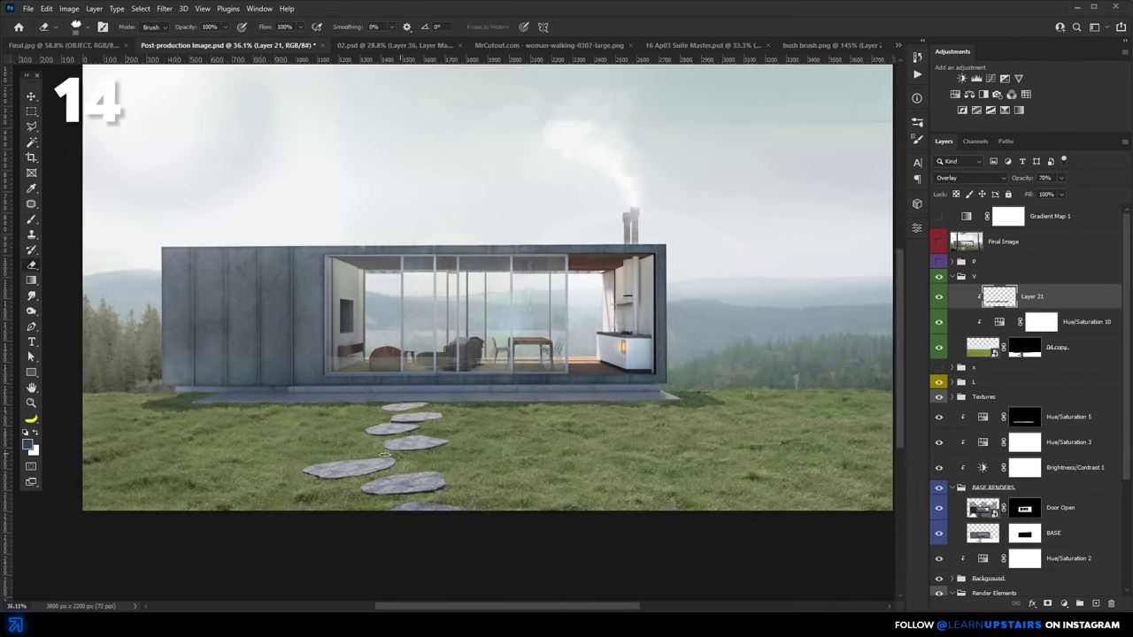
# - Brush shadows beneath the middle and nearer stepping stones
pyautogui.press('b')
pyautogui.scroll(5, 390, 447)
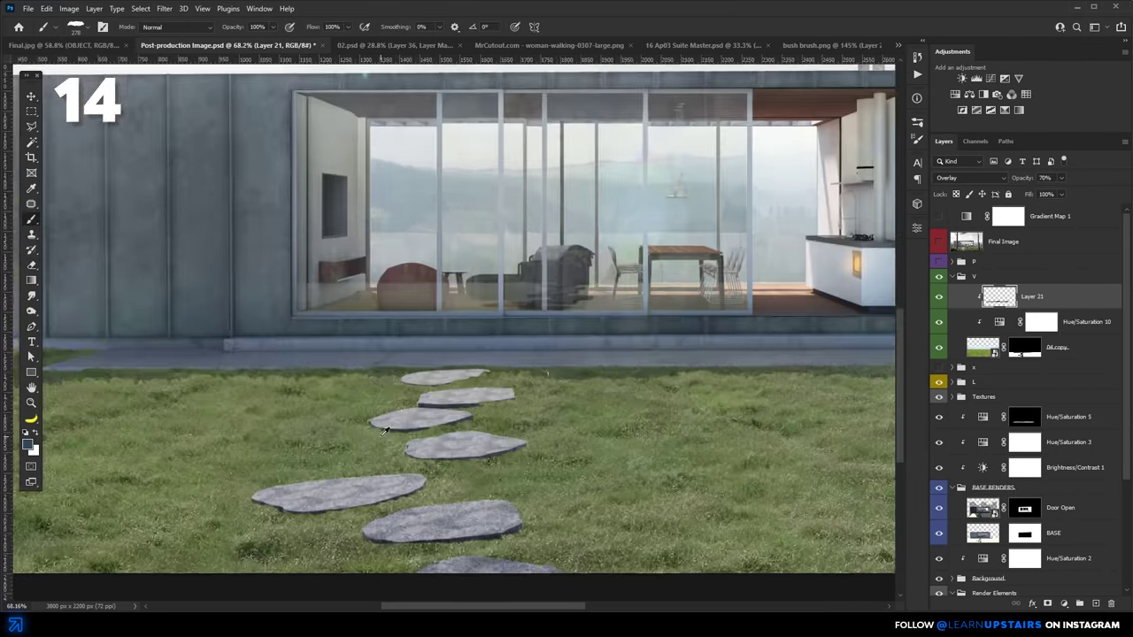
pyautogui.moveTo(436, 384)
pyautogui.mouseDown()
pyautogui.moveTo(330, 398)
pyautogui.moveTo(495, 413)
pyautogui.moveTo(620, 399)
pyautogui.moveTo(664, 379)
pyautogui.moveTo(409, 429)
pyautogui.mouseUp()
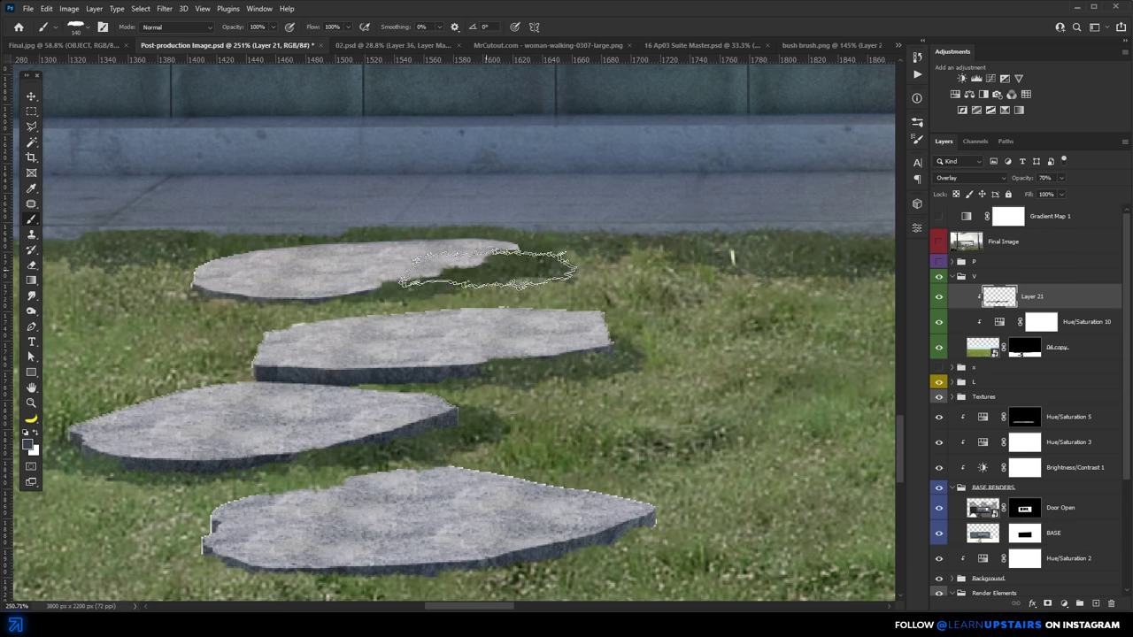
pyautogui.scroll(-2, 514, 292)
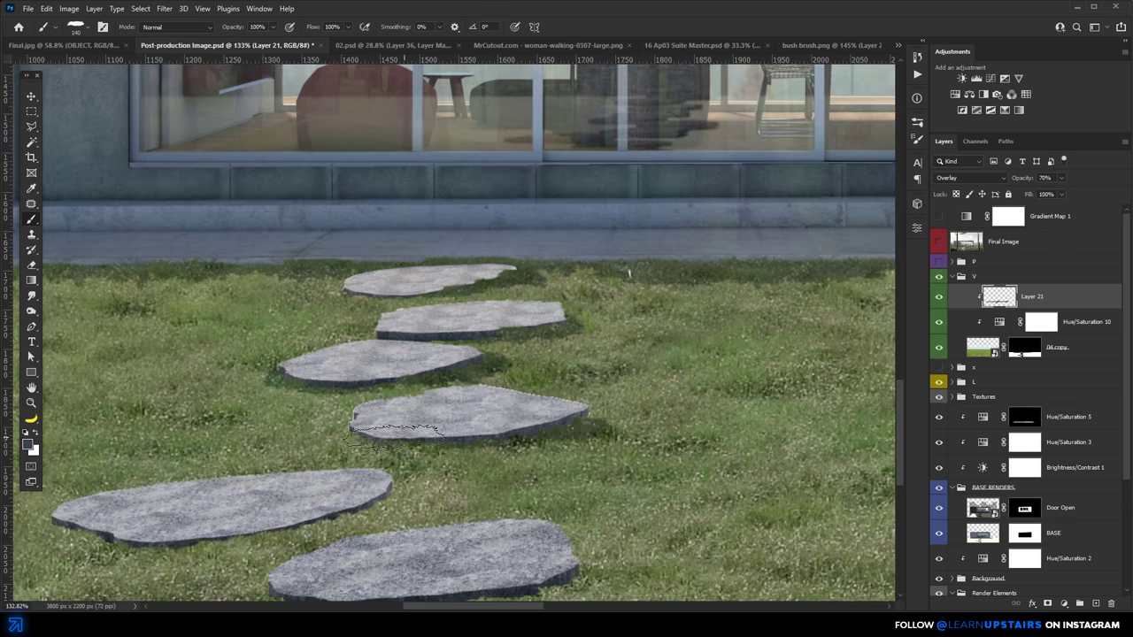
pyautogui.moveTo(409, 475); pyautogui.dragTo(511, 343)
pyautogui.moveTo(190, 396)
pyautogui.mouseDown()
pyautogui.moveTo(312, 402)
pyautogui.moveTo(456, 377)
pyautogui.mouseUp()
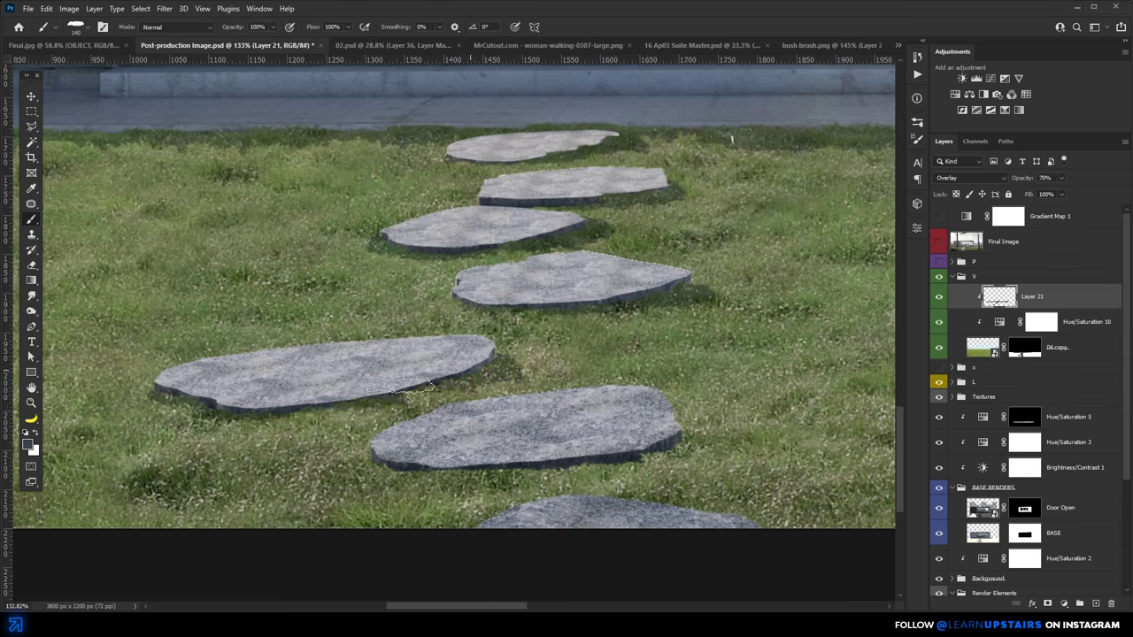
pyautogui.scroll(-4, 711, 488)
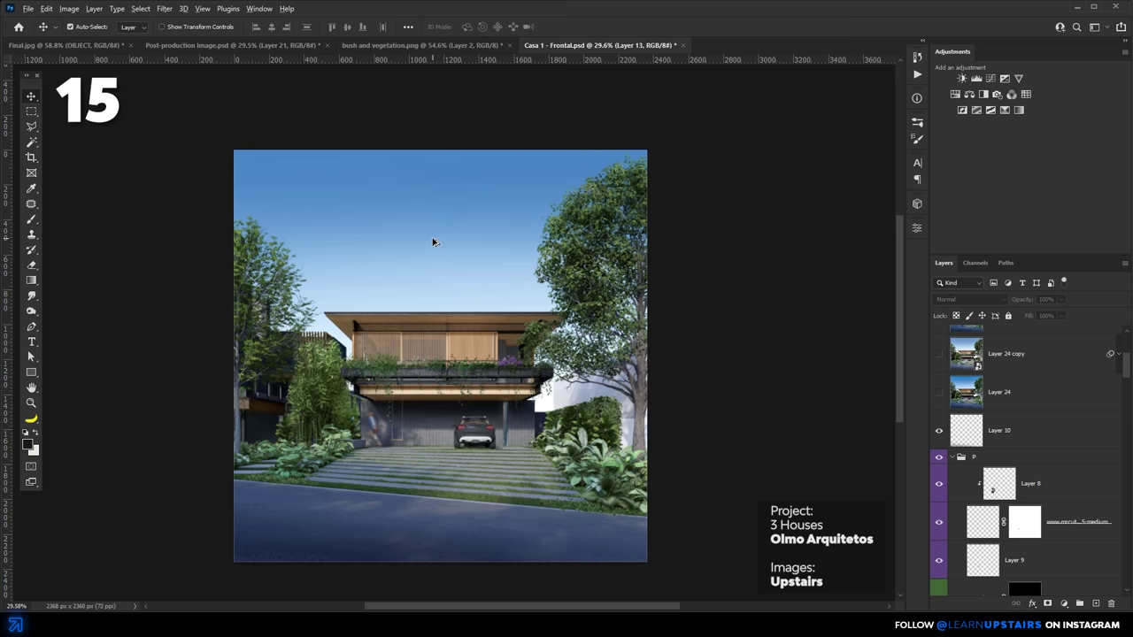
# - Add 600 px of relative canvas height, anchored bottom-centre so it extends the top
pyautogui.hotkey('ctrl', 'alt', 'c')
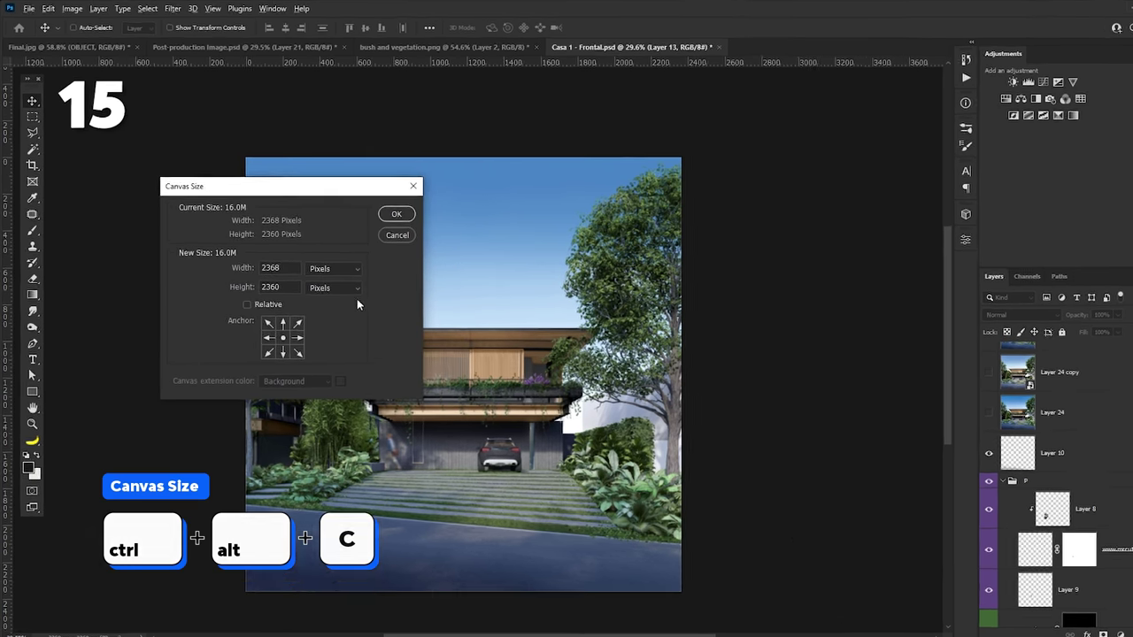
pyautogui.click(247, 303)
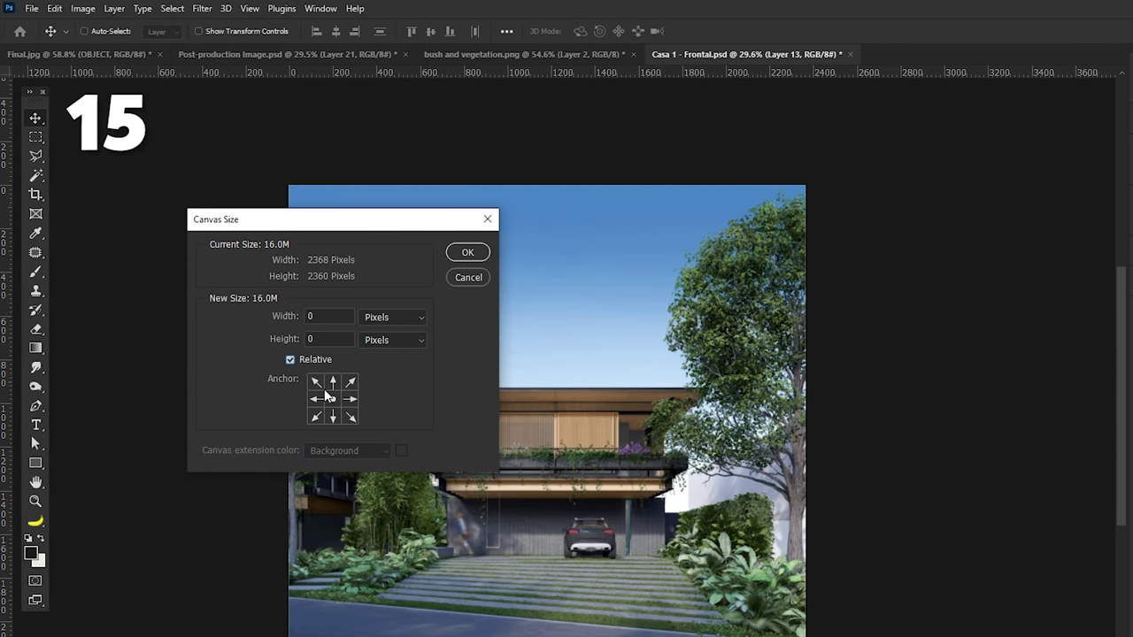
pyautogui.click(333, 416)
pyautogui.click(301, 338)
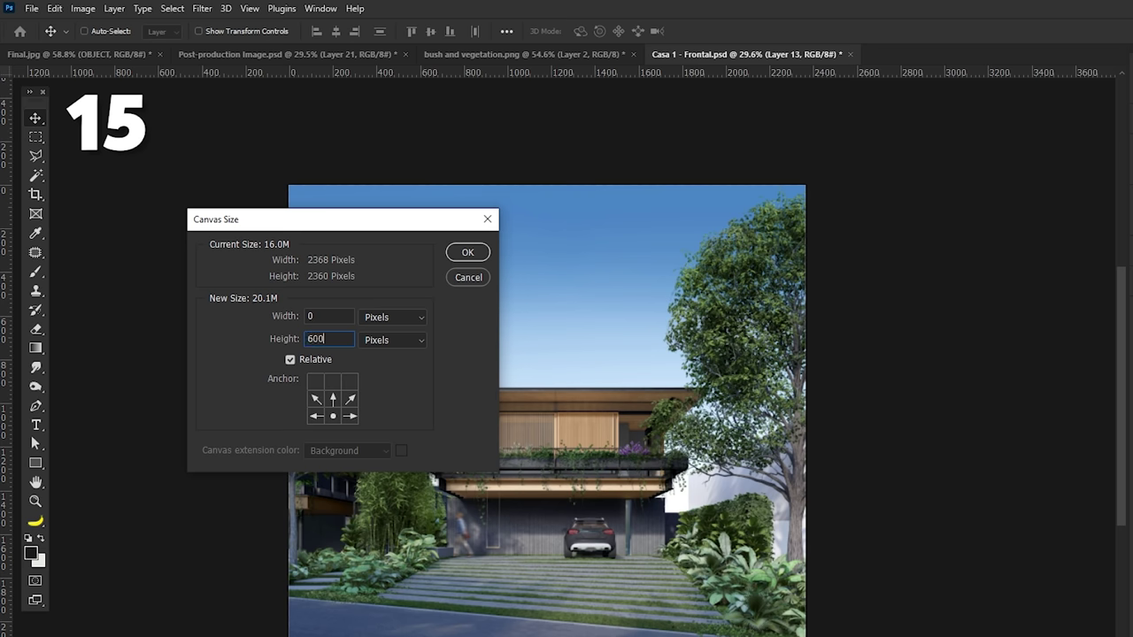
pyautogui.press('Return')
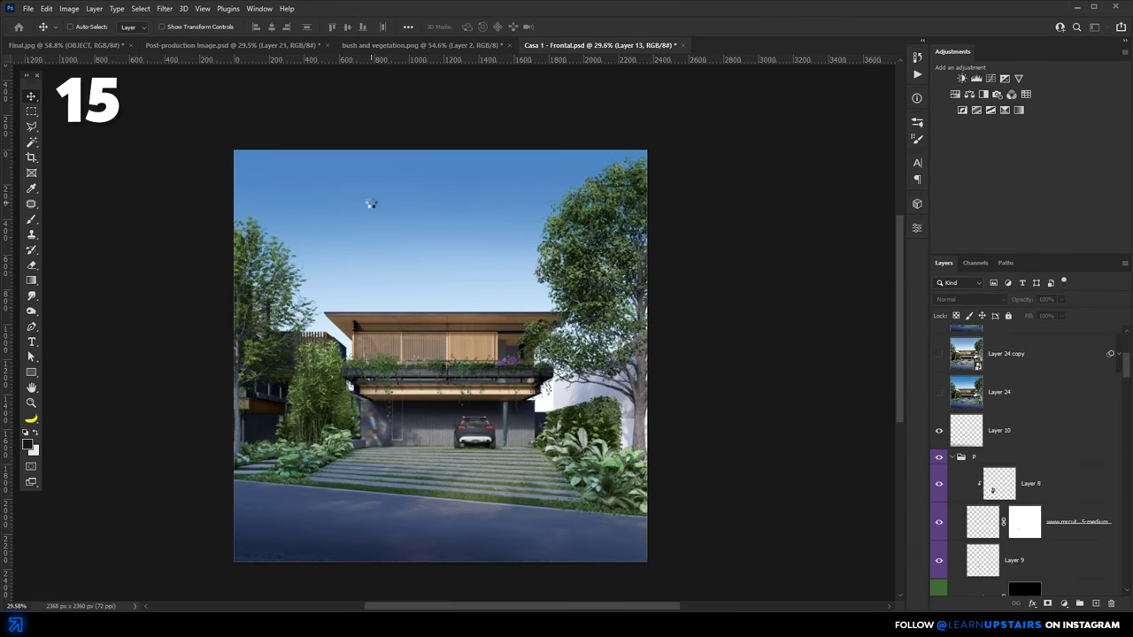
# - Stretch the sky Layer 3 and Layer 5 up to the new canvas top
pyautogui.scroll(-1, 372, 208)
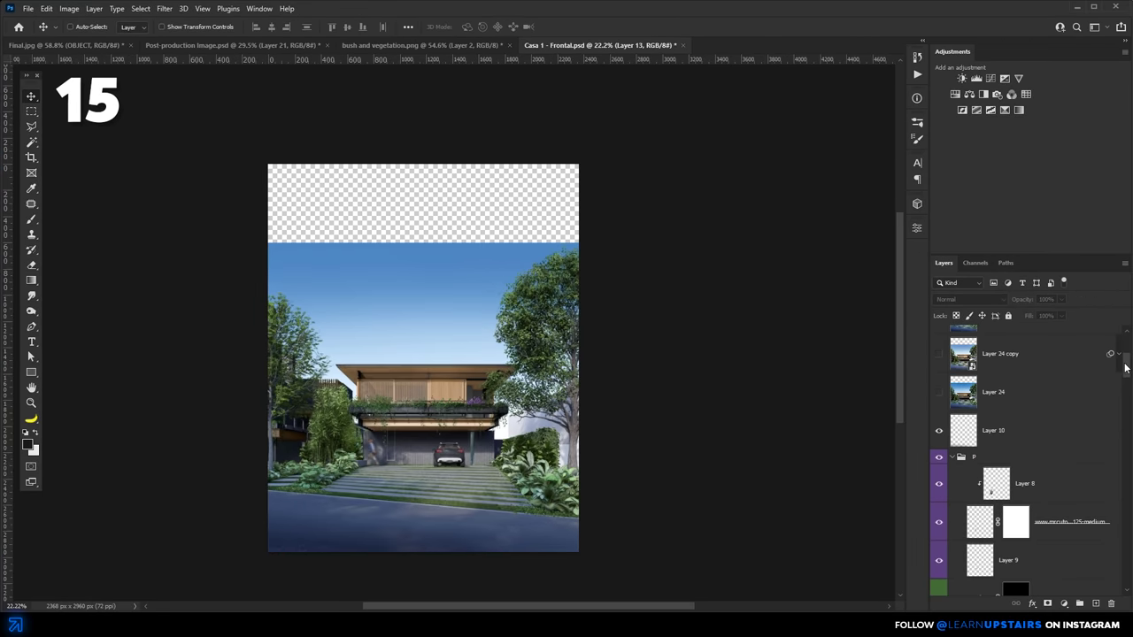
pyautogui.moveTo(1127, 369); pyautogui.dragTo(1121, 559)
pyautogui.click(1019, 487)
pyautogui.hotkey('ctrl', 't')
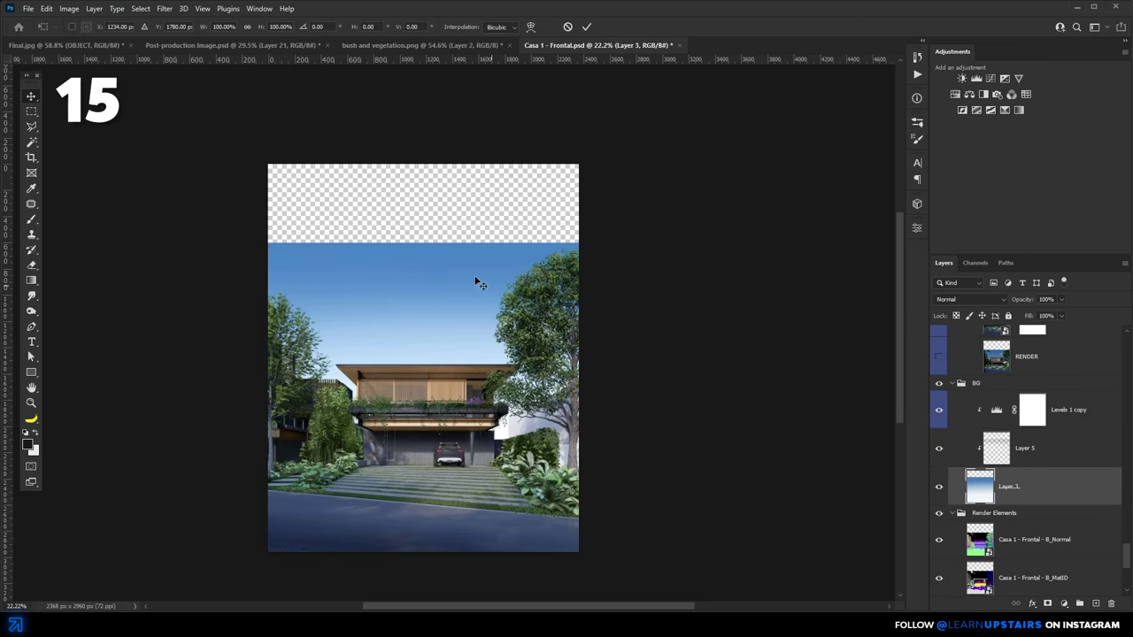
pyautogui.moveTo(438, 249); pyautogui.dragTo(439, 174)
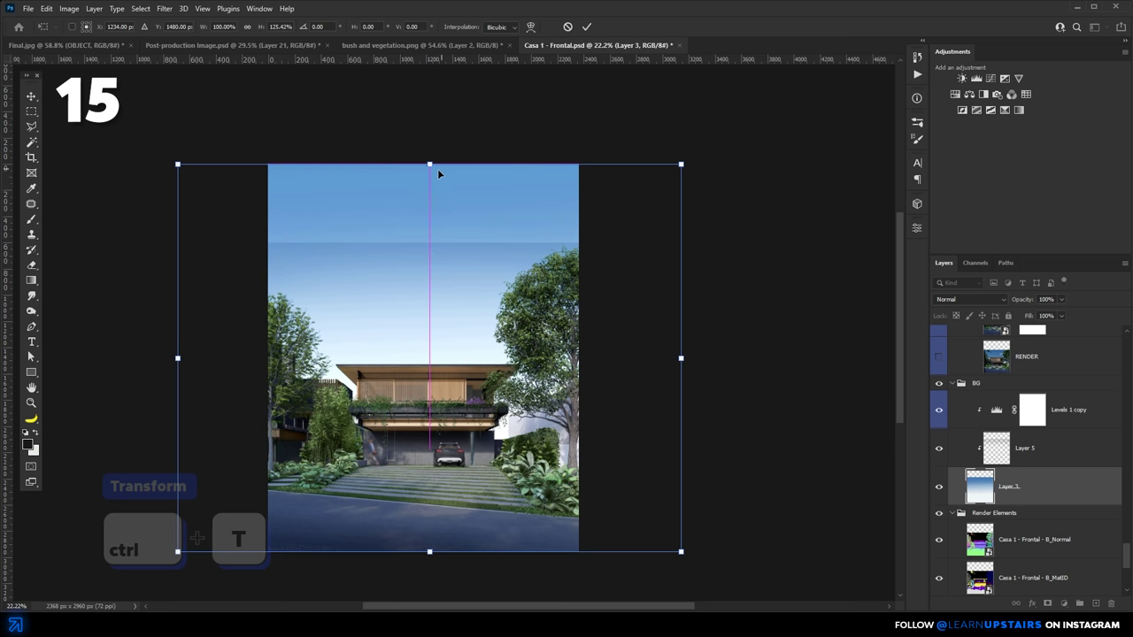
pyautogui.press('Return')
pyautogui.hotkey('alt', ']')
pyautogui.hotkey('ctrl', 't')
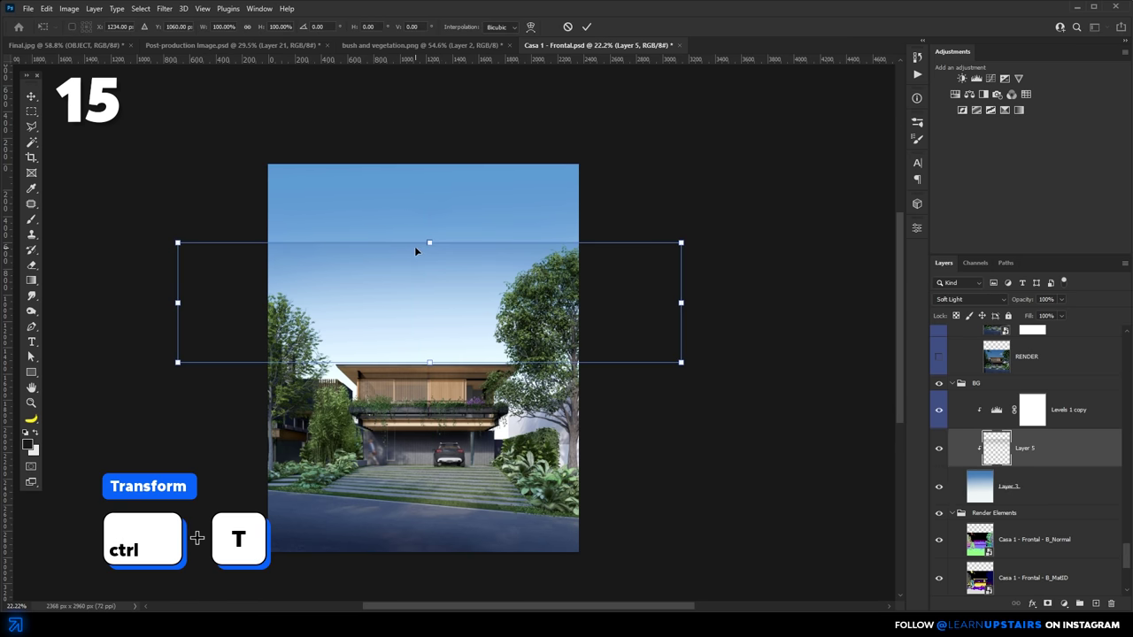
pyautogui.moveTo(429, 241); pyautogui.dragTo(431, 159)
pyautogui.press('Return')
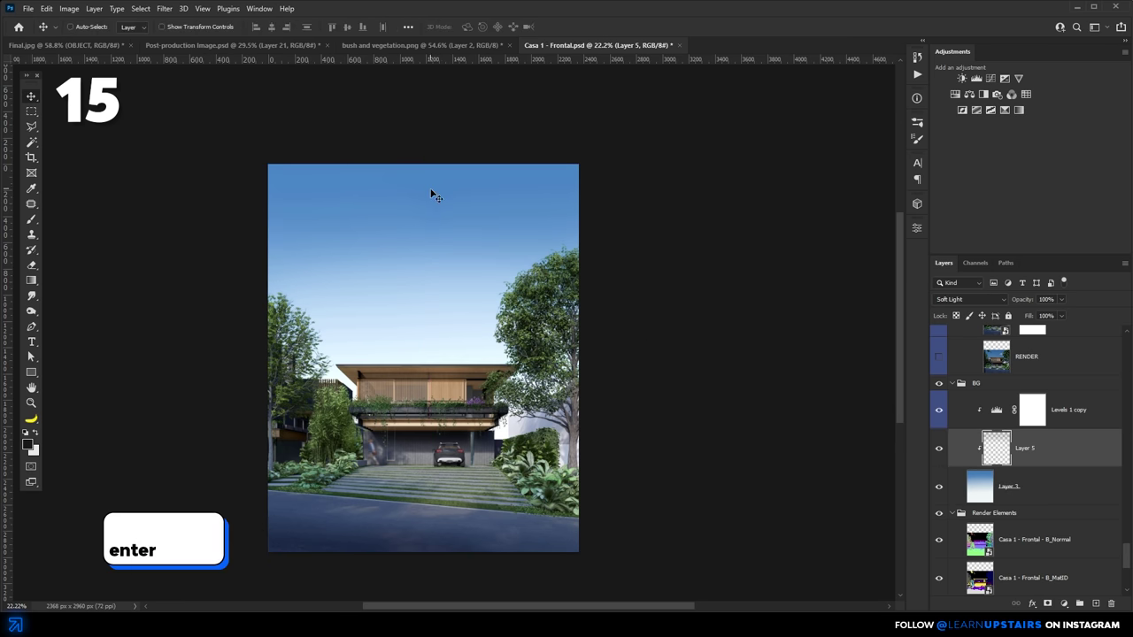
# - Select the Textures group and give it a violet colour label
pyautogui.scroll(3, 961, 403)
pyautogui.click(973, 508)
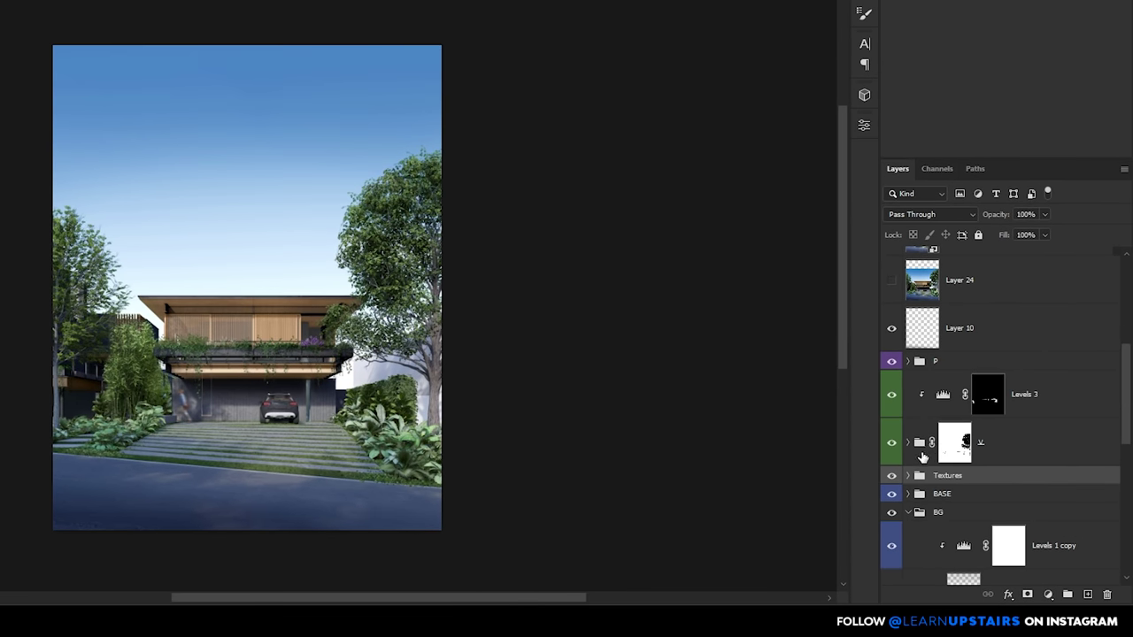
pyautogui.rightClick(913, 478)
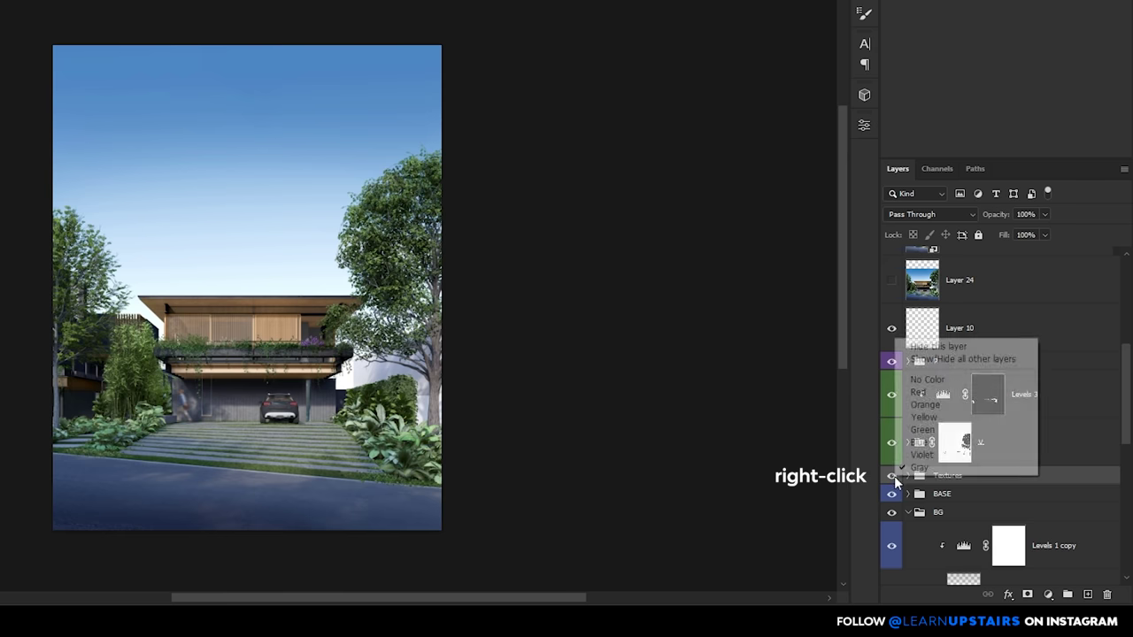
pyautogui.click(921, 454)
# - Change the Textures group's colour label through orange, yellow, green and one more colour
pyautogui.click(907, 477)
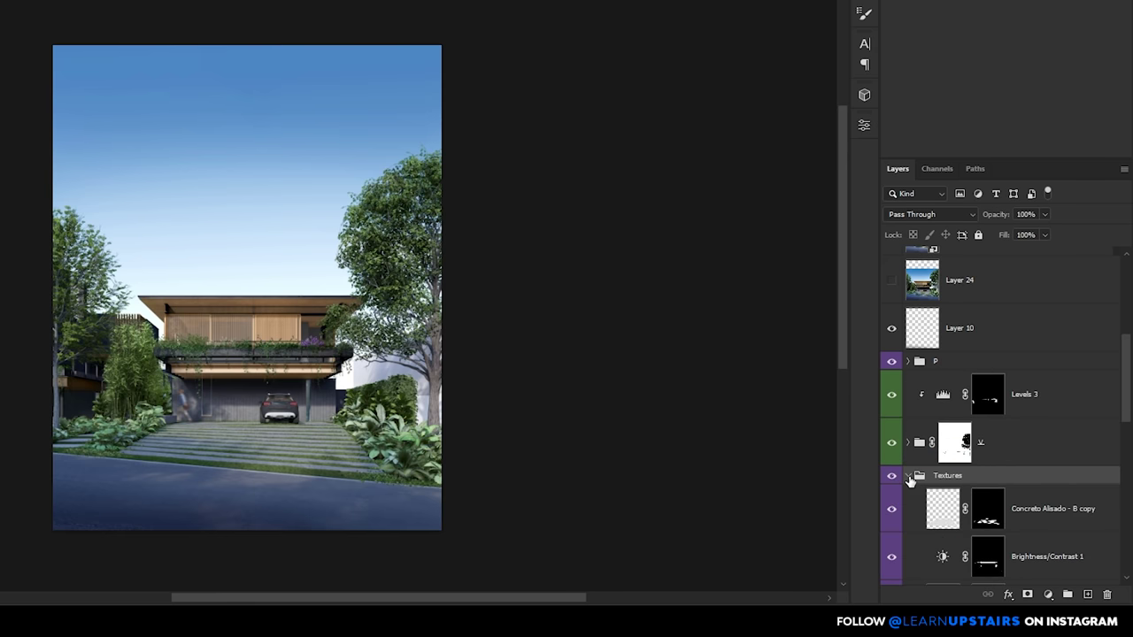
pyautogui.scroll(-3, 912, 478)
pyautogui.click(907, 283)
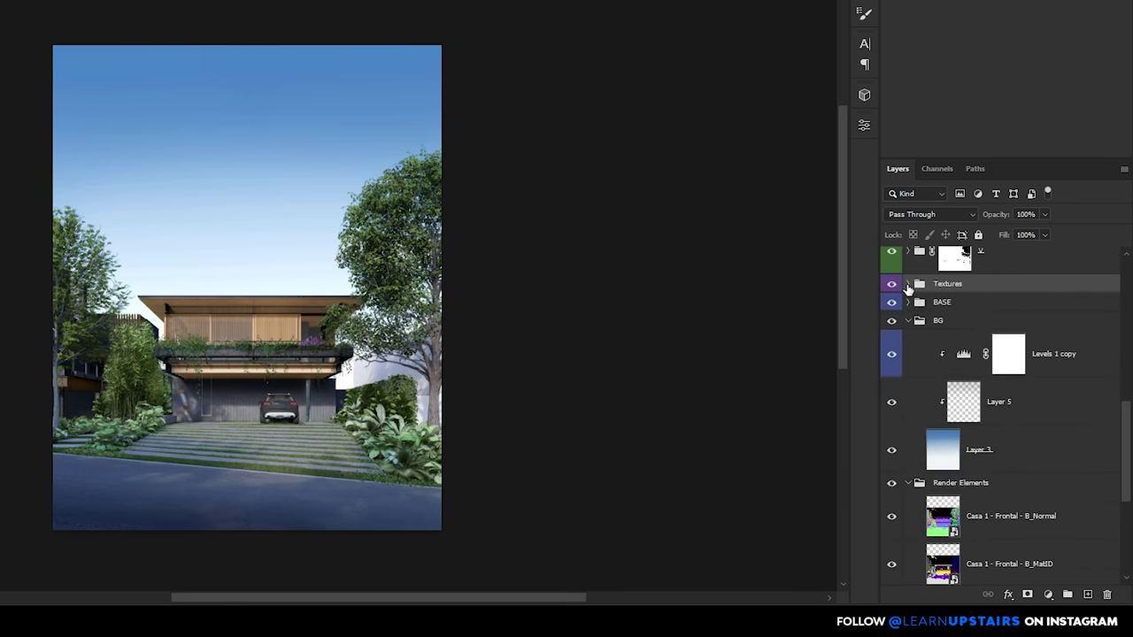
pyautogui.click(907, 283)
pyautogui.rightClick(903, 289)
pyautogui.click(929, 355)
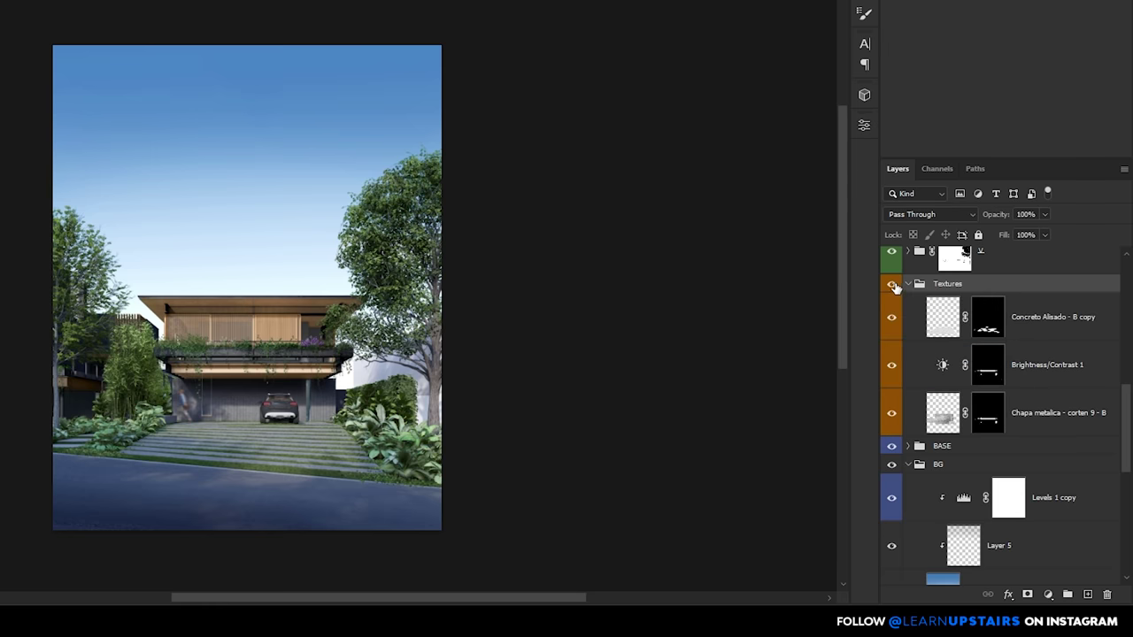
pyautogui.rightClick(902, 291)
pyautogui.click(926, 366)
pyautogui.rightClick(896, 287)
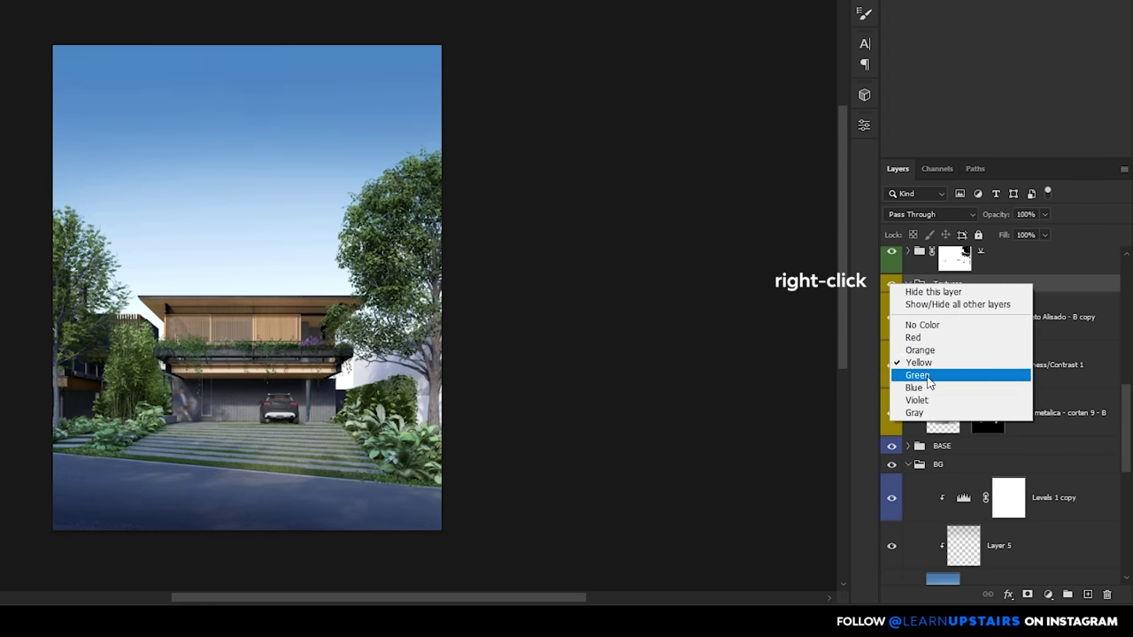
pyautogui.click(926, 373)
pyautogui.rightClick(892, 288)
pyautogui.click(921, 412)
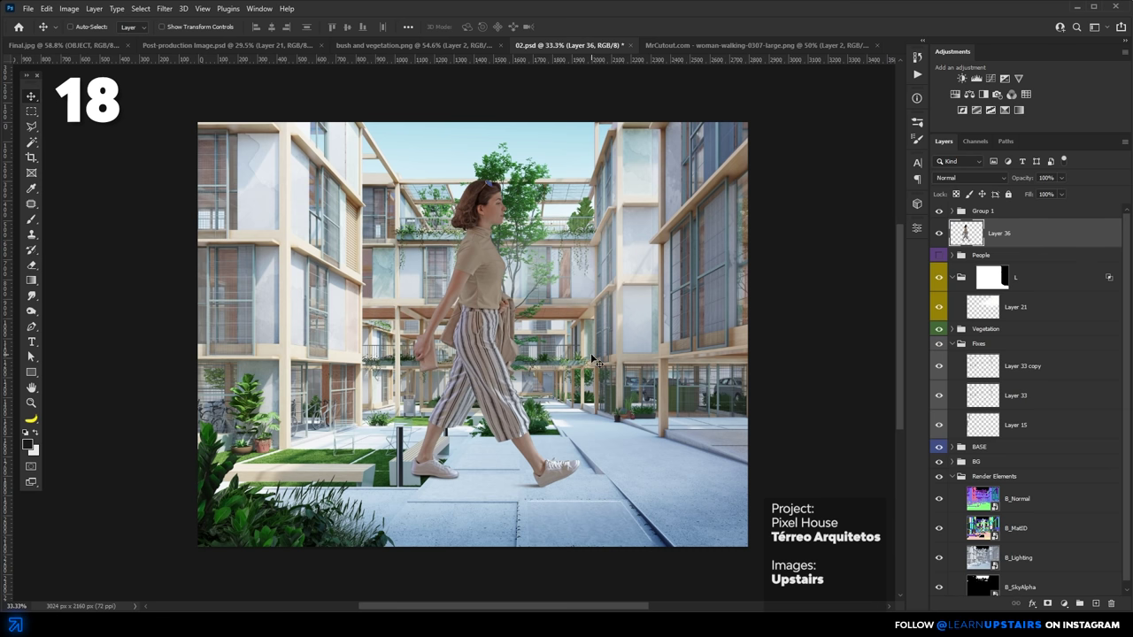
# - Scale the walking woman down toward her feet
pyautogui.press('ctrl')
pyautogui.hotkey('ctrl', 't')
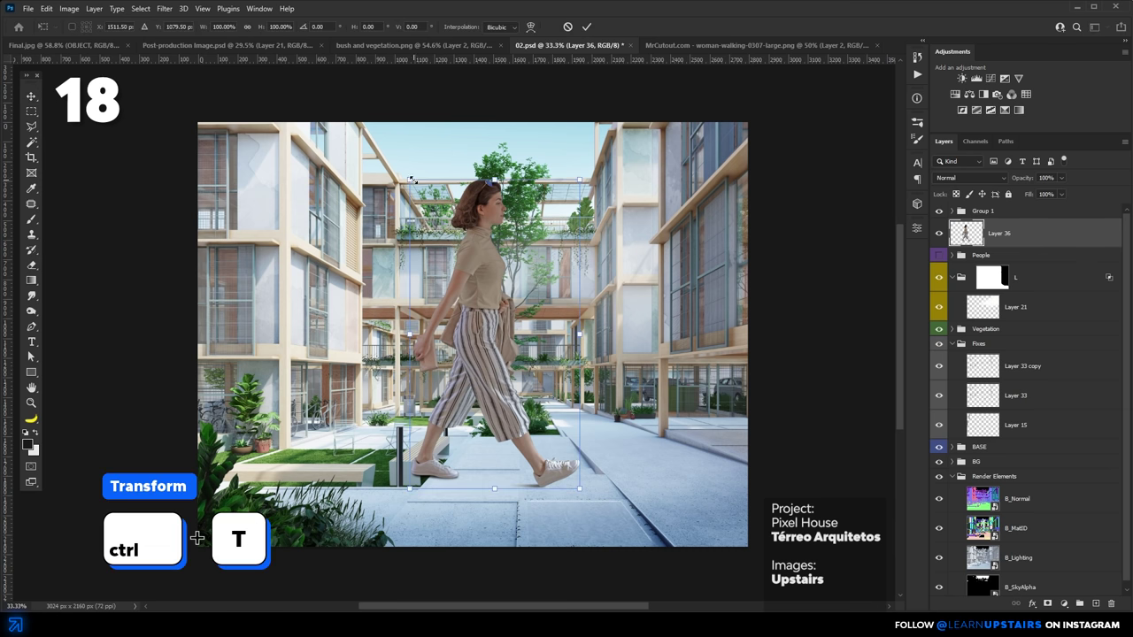
pyautogui.moveTo(411, 179); pyautogui.dragTo(482, 313)
pyautogui.press('Return')
pyautogui.scroll(3, 589, 463)
pyautogui.scroll(2, 472, 535)
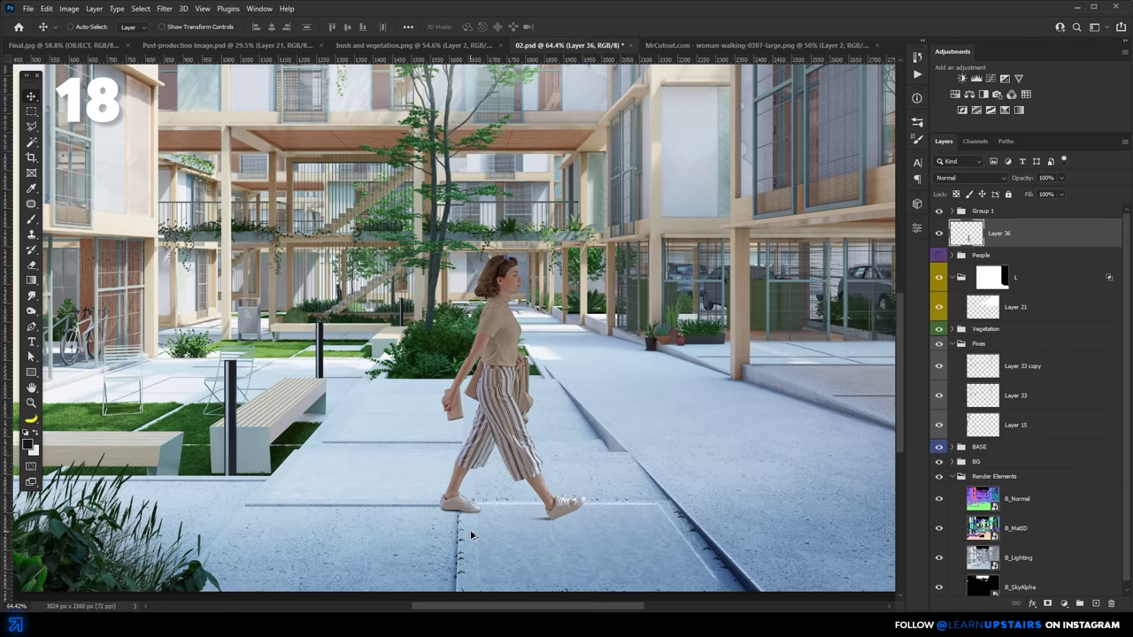
pyautogui.scroll(1, 587, 496)
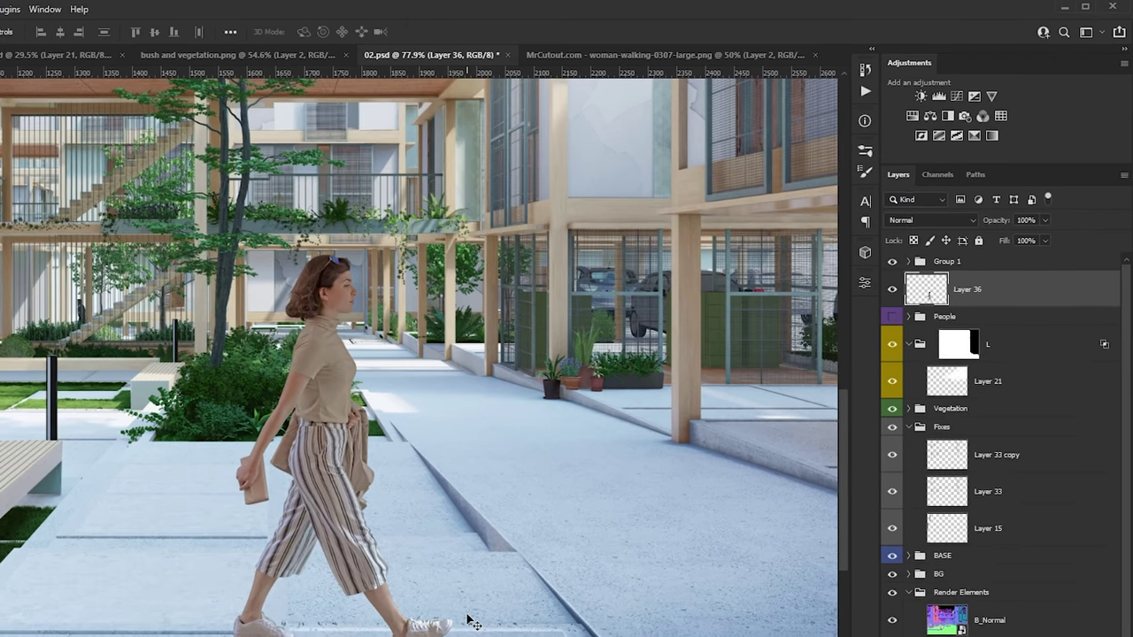
# - Add a Color Balance clipped to the woman, pushing midtones toward cyan and blue, then select Shadows
pyautogui.click(929, 116)
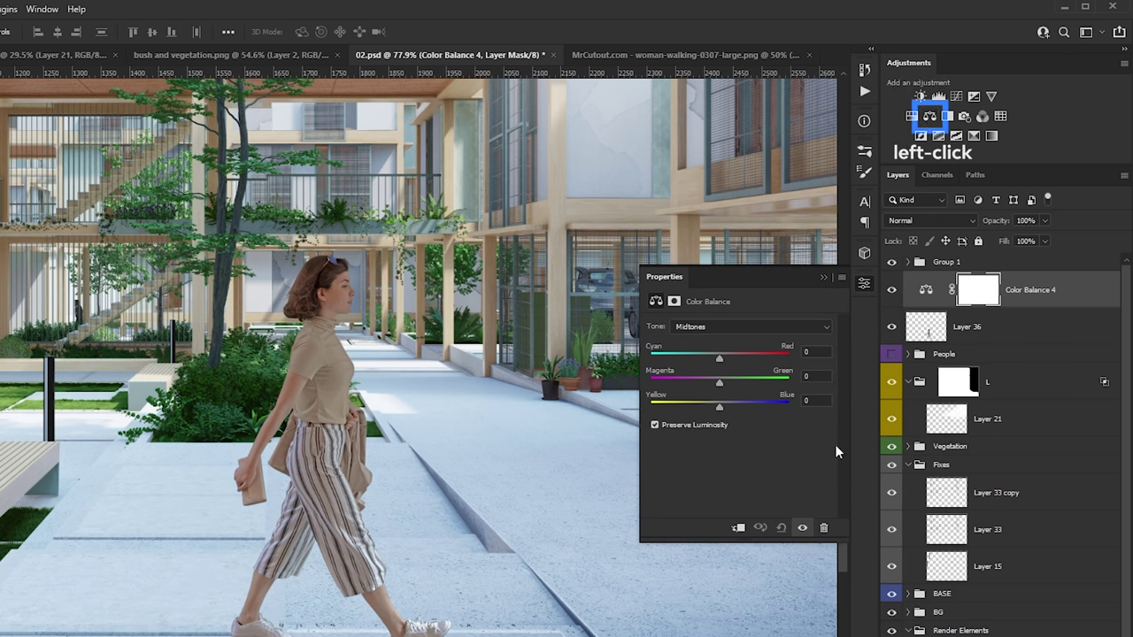
pyautogui.click(736, 527)
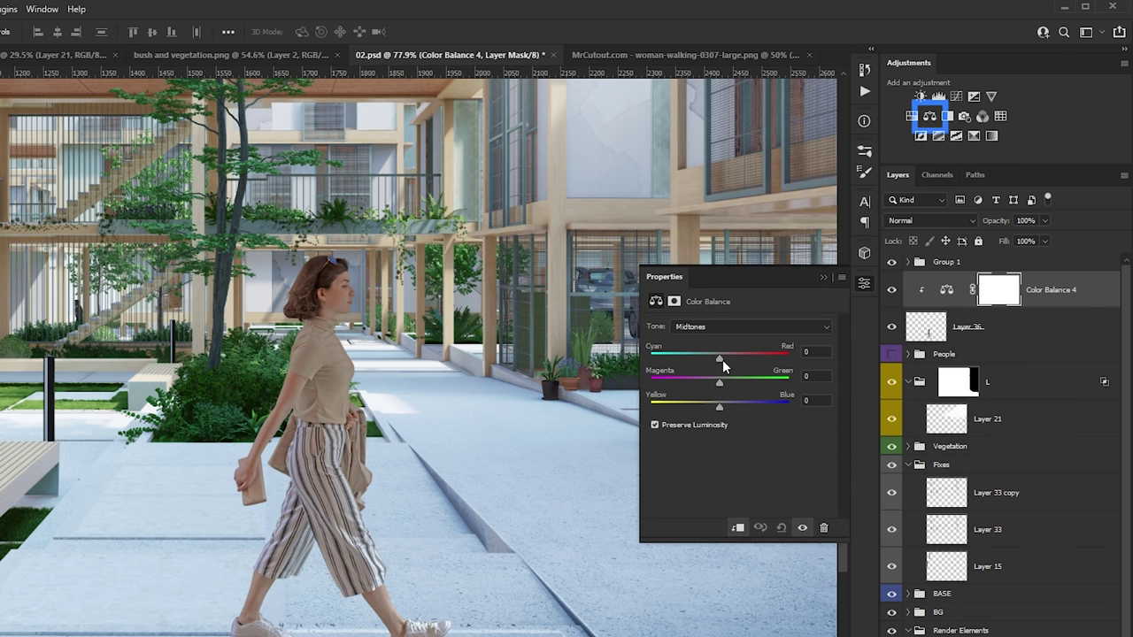
pyautogui.moveTo(723, 360); pyautogui.dragTo(712, 356)
pyautogui.moveTo(722, 404); pyautogui.dragTo(724, 380)
pyautogui.click(708, 326)
pyautogui.click(708, 336)
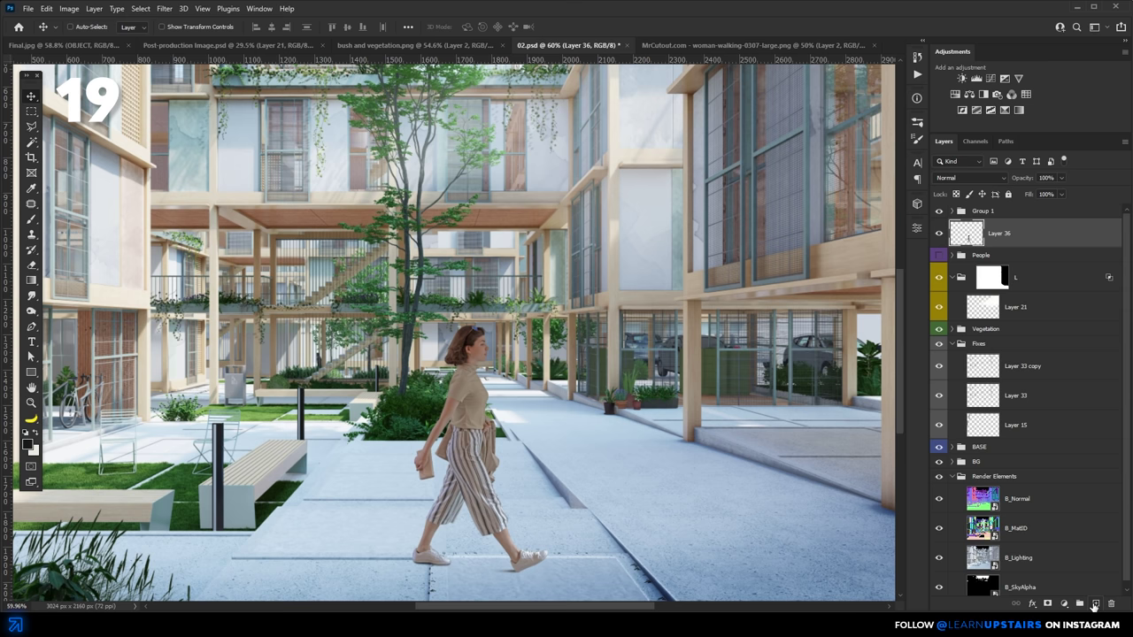
# - Add a new layer clipped to the woman and sample a light blue from the paving
pyautogui.click(1095, 604)
pyautogui.hotkey('ctrl', 'alt', 'g')
pyautogui.scroll(3, 546, 551)
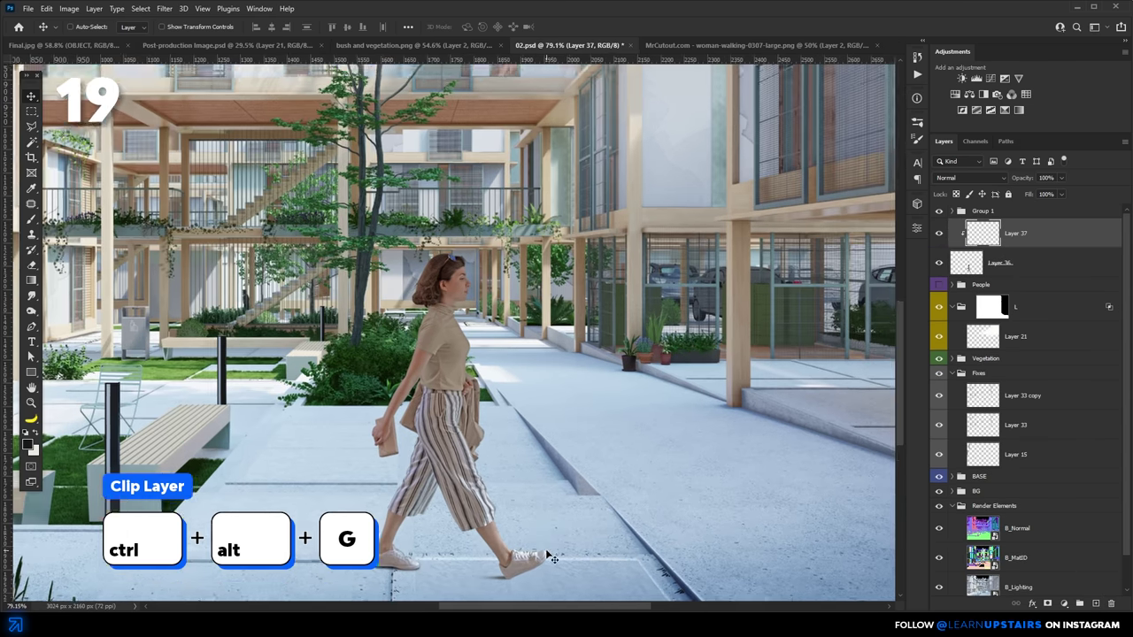
pyautogui.press('b')
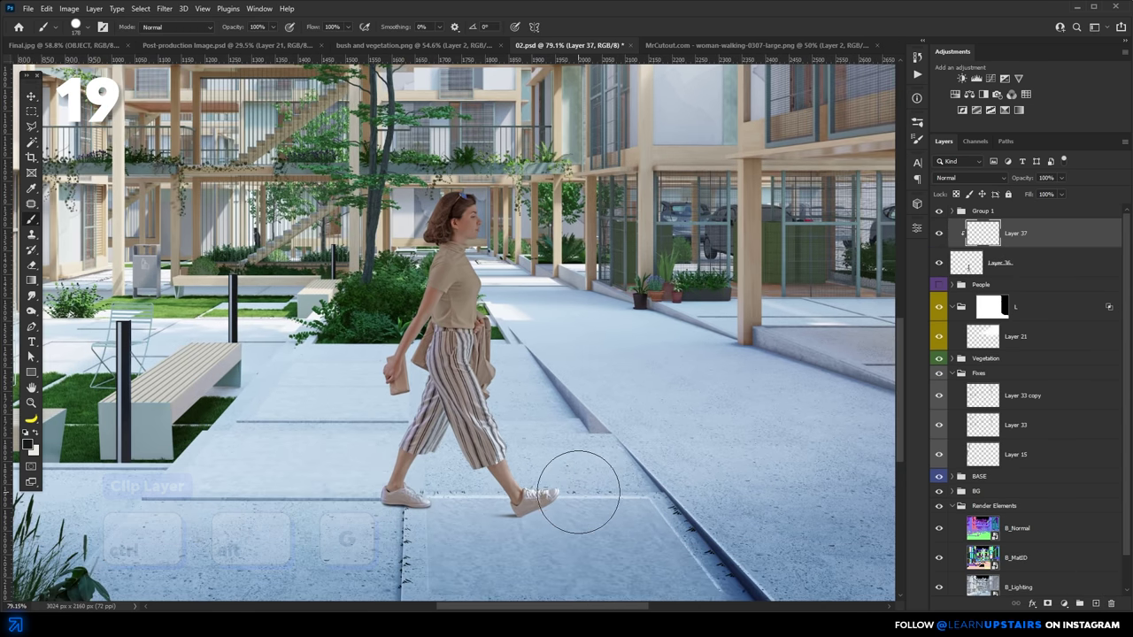
pyautogui.keyDown('alt'); pyautogui.click(664, 499); pyautogui.keyUp('alt')
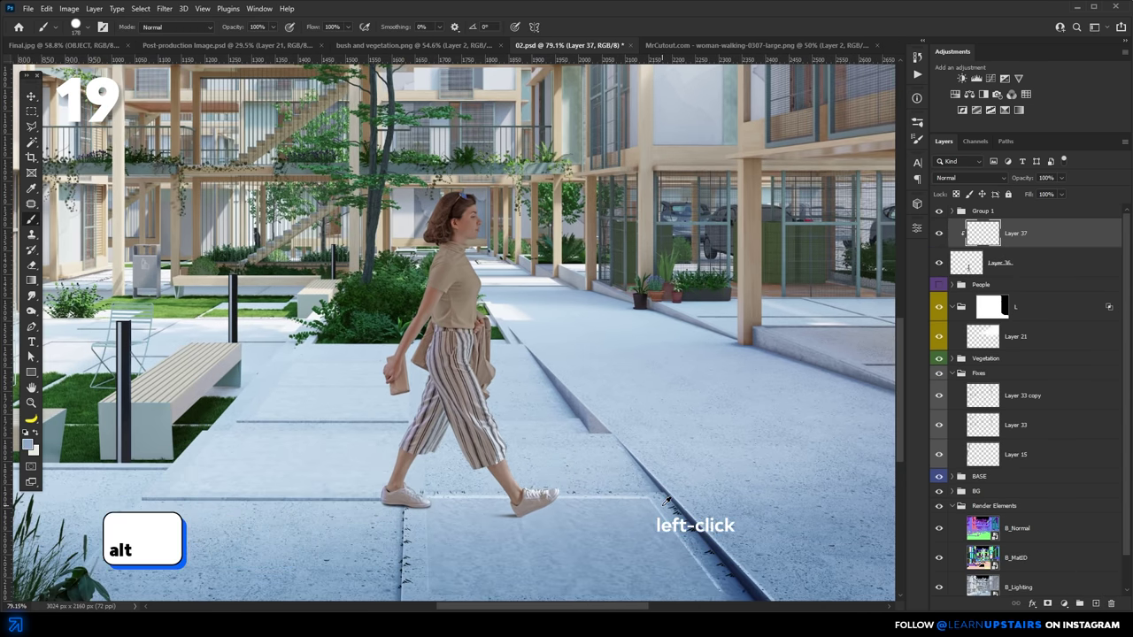
pyautogui.click(28, 445)
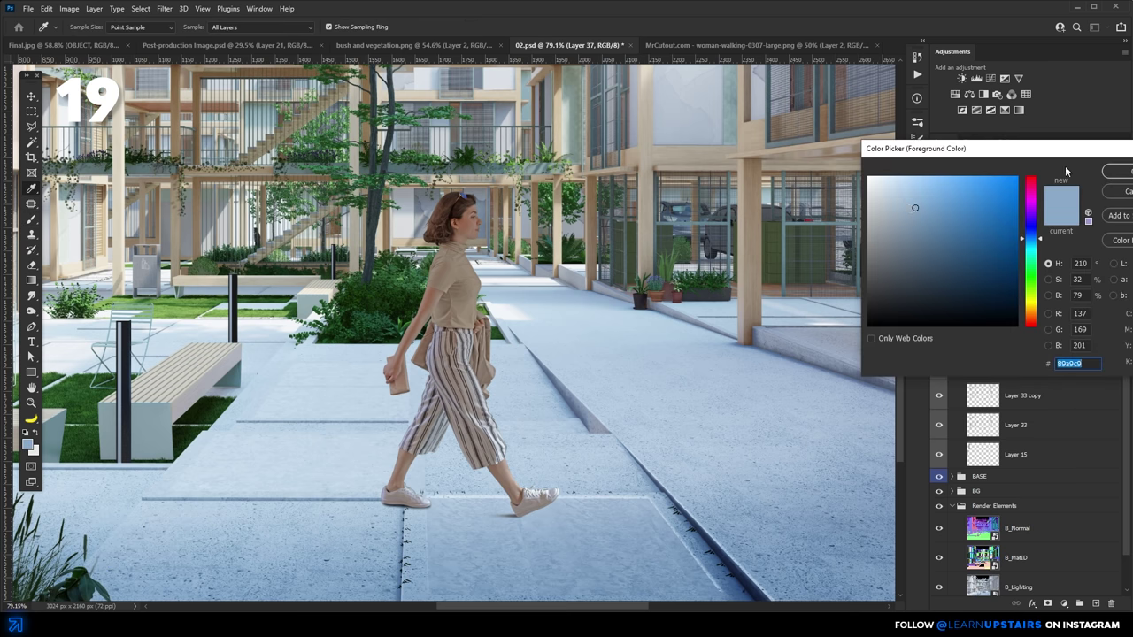
pyautogui.click(1115, 171)
# - Paint the woman light blue, using Color blend mode at 20% opacity
pyautogui.moveTo(448, 195)
pyautogui.mouseDown()
pyautogui.moveTo(425, 496)
pyautogui.moveTo(531, 509)
pyautogui.mouseUp()
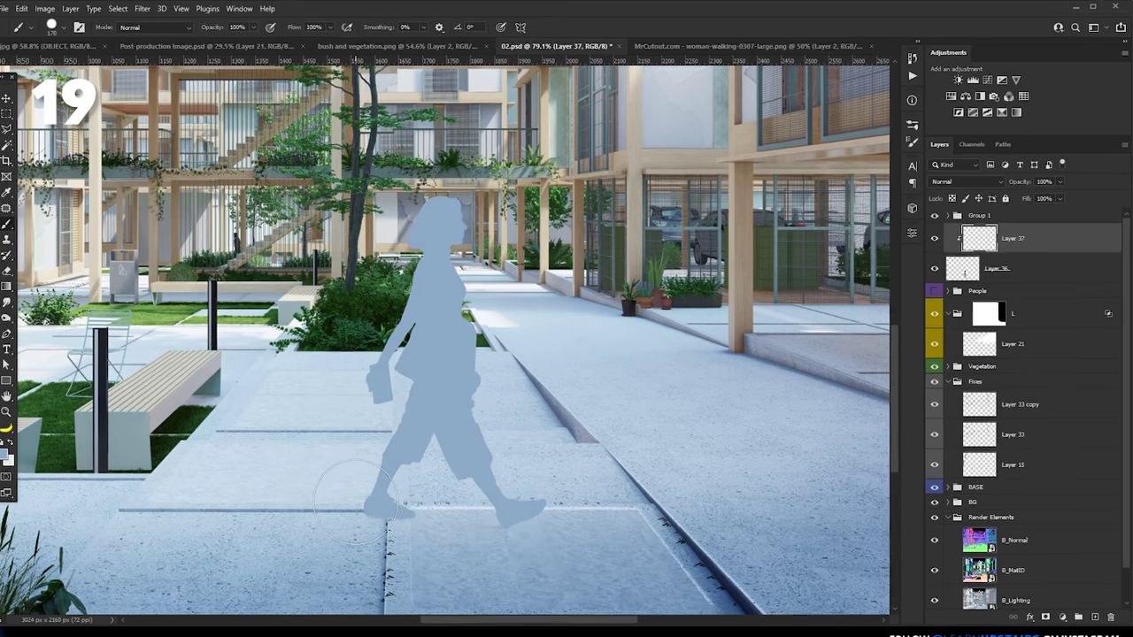
pyautogui.click(965, 181)
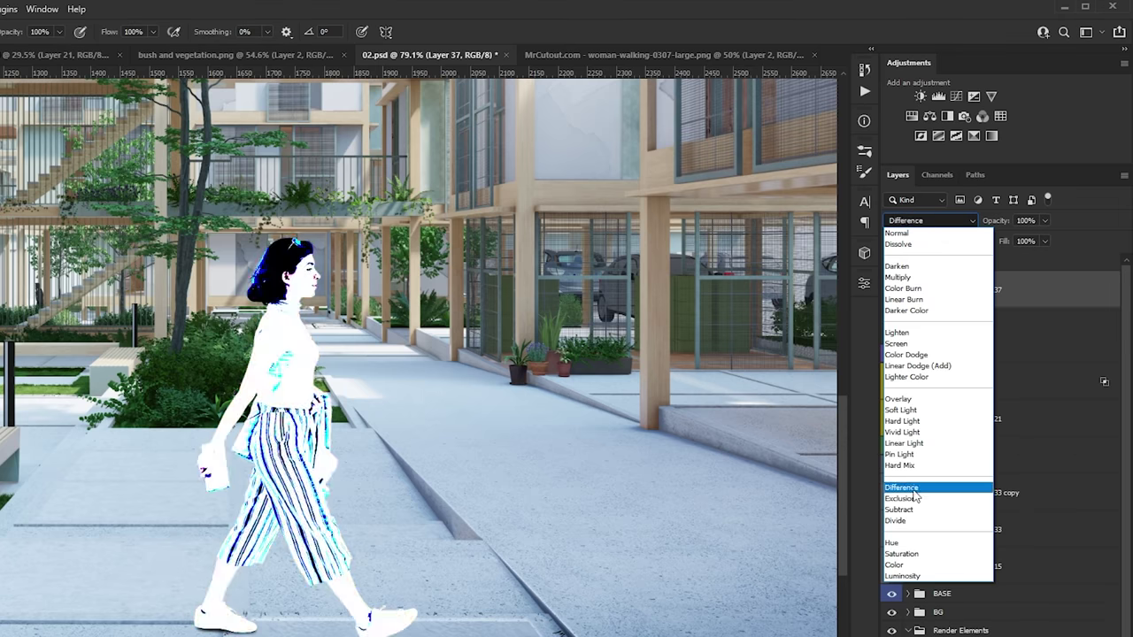
pyautogui.click(896, 565)
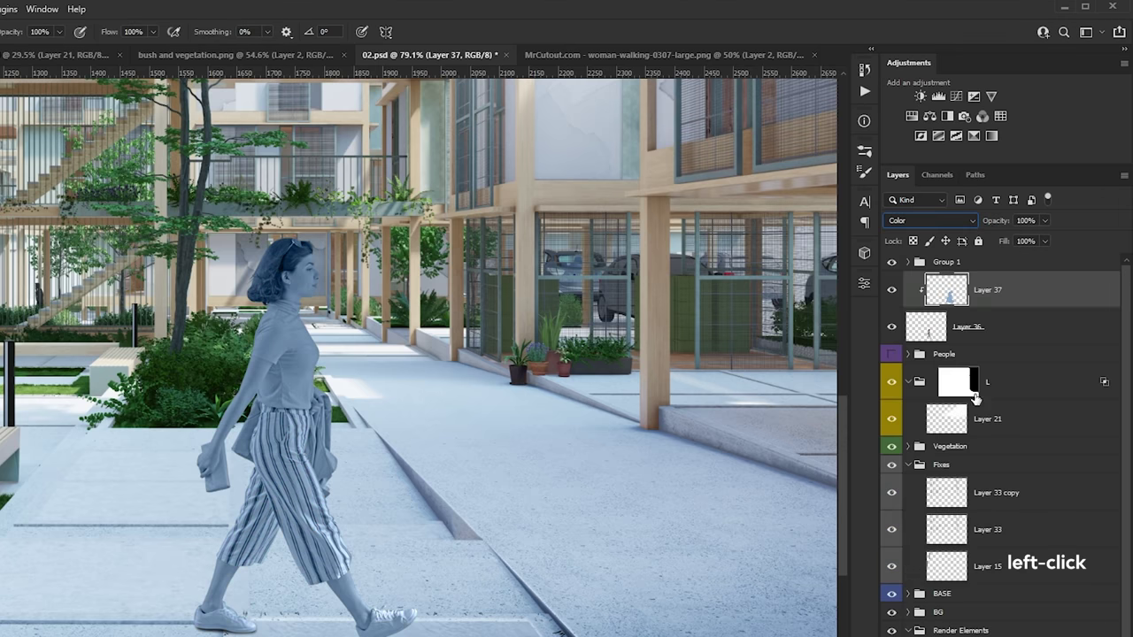
pyautogui.click(1044, 221)
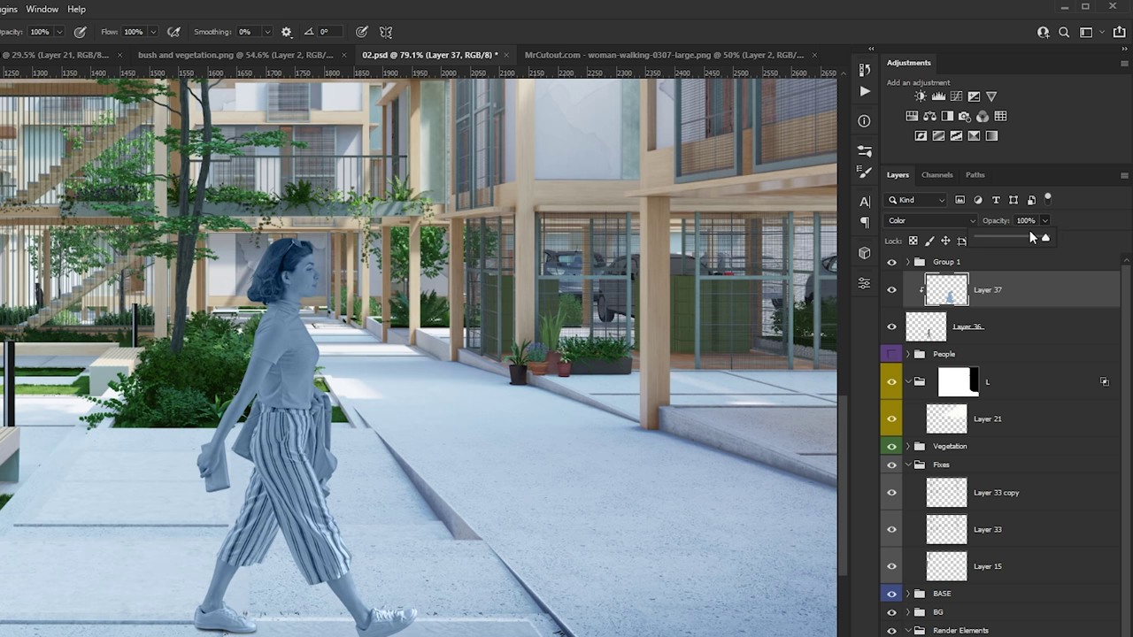
pyautogui.moveTo(984, 239); pyautogui.dragTo(998, 241)
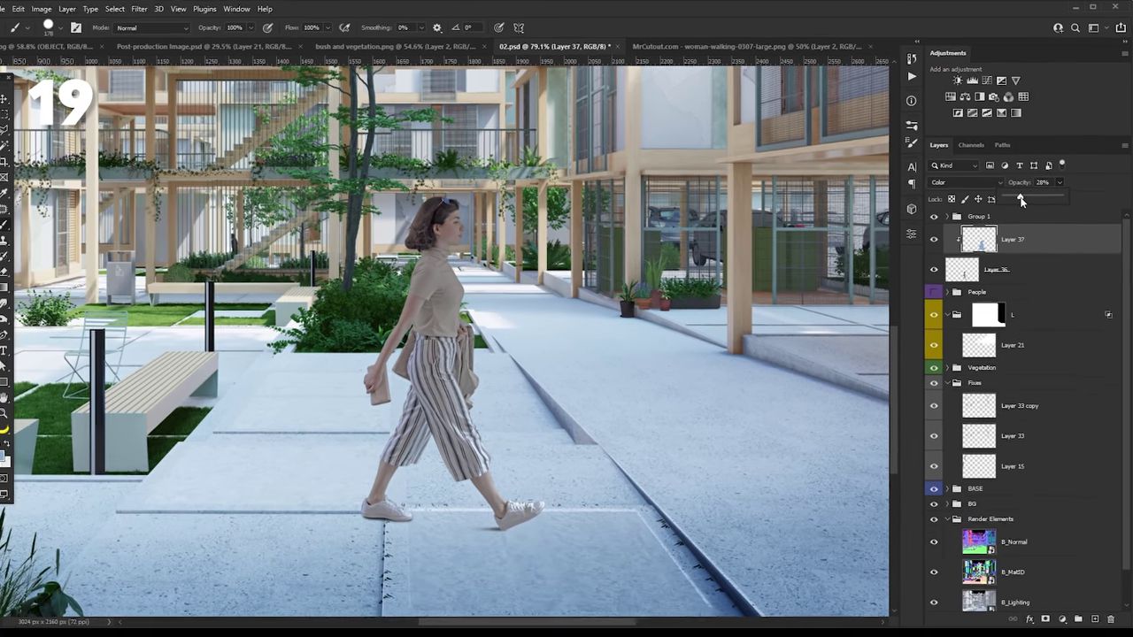
pyautogui.moveTo(1021, 200); pyautogui.dragTo(1013, 200)
# - Toggle the blue tint layer off and on to compare
pyautogui.press('v')
pyautogui.scroll(3, 739, 266)
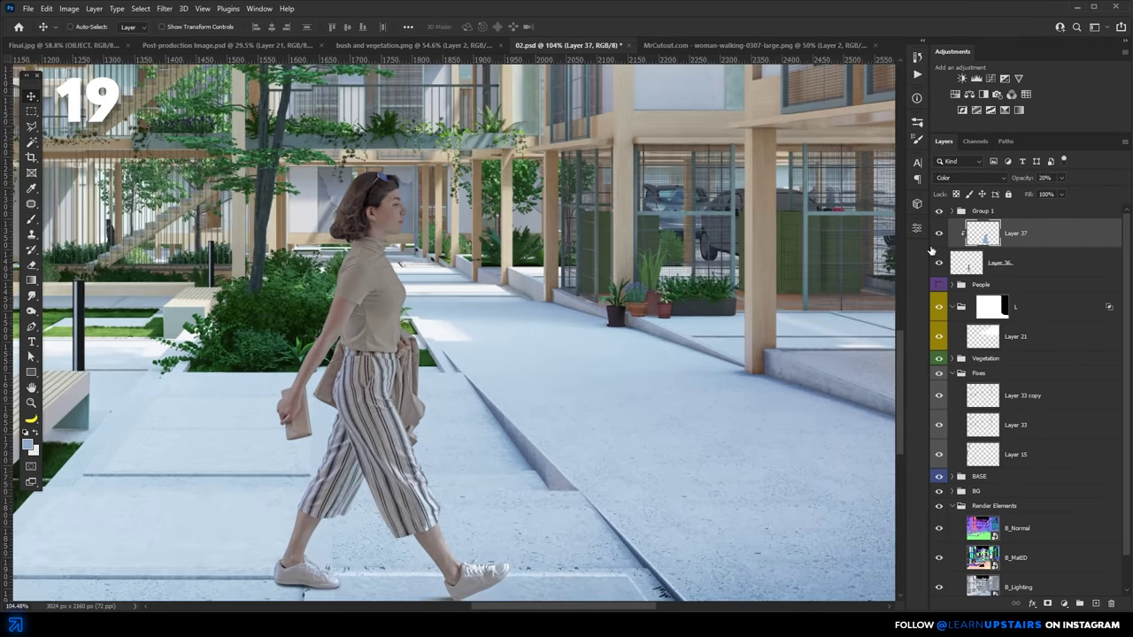
pyautogui.click(939, 233)
pyautogui.click(938, 233)
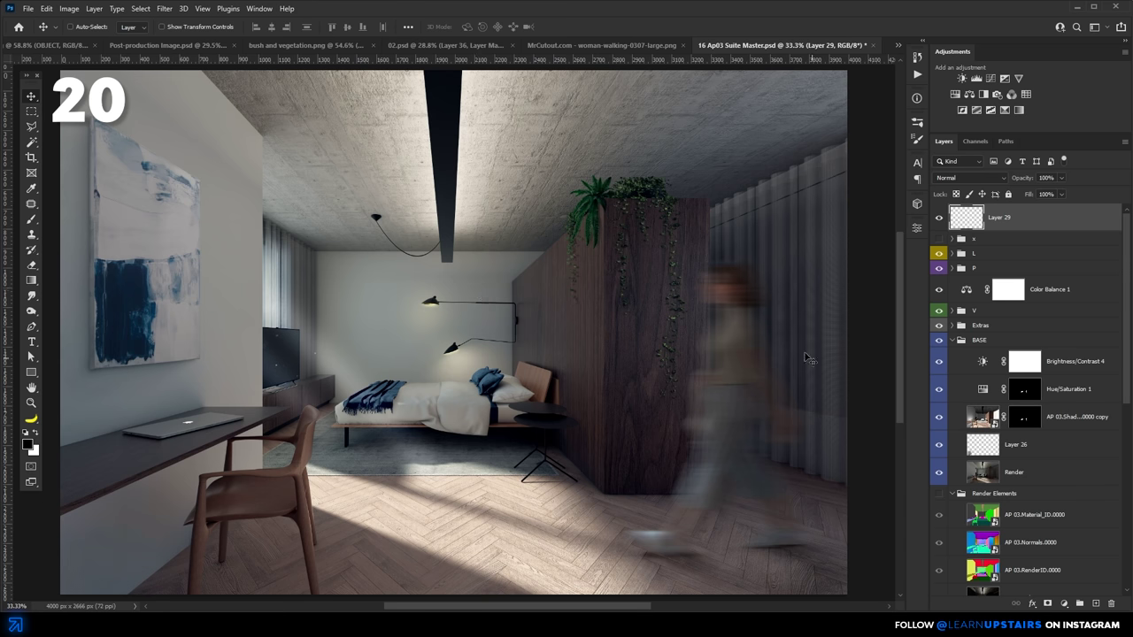
# - Stamp all visible layers into Layer 30 and convert it to a smart object
pyautogui.hotkey('ctrl', 'alt', 'shift', 'e')
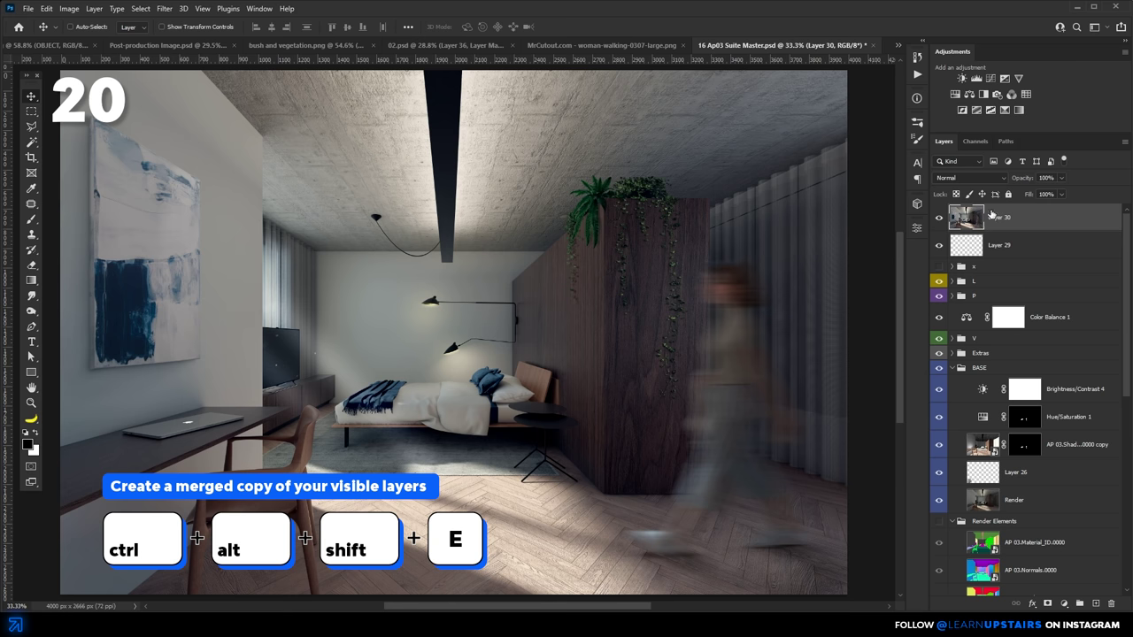
pyautogui.rightClick(991, 212)
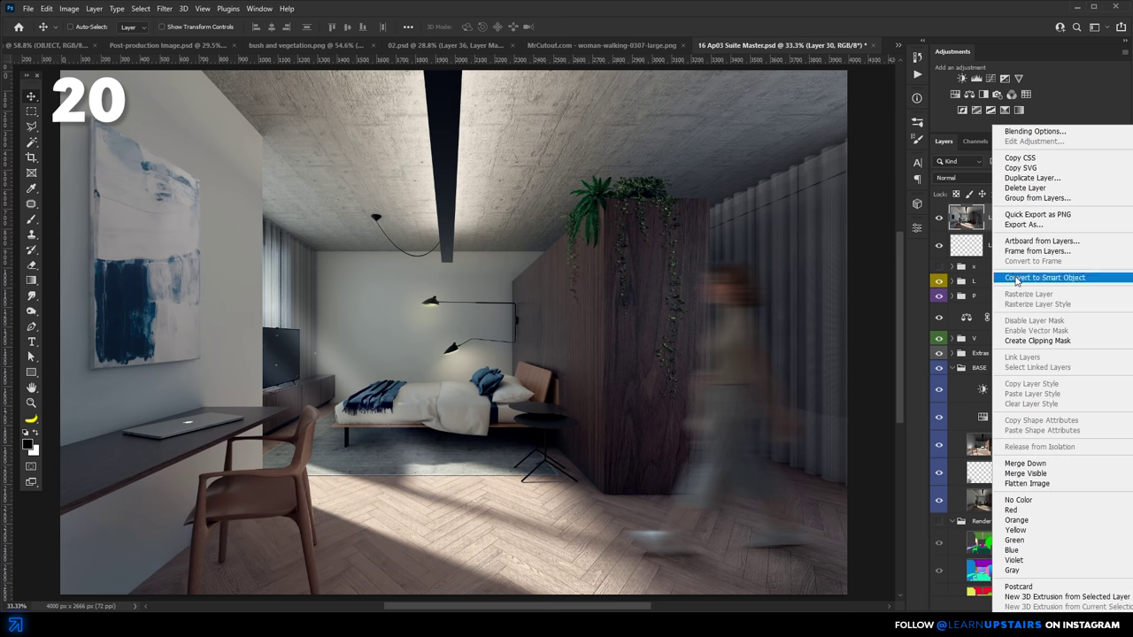
pyautogui.click(1011, 280)
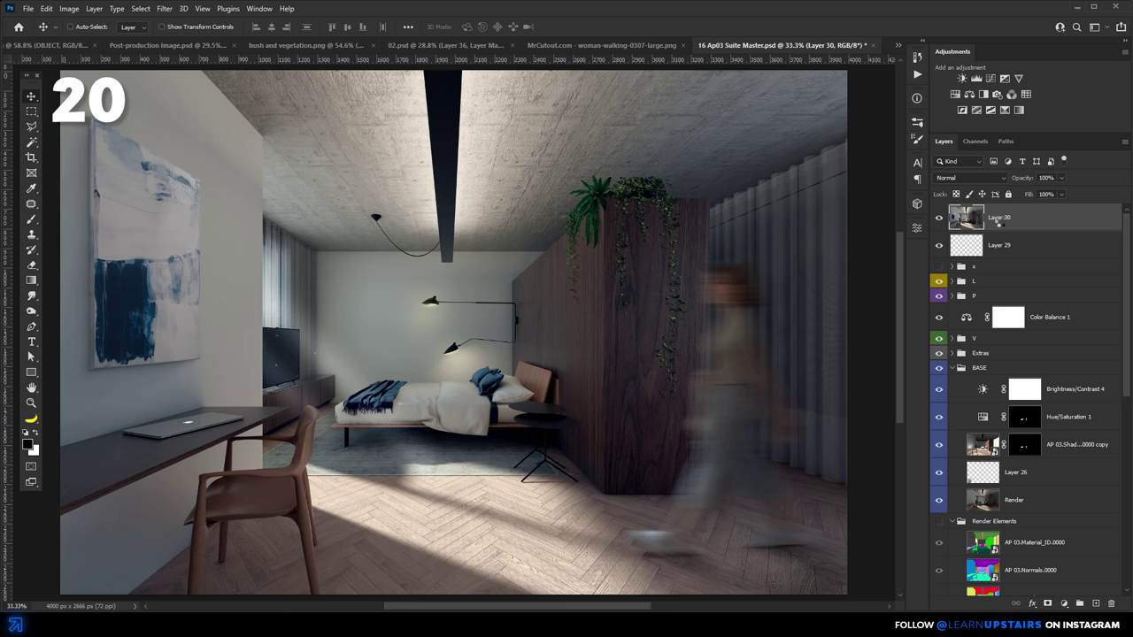
pyautogui.click(165, 9)
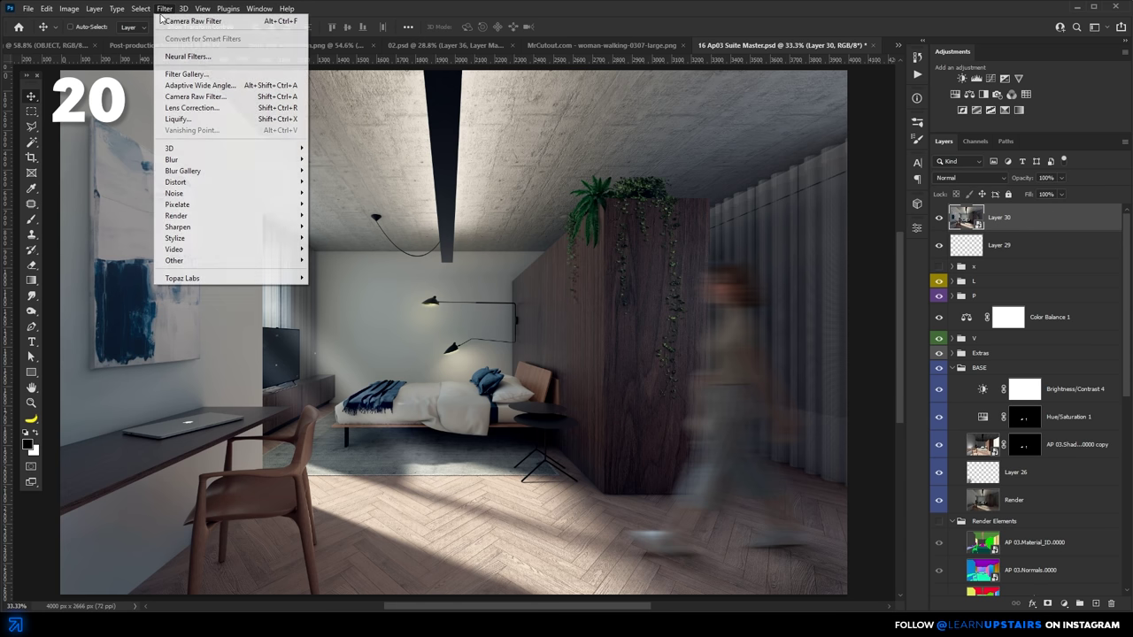
# - Apply Camera Raw: Temperature +7, Exposure +0.40, Highlights -24, Texture and Clarity +19, more Vibrance
pyautogui.click(251, 99)
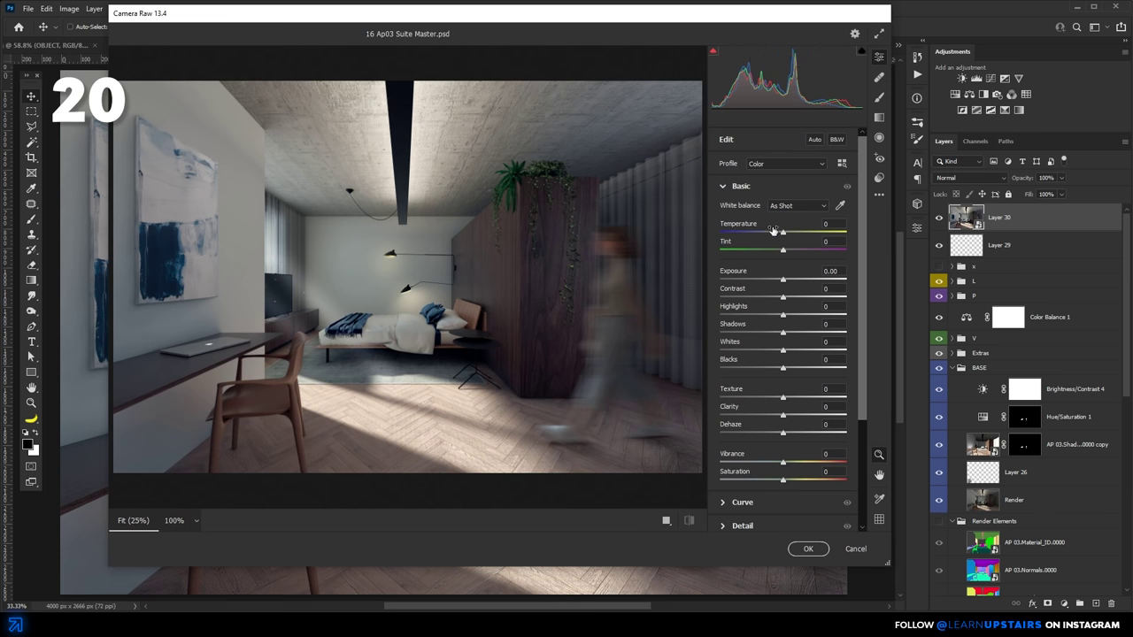
pyautogui.moveTo(783, 233); pyautogui.dragTo(786, 233)
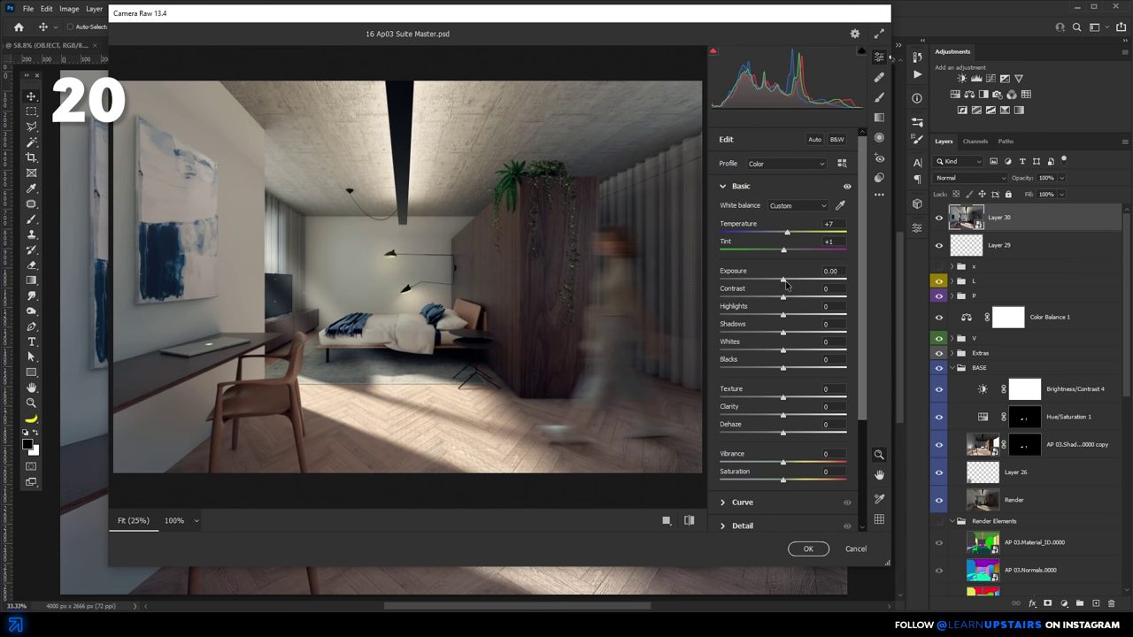
pyautogui.moveTo(783, 281); pyautogui.dragTo(789, 333)
pyautogui.moveTo(783, 397); pyautogui.dragTo(787, 462)
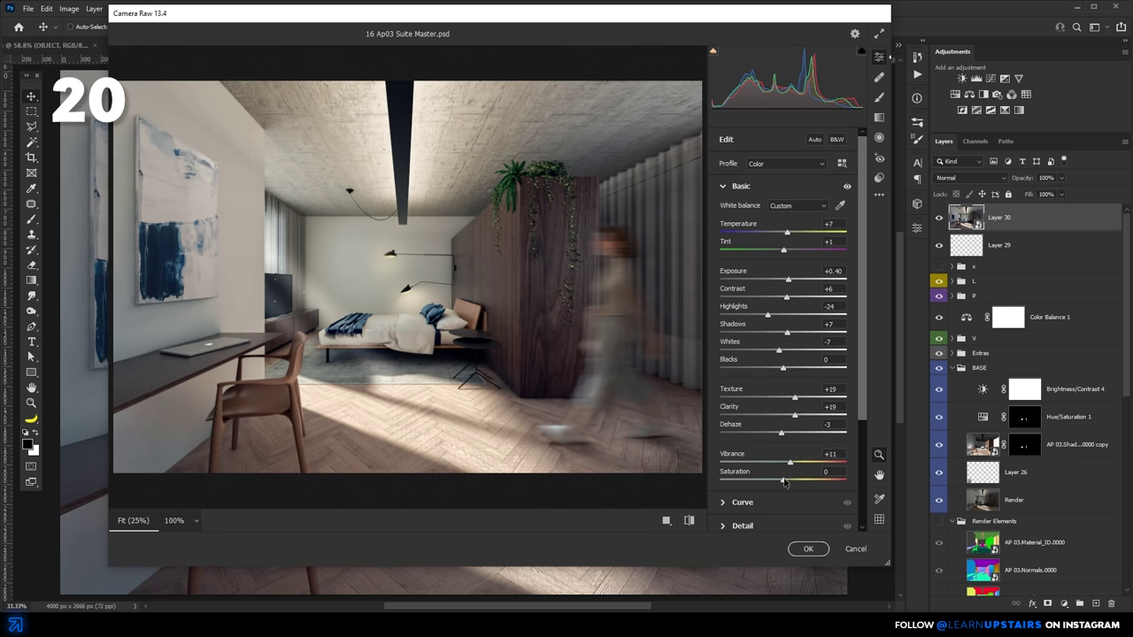
pyautogui.press('Return')
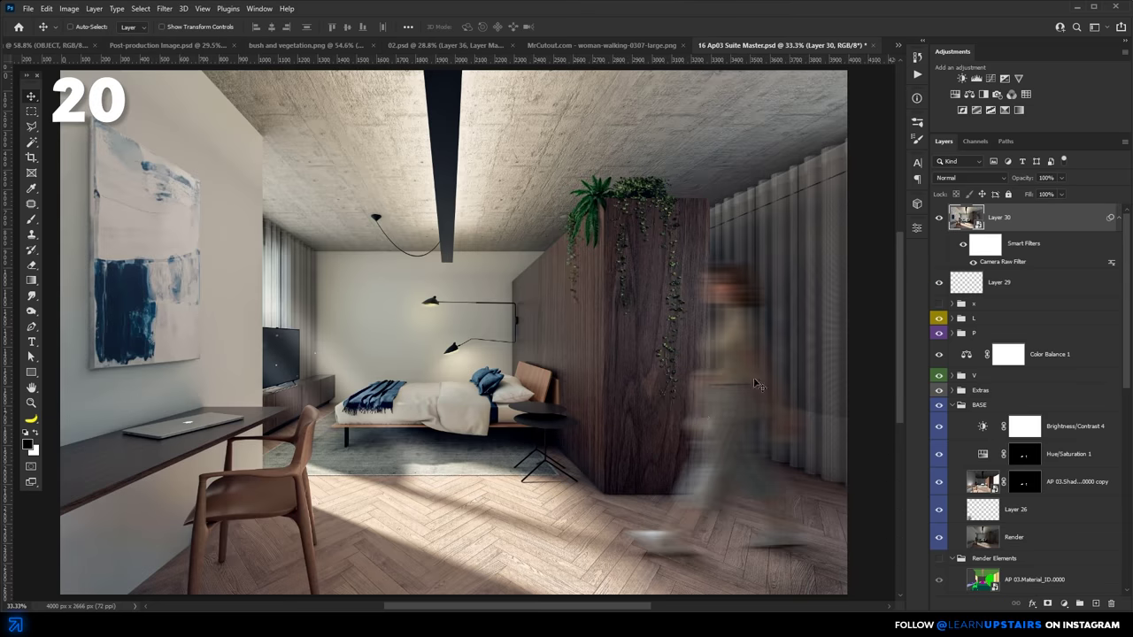
# - Toggle the Camera Raw smart filter off and on to compare the result
pyautogui.click(962, 245)
pyautogui.click(963, 245)
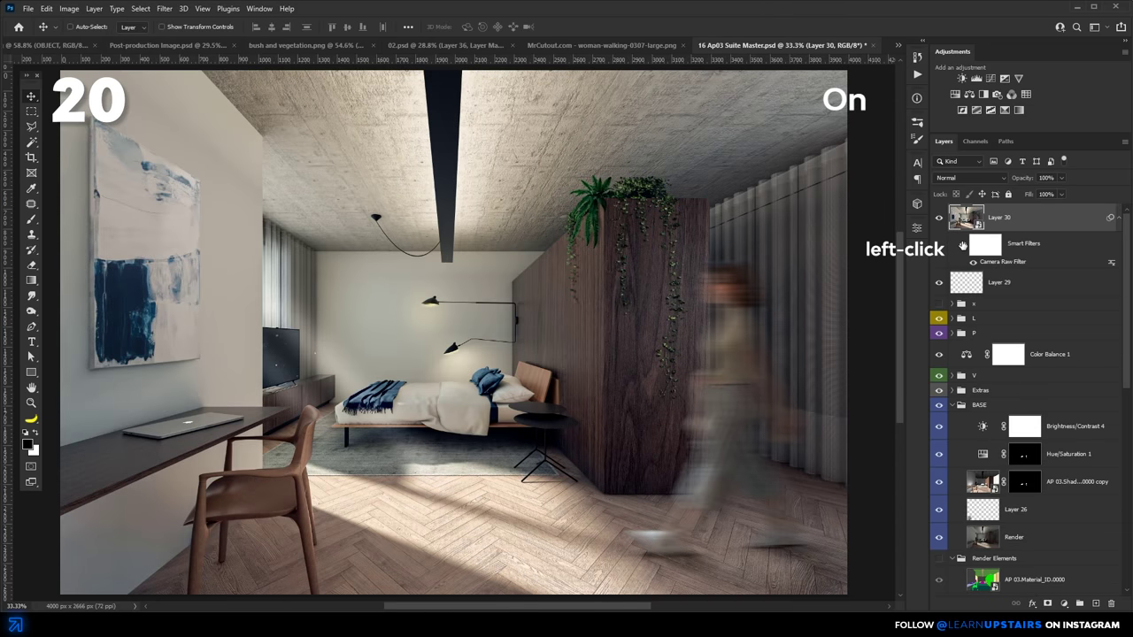
pyautogui.click(963, 246)
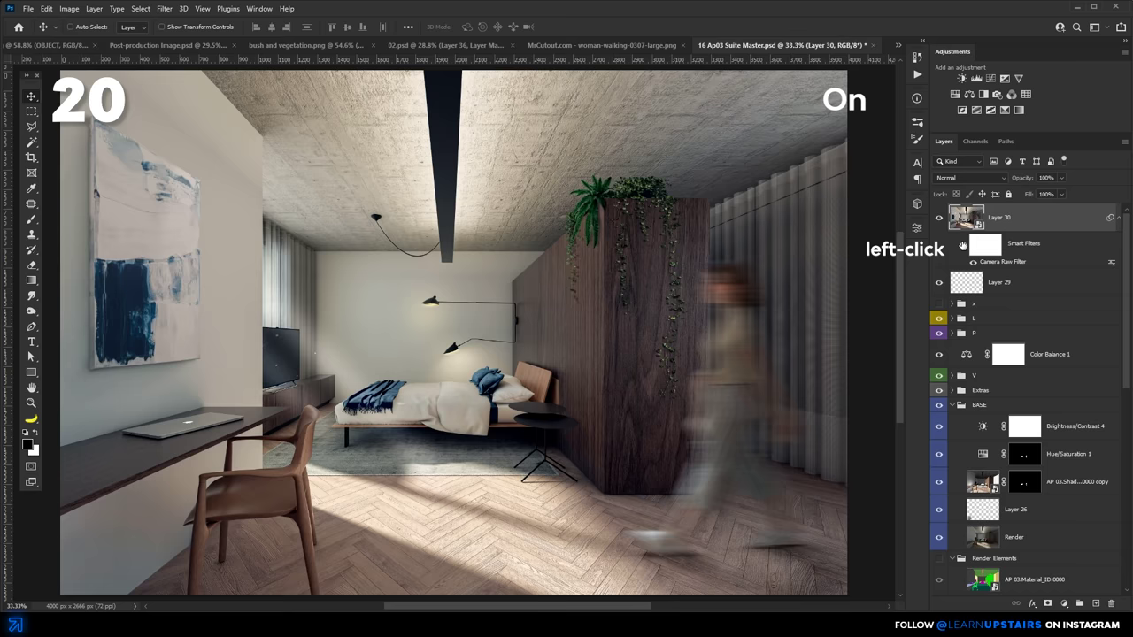